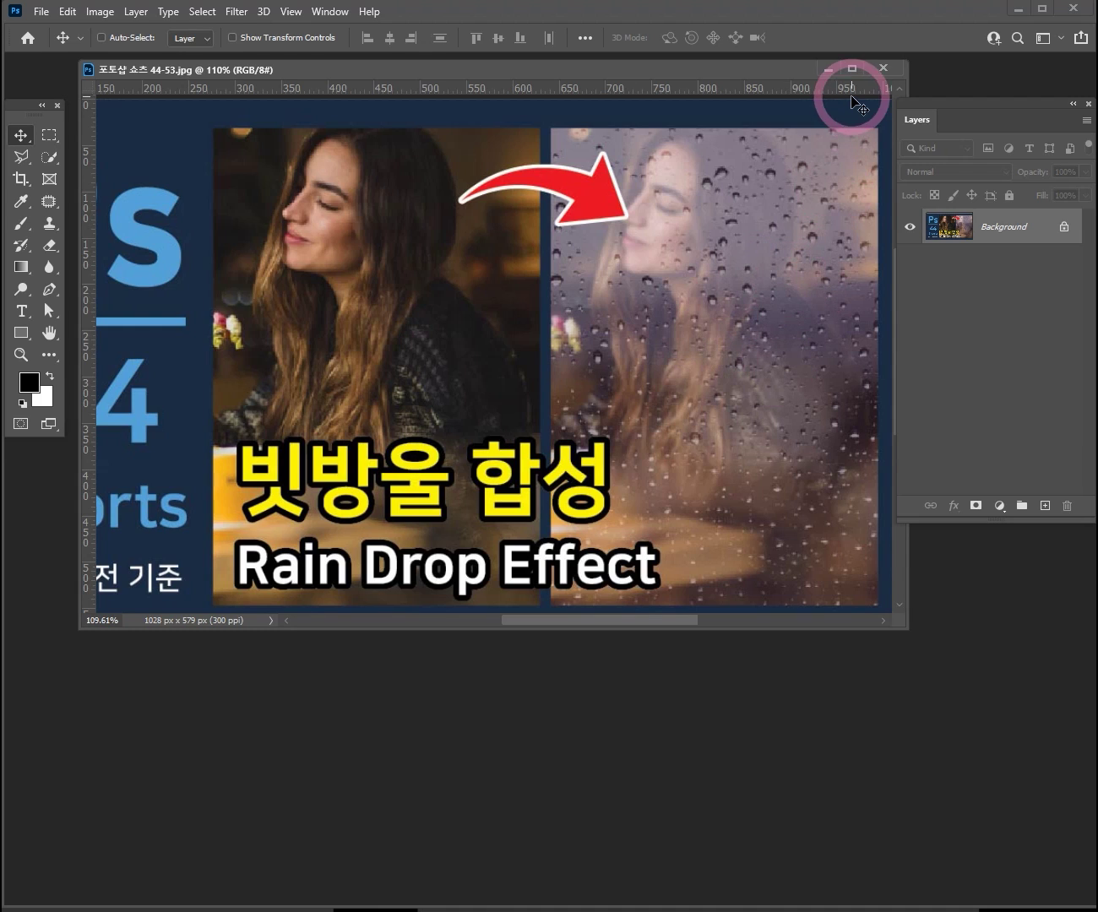
Close the finished example image and reposition the floating Tools and Layers palettes slightly inward from the workspace edges.
click(883, 67)
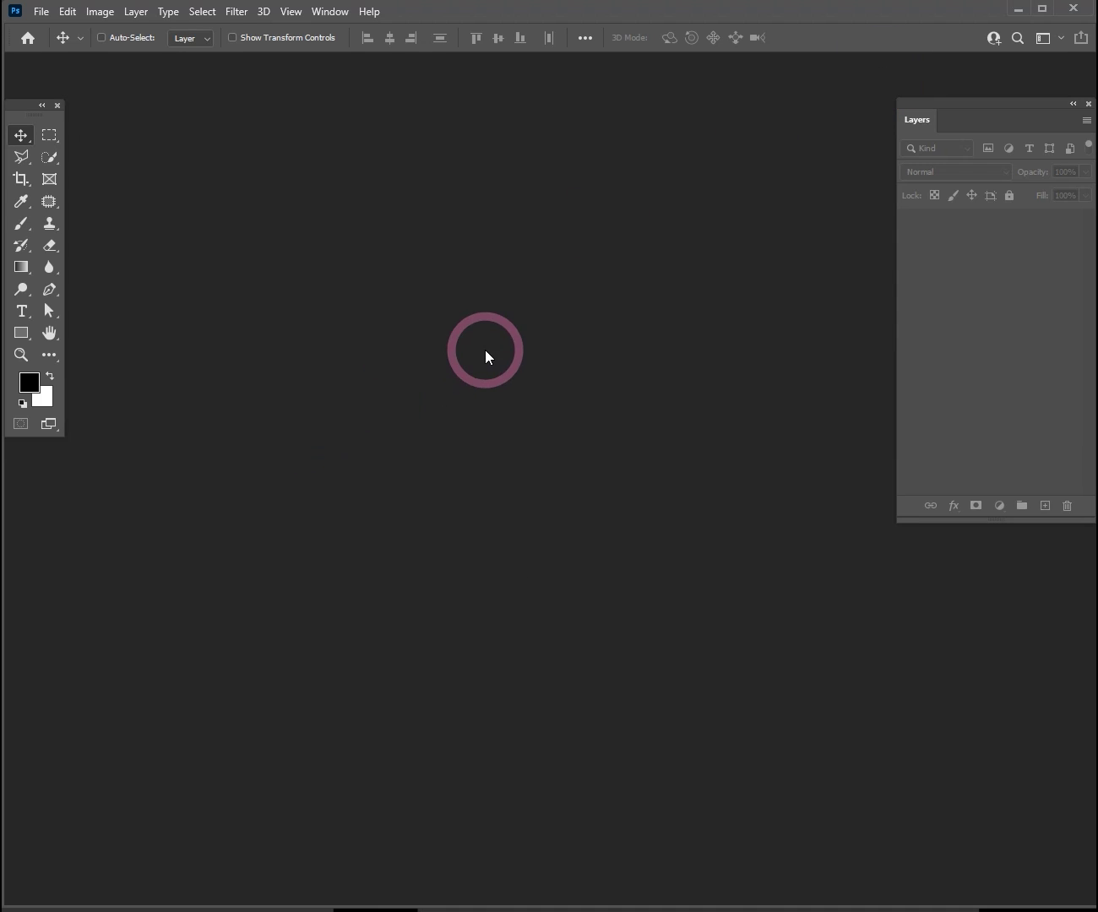
drag(23, 111, 34, 109)
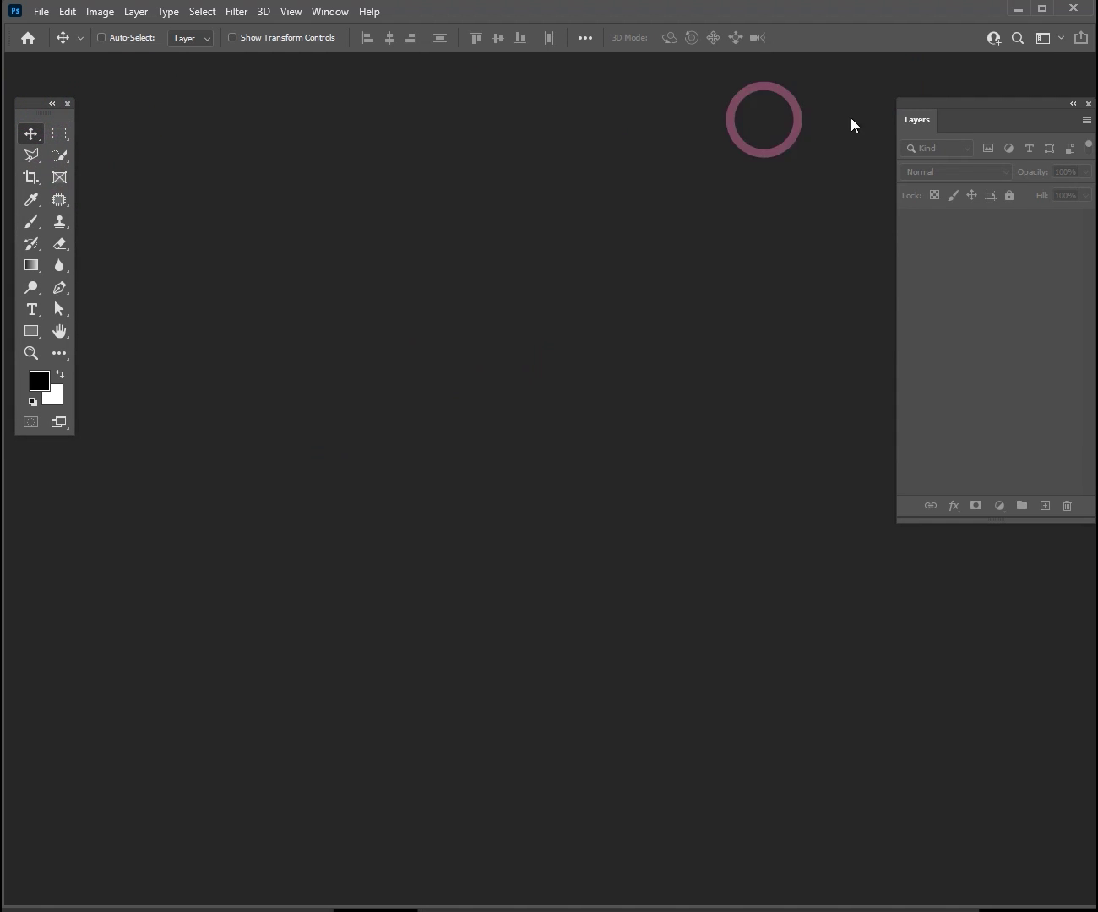
drag(938, 107, 919, 111)
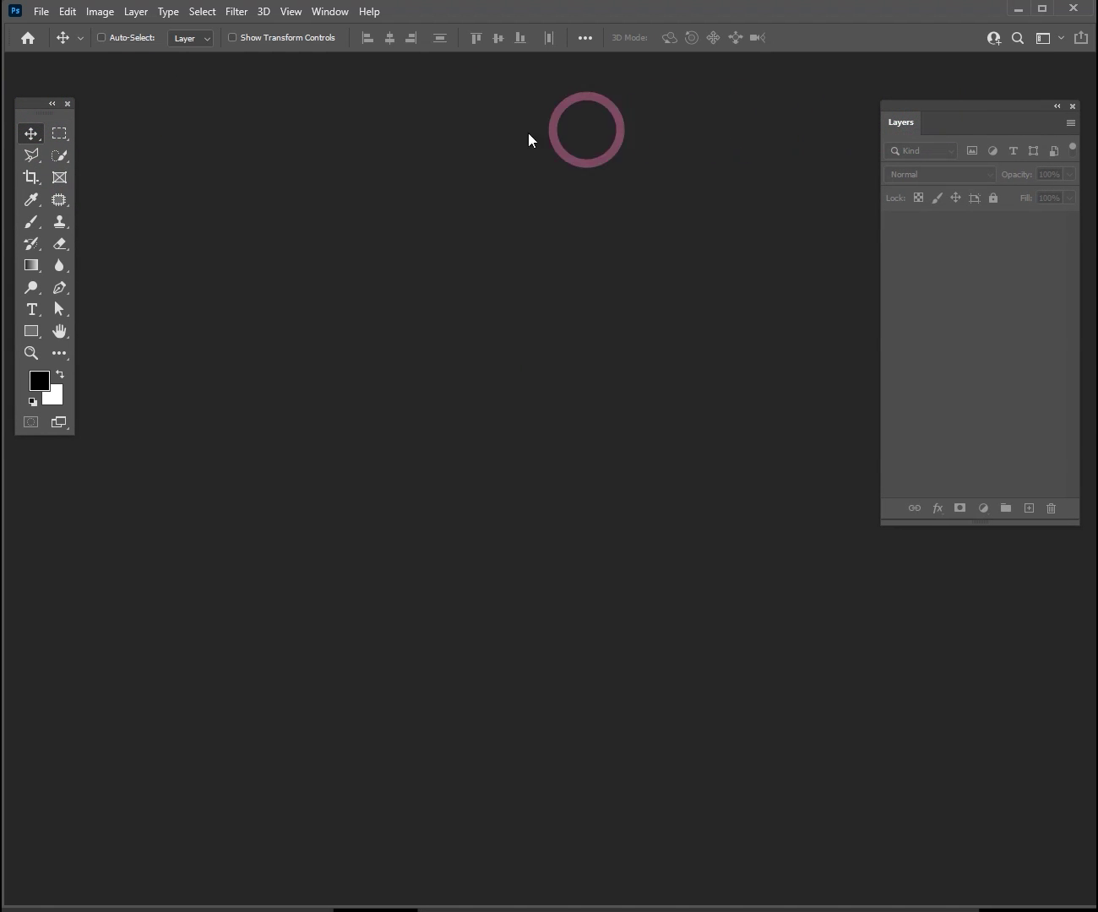
click(329, 12)
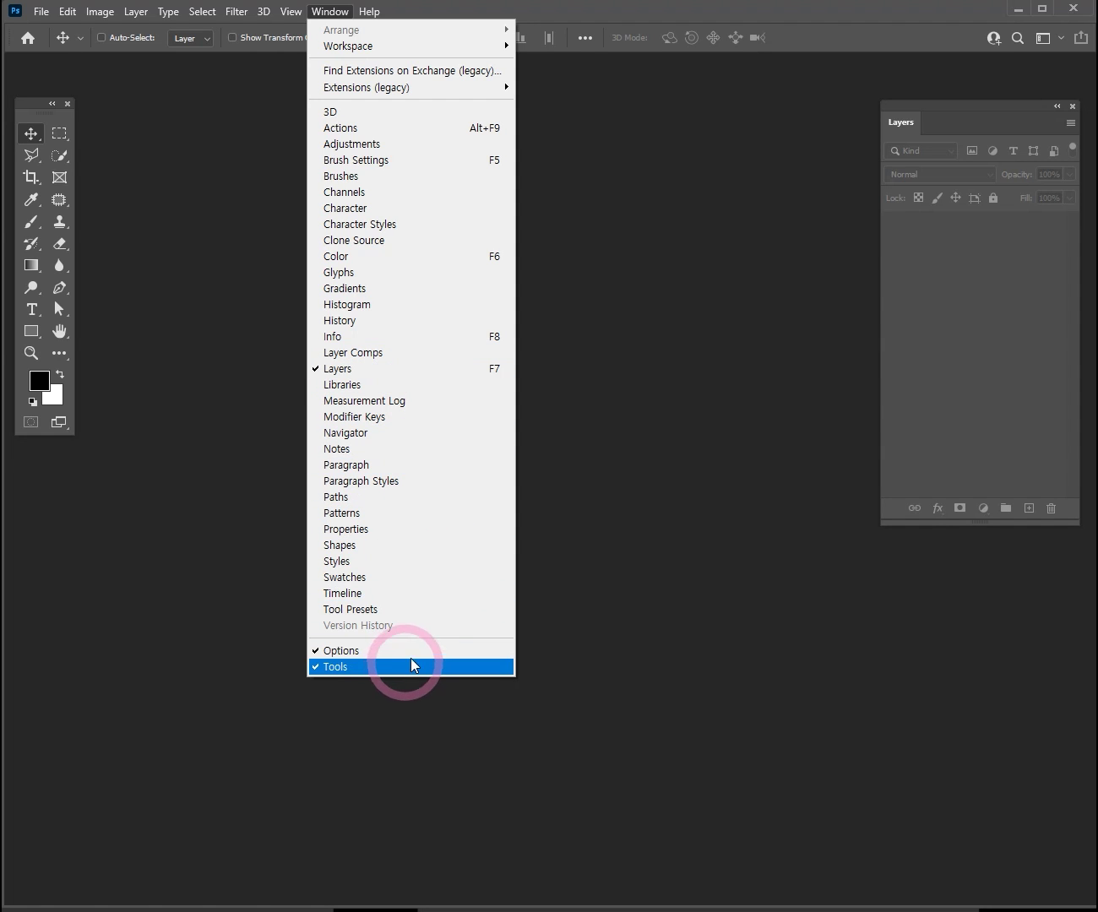
mouse_move(958, 111)
mouse_down()
mouse_move(919, 185)
mouse_move(960, 114)
mouse_up()
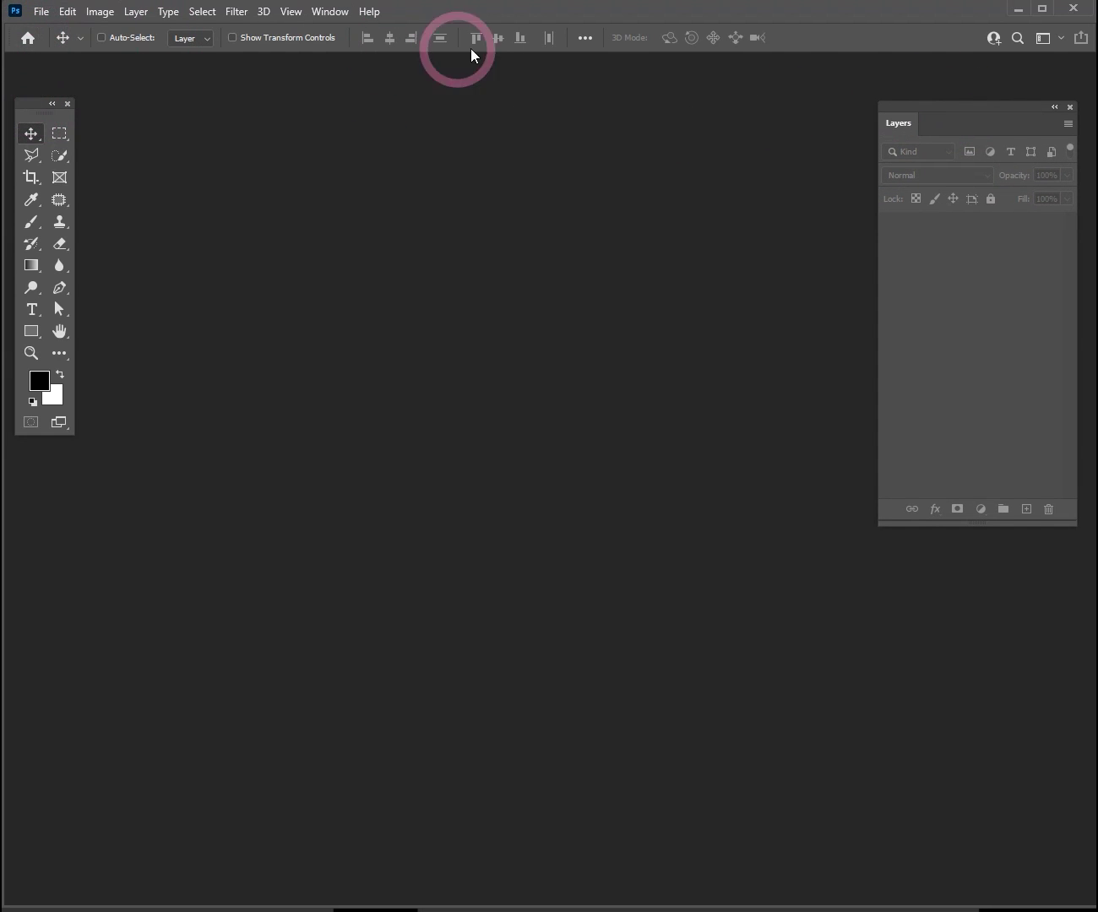
mouse_move(24, 103)
mouse_down()
mouse_move(103, 217)
mouse_move(49, 104)
mouse_move(27, 115)
mouse_up()
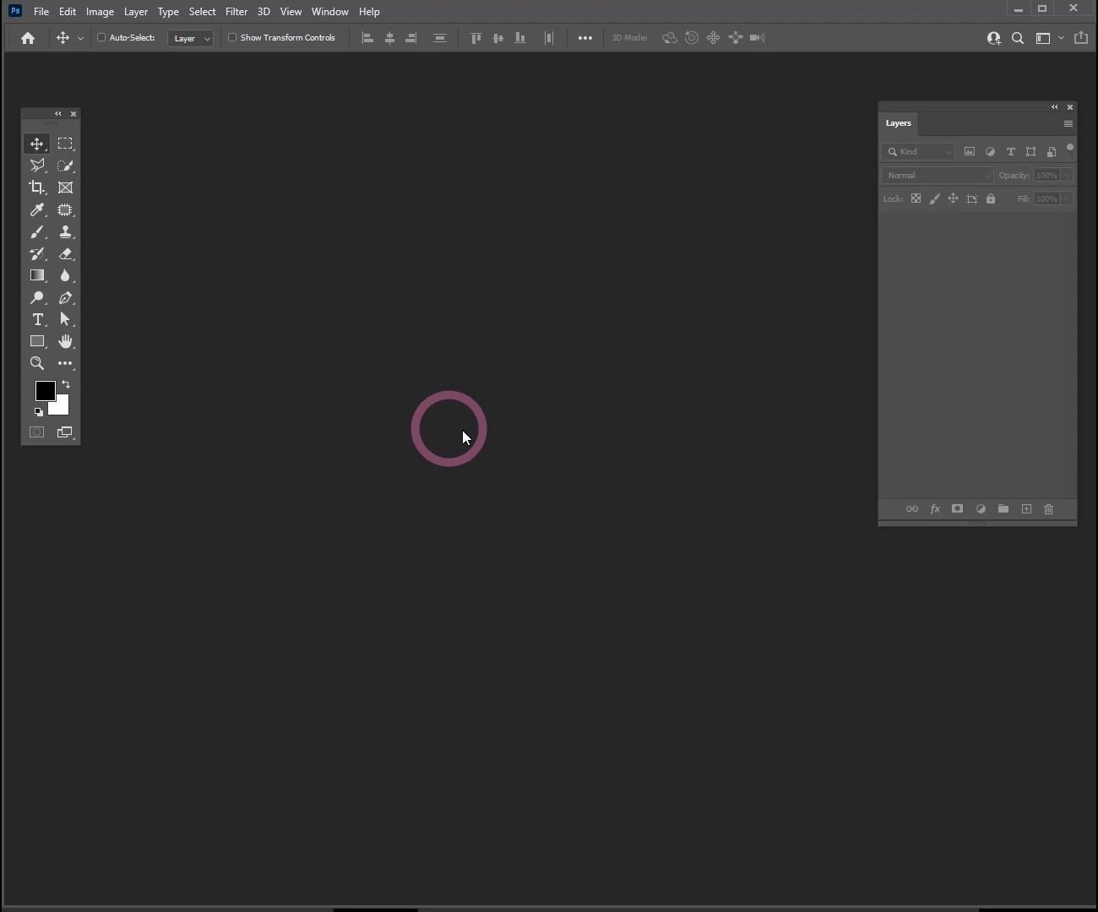
Open the raindrop photo 빗방울2 and move its window lower in the workspace.
key(ctrl)
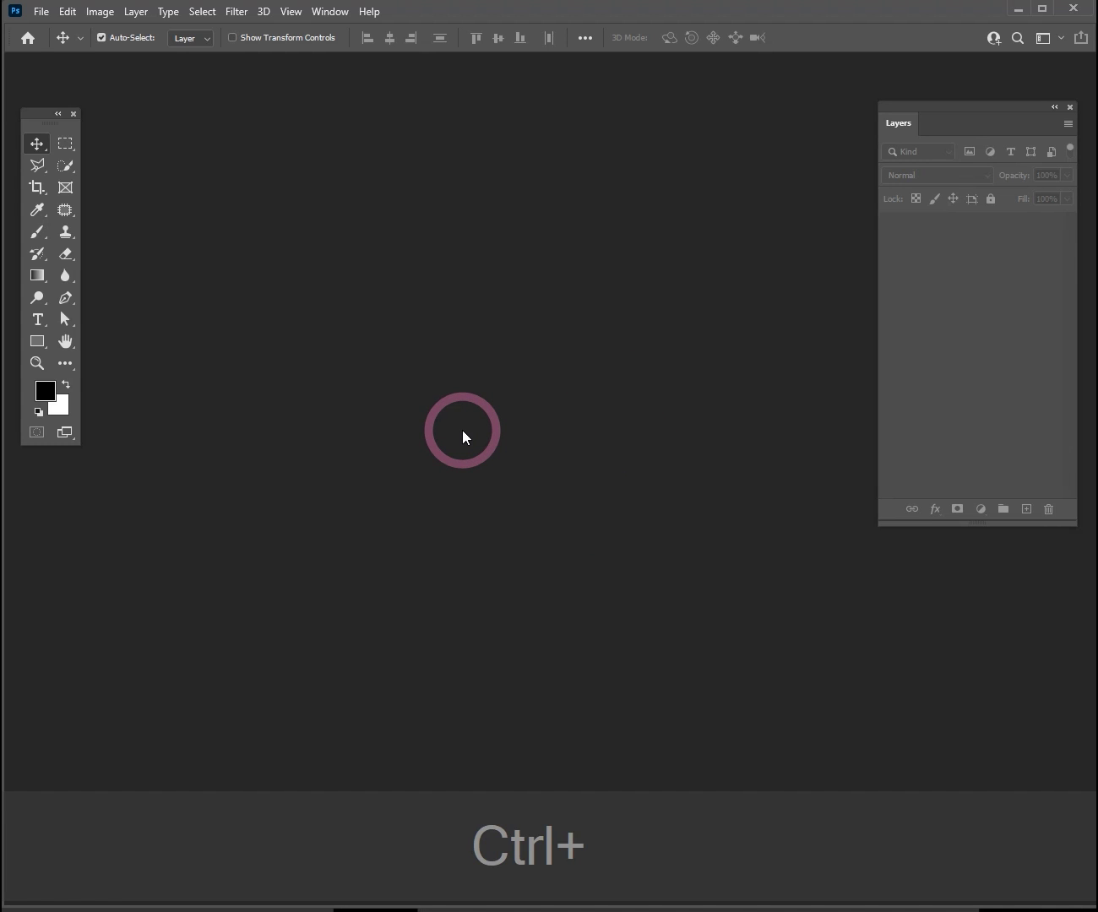
key(ctrl+o)
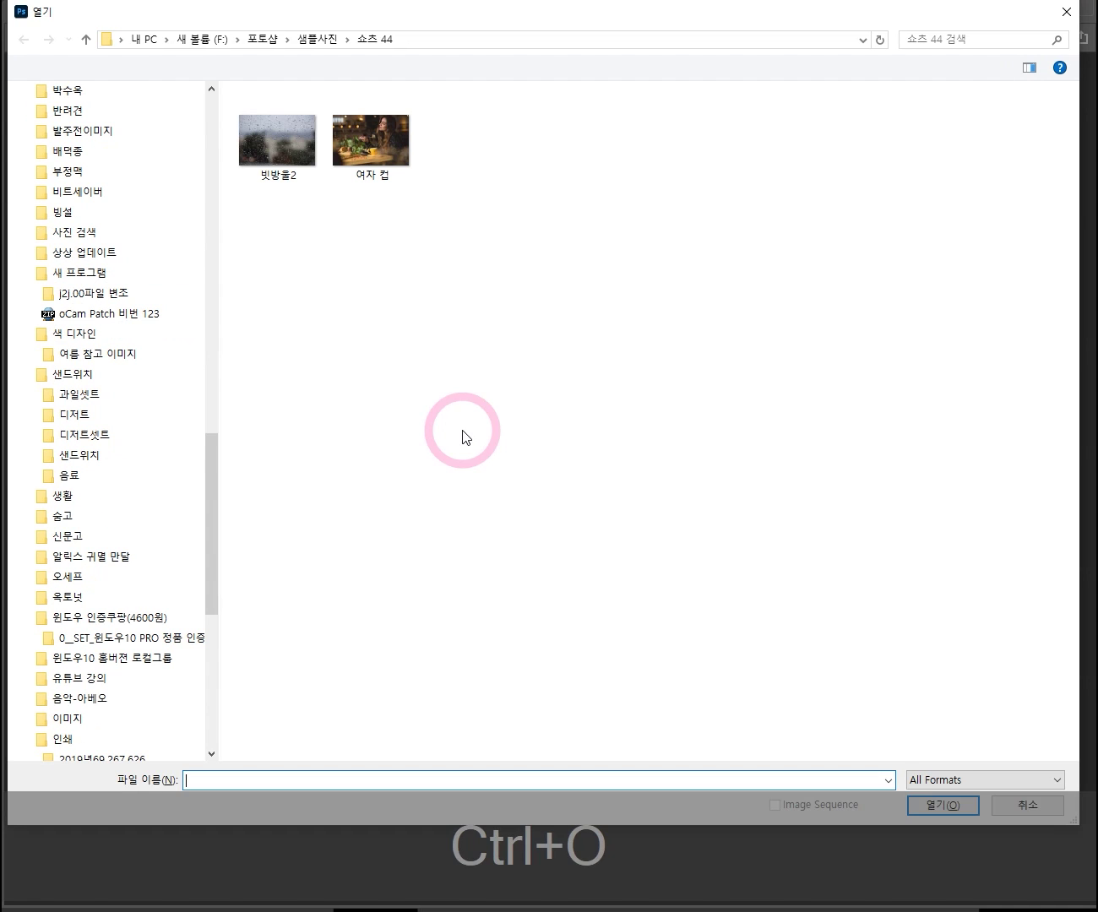
drag(606, 25, 602, 64)
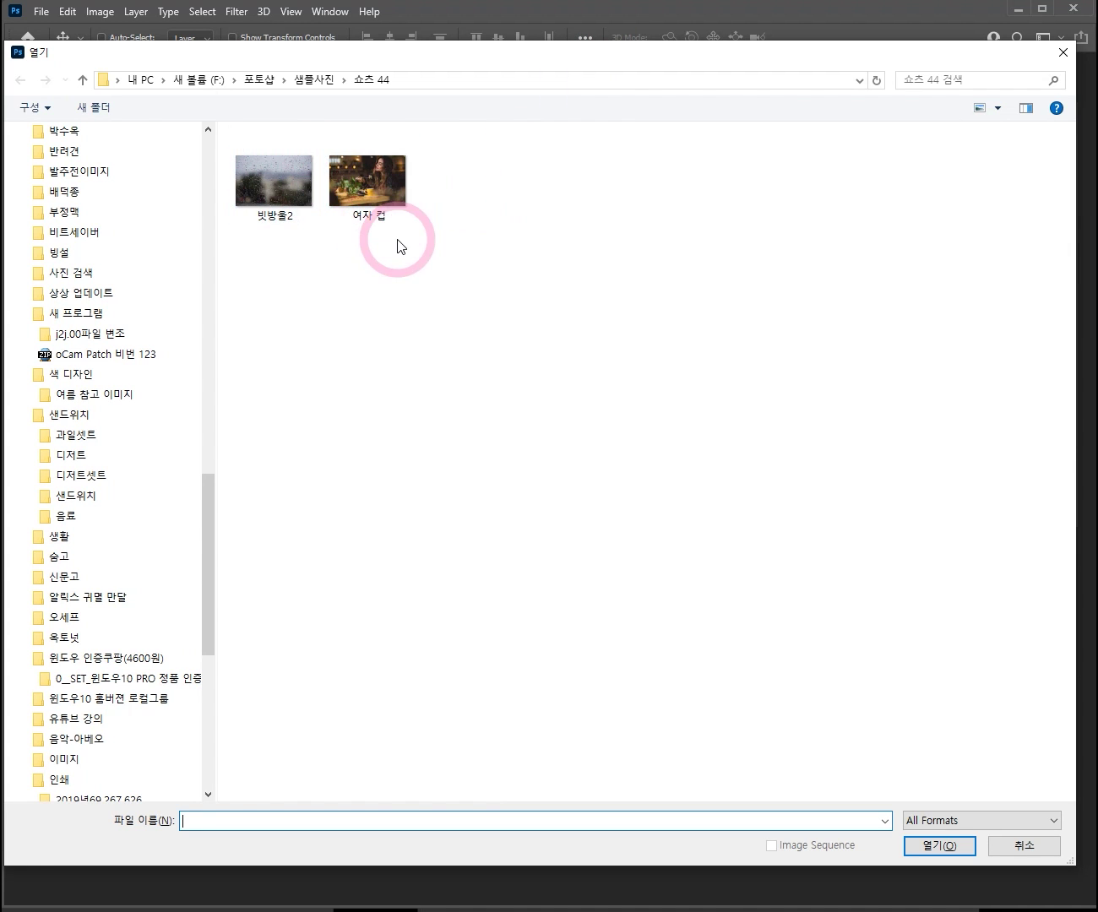
double_click(282, 199)
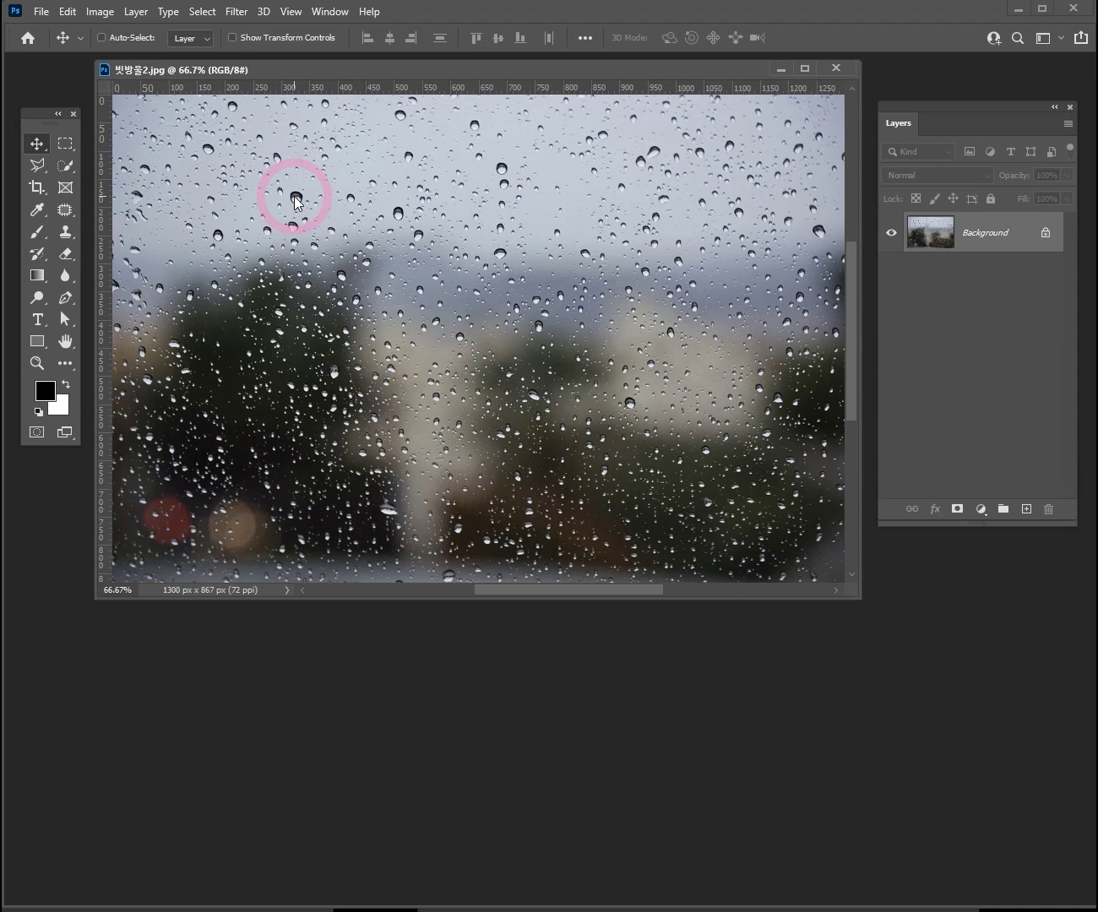
drag(458, 74, 392, 164)
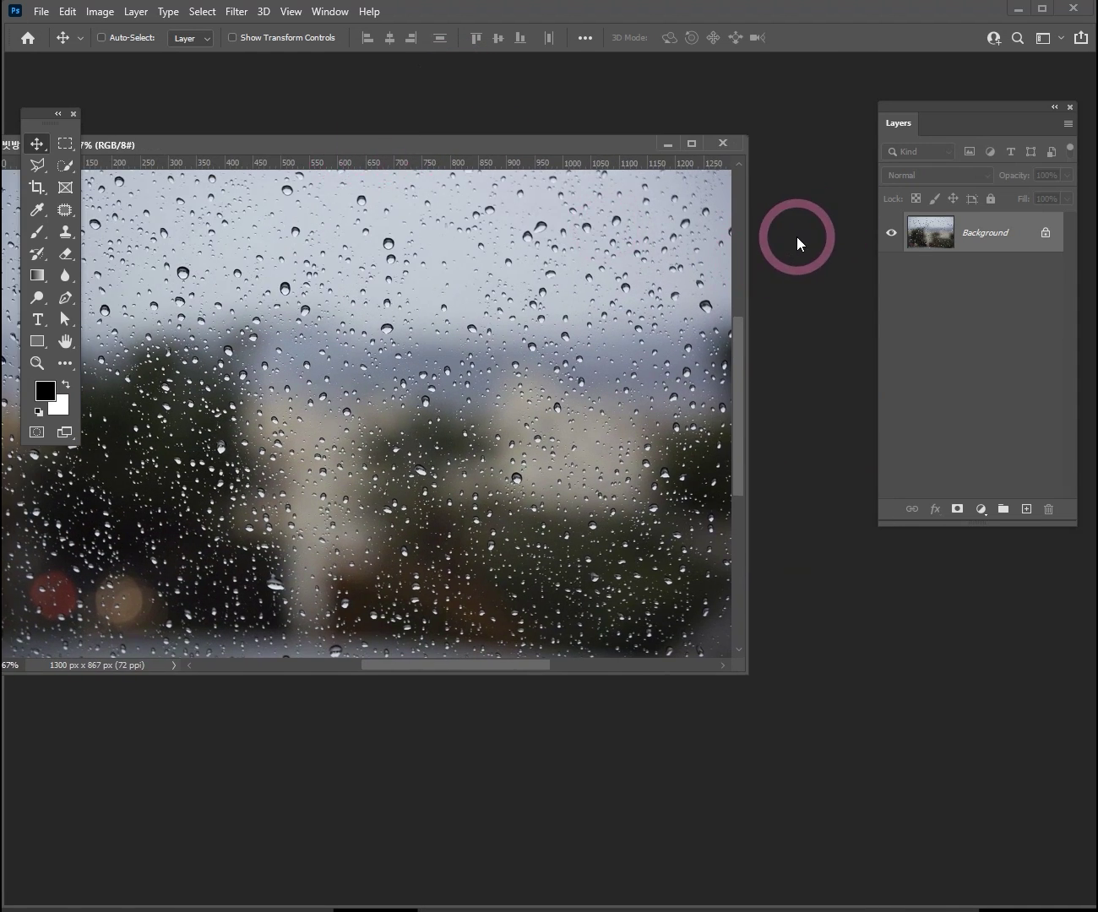
Open the photo 여자 컵 and move its window down so both images are visible.
key(ctrl)
key(ctrl+o)
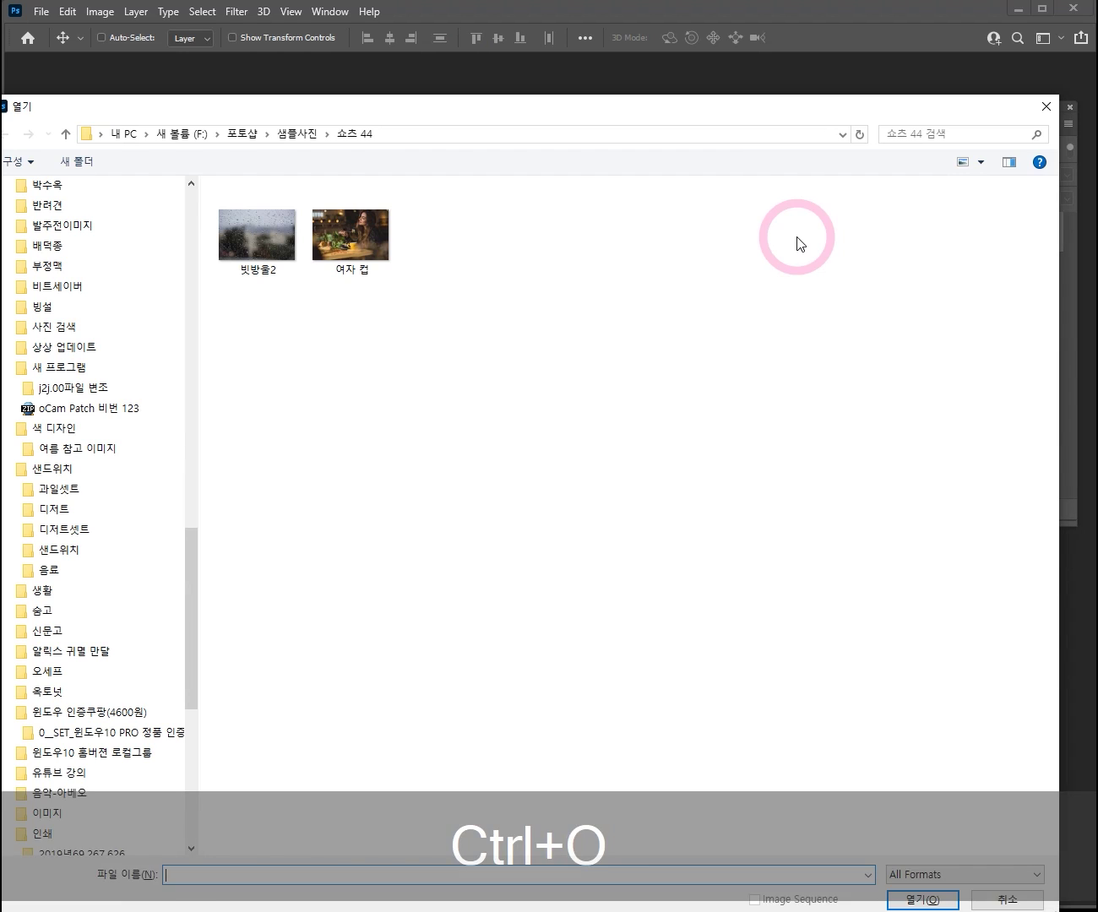
double_click(348, 236)
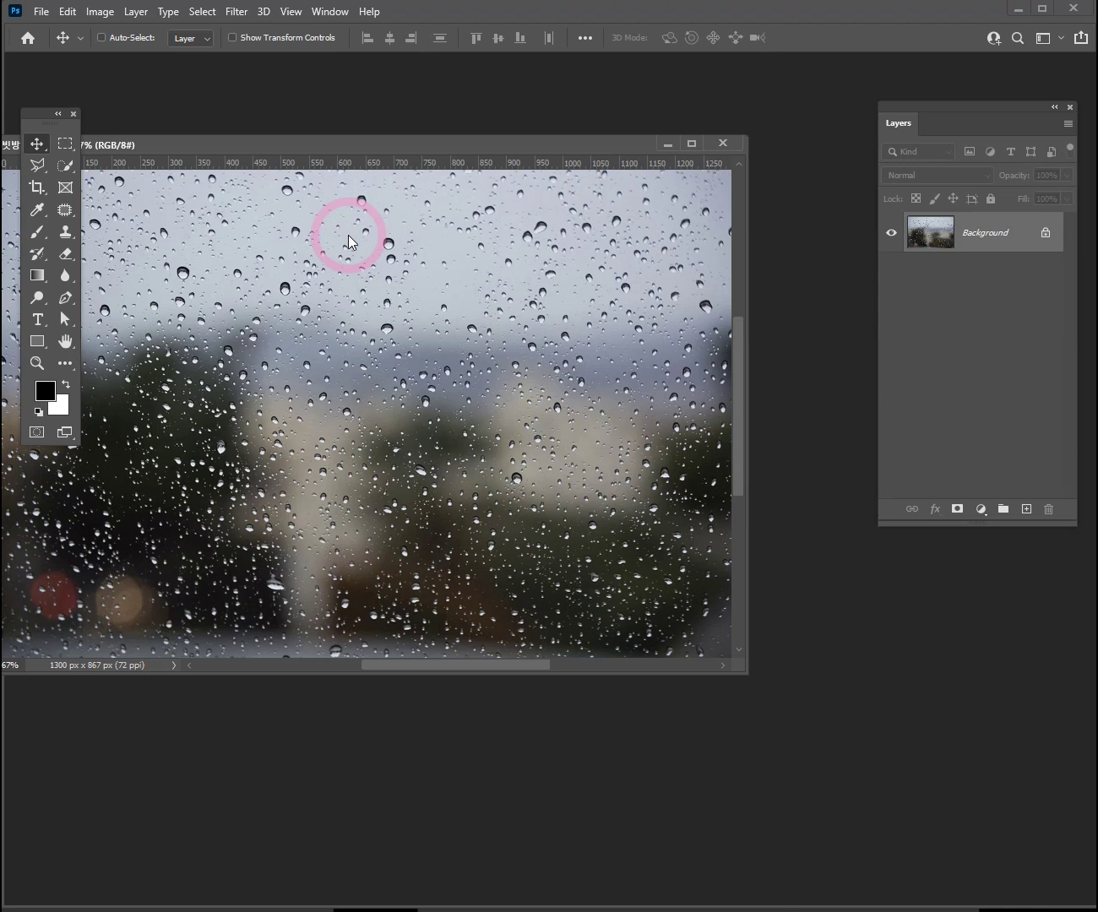
drag(435, 73, 544, 337)
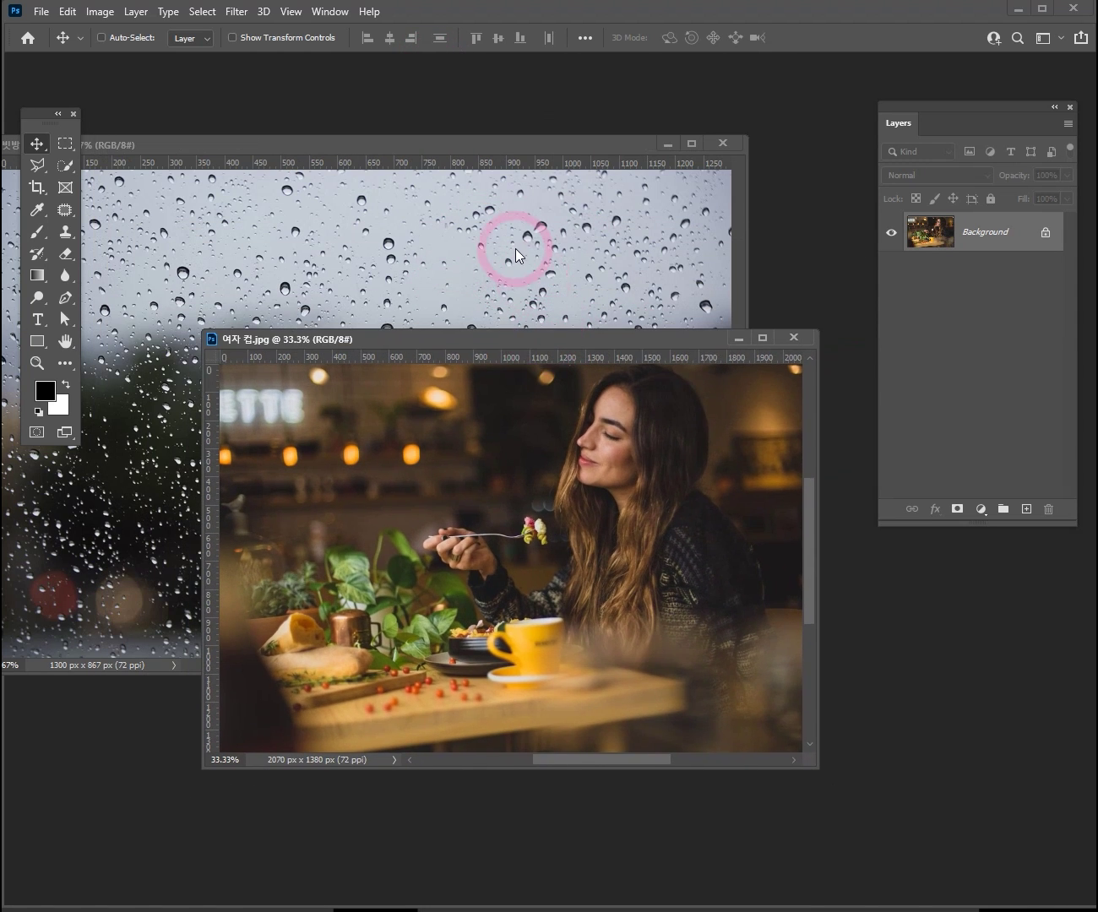
Copy the raindrop image from 빗방울2.jpg into 여자 컵.jpg as a layer with the Move tool.
click(561, 211)
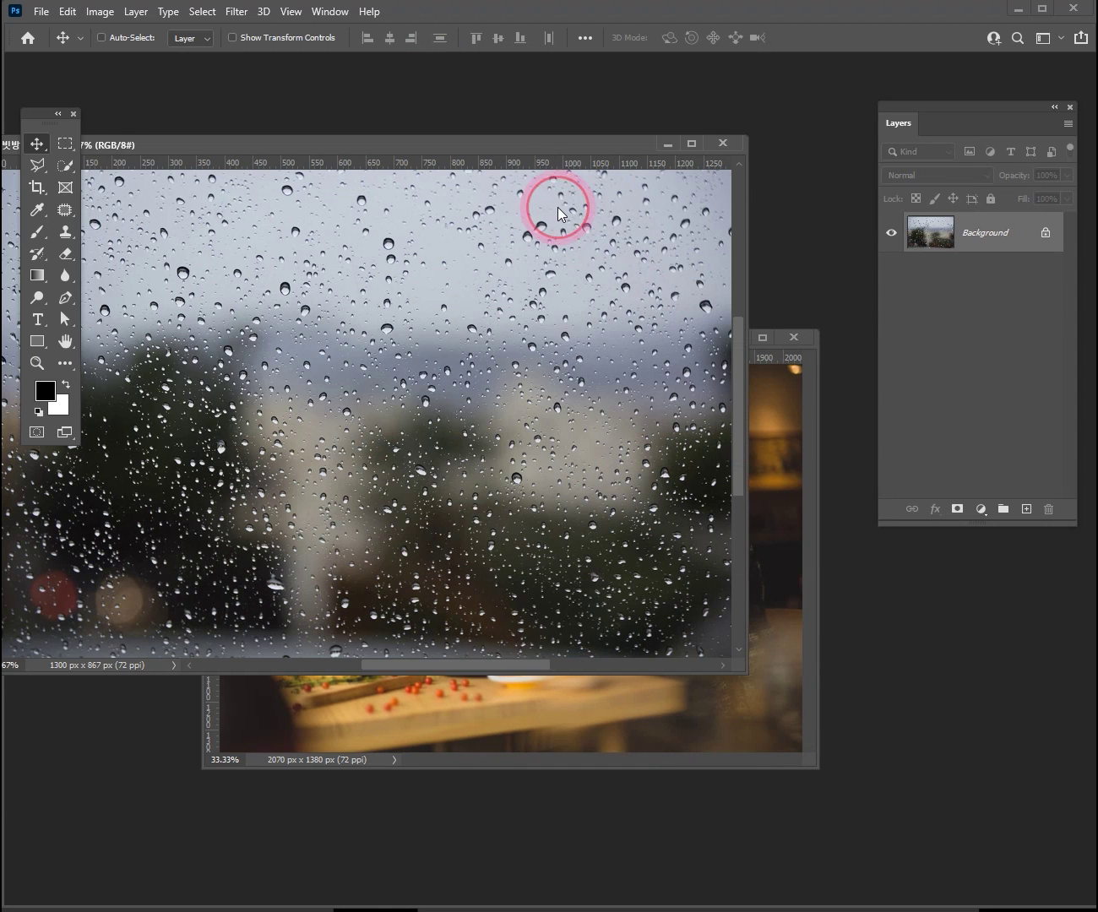
drag(541, 149, 592, 98)
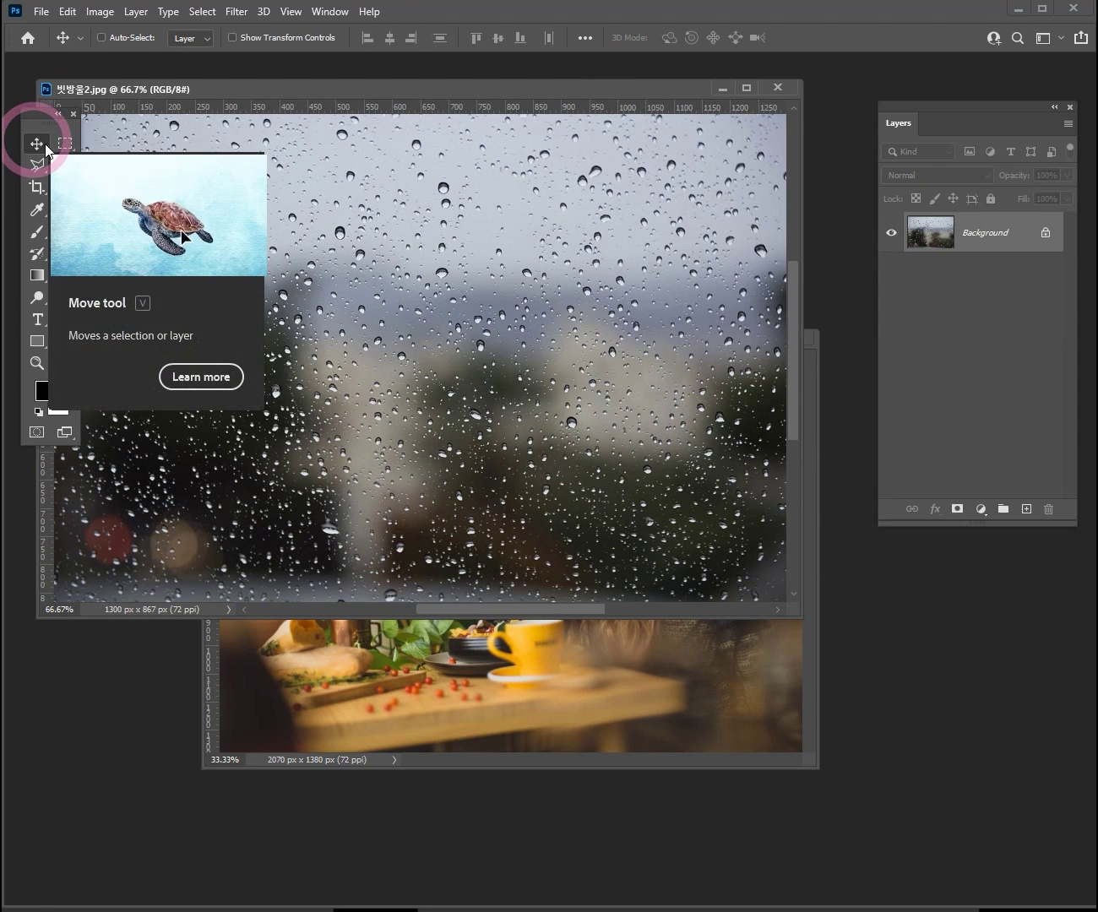
drag(548, 87, 543, 89)
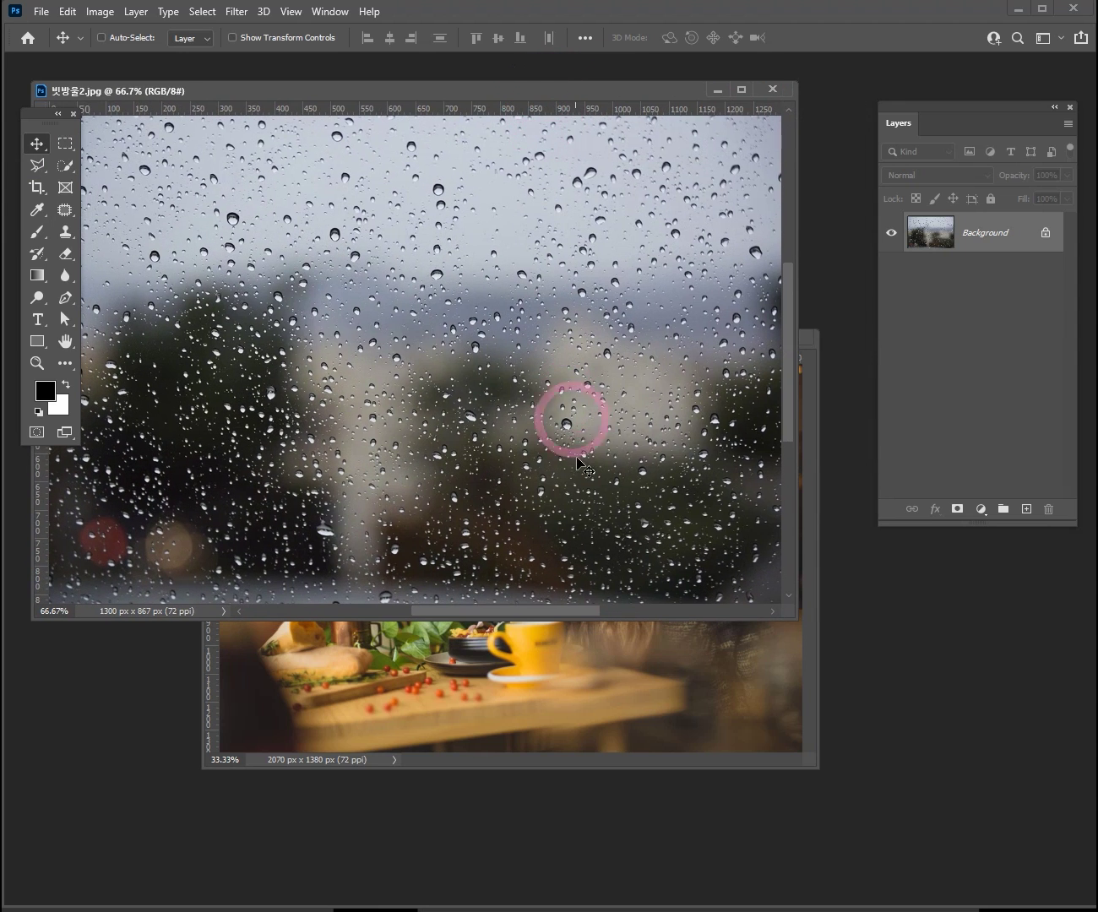
drag(601, 505, 468, 515)
Close the 빗방울2.jpg document, leaving only the 여자 컵.jpg composition open.
click(662, 188)
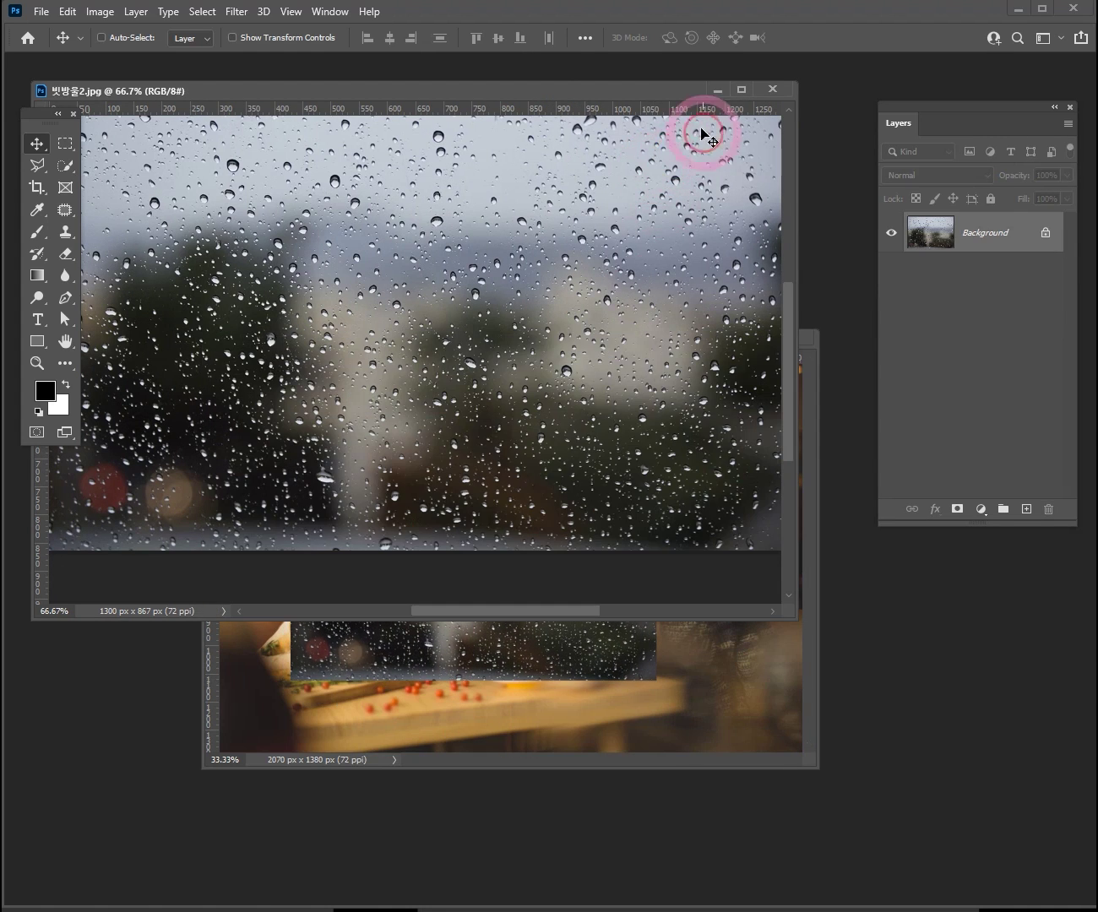
mouse_move(666, 99)
mouse_down()
mouse_move(647, 128)
mouse_move(674, 125)
mouse_up()
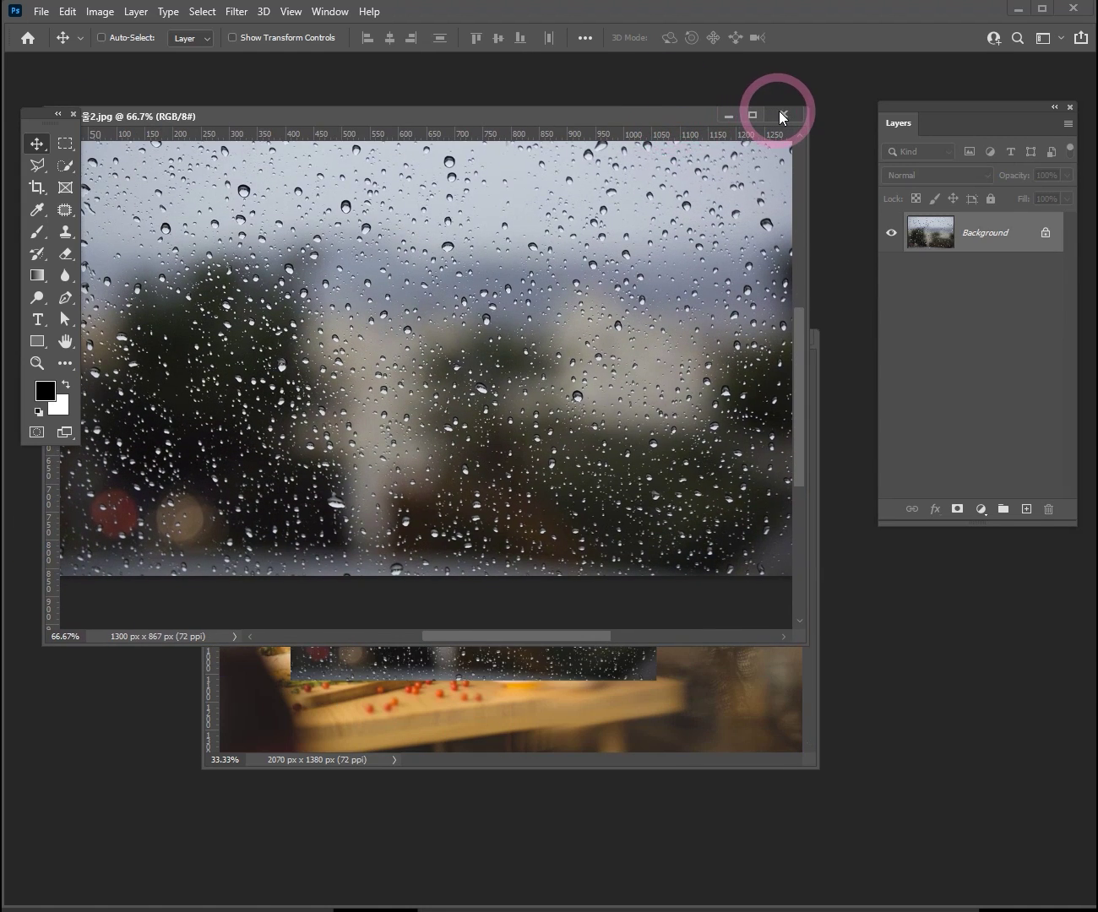
click(783, 113)
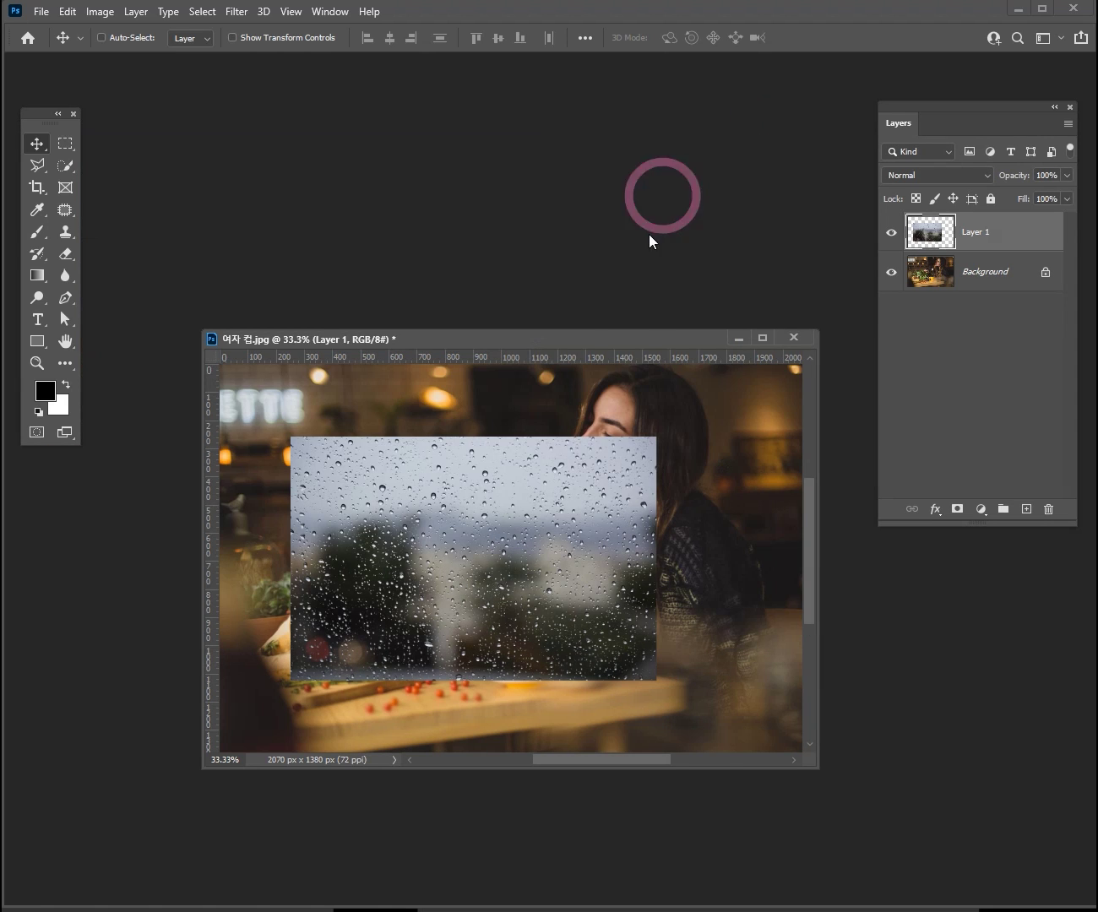
Dock the floating 여자 컵.jpg window so it fills the workspace as a tabbed document.
drag(582, 345, 524, 65)
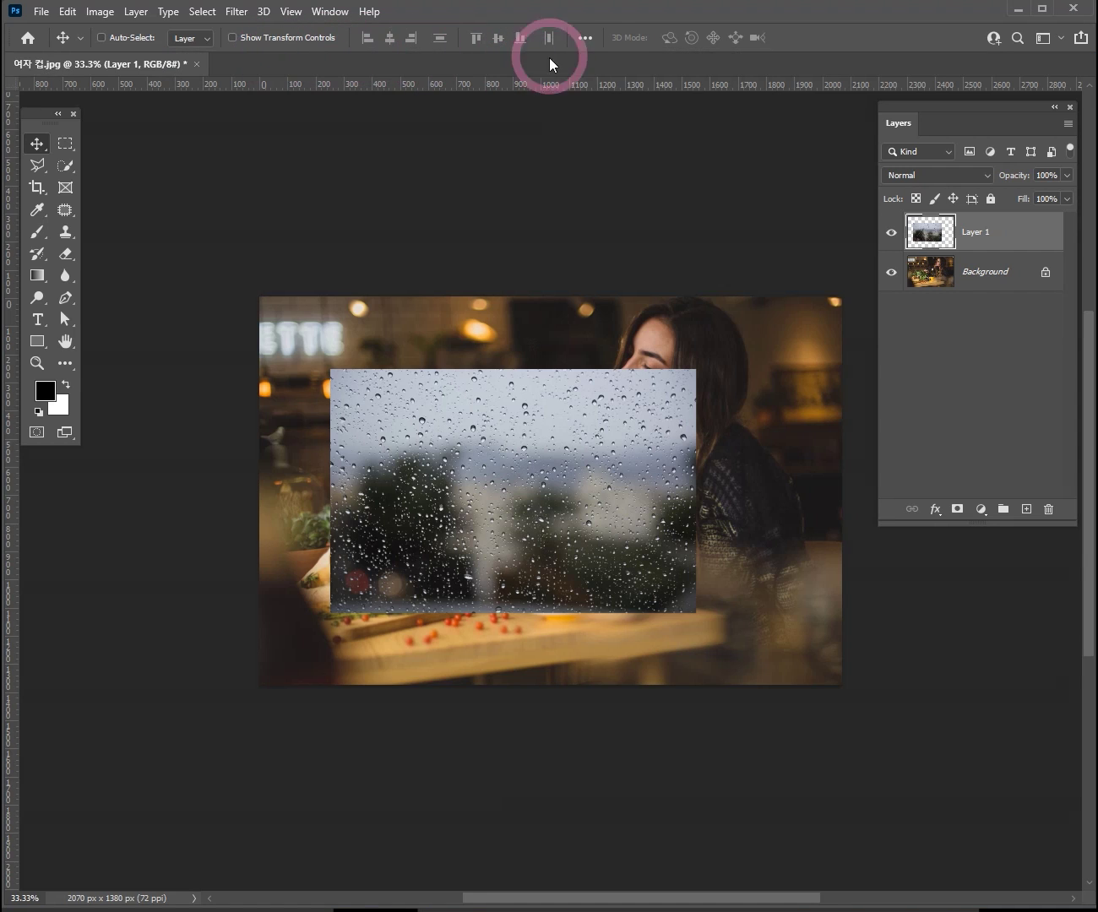
drag(609, 68, 558, 217)
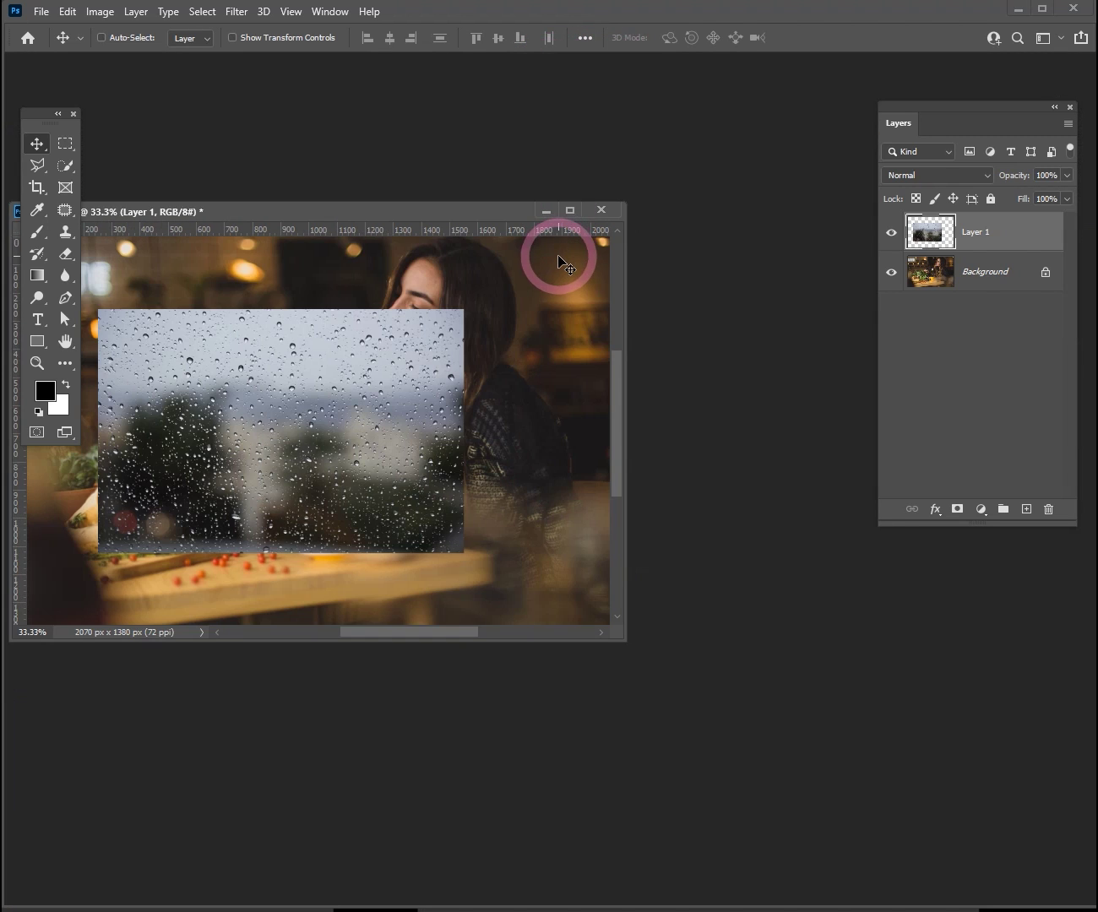
drag(506, 213, 622, 69)
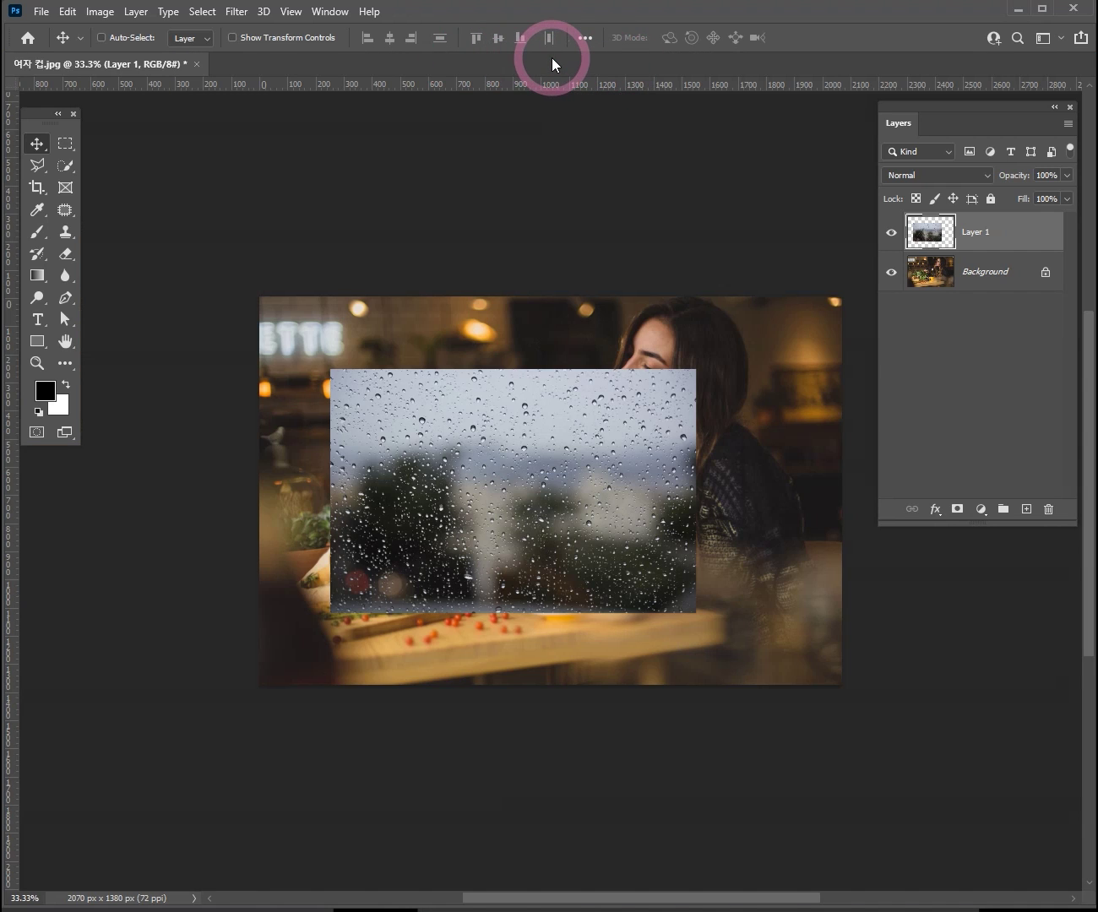
Examine the raindrops on the copied layer up close at 300% and the whole composition at 33.33%.
key(ctrl+space)
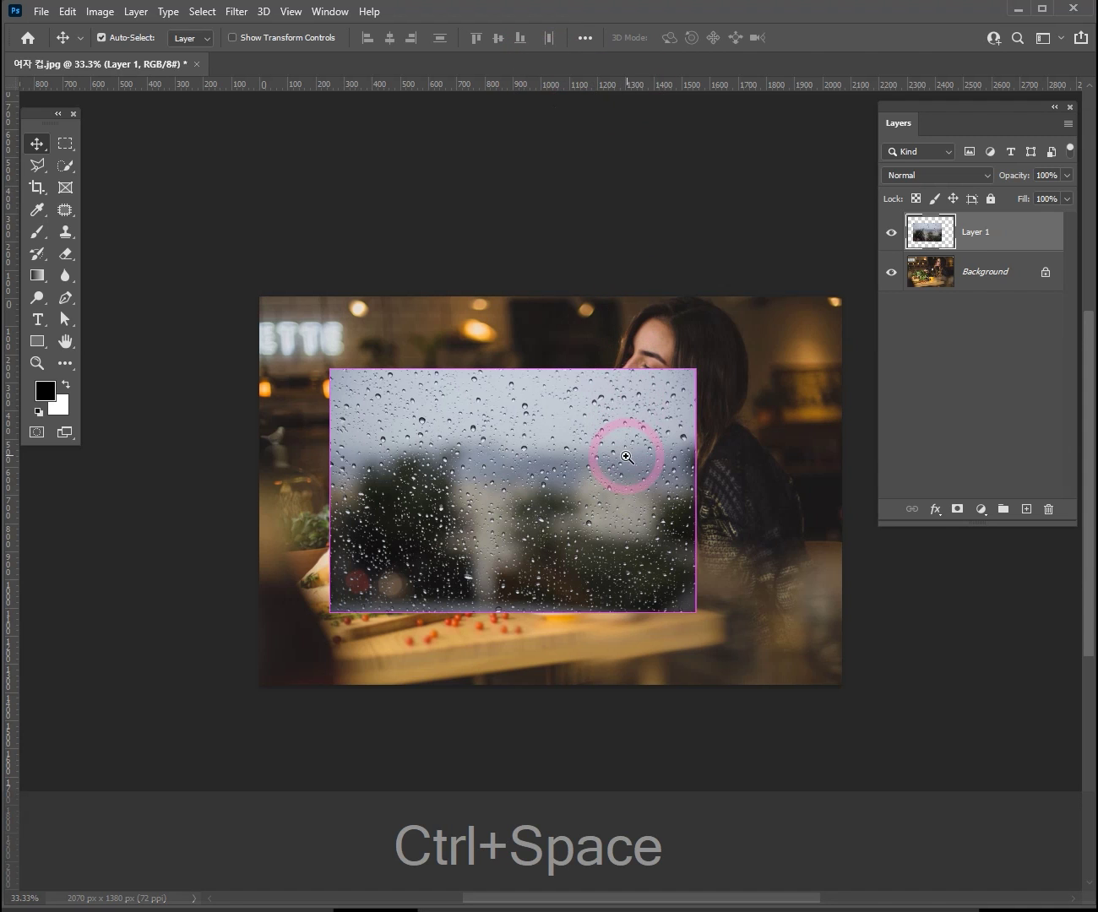
click(626, 457)
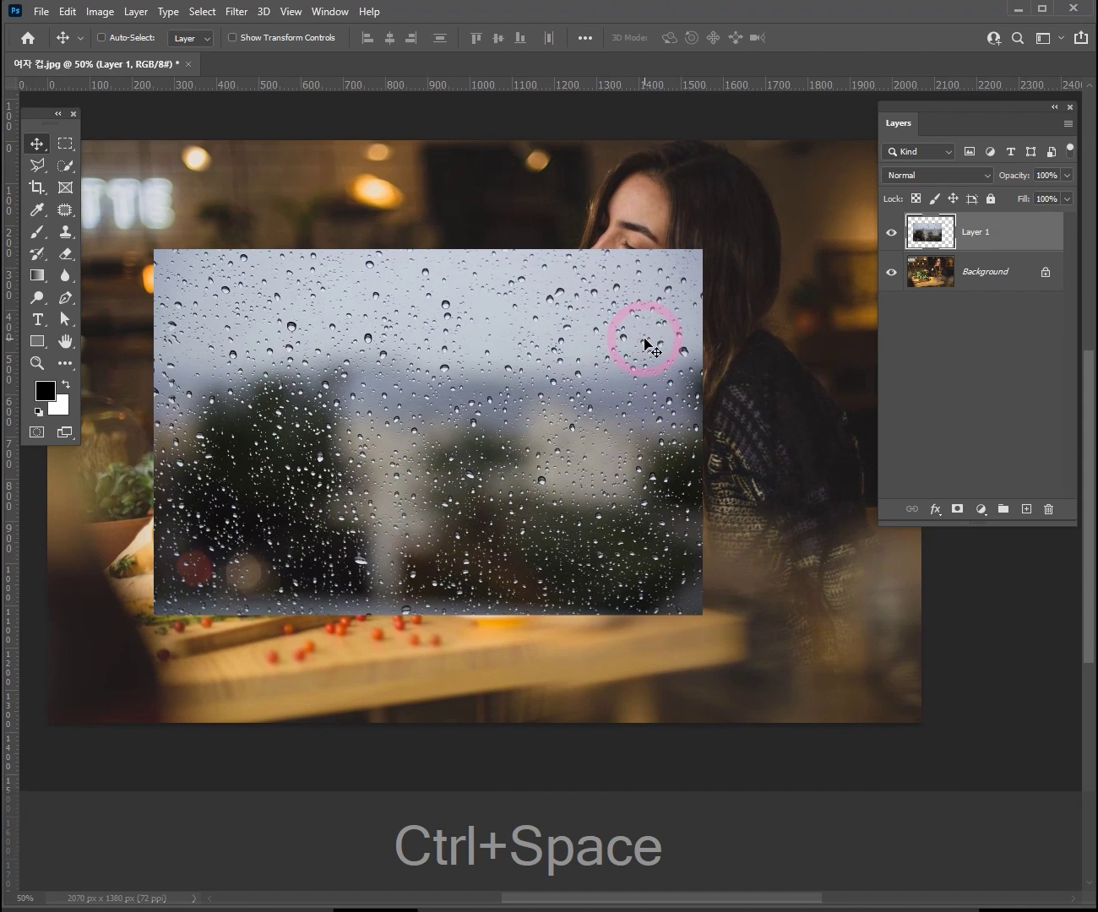
key(ctrl)
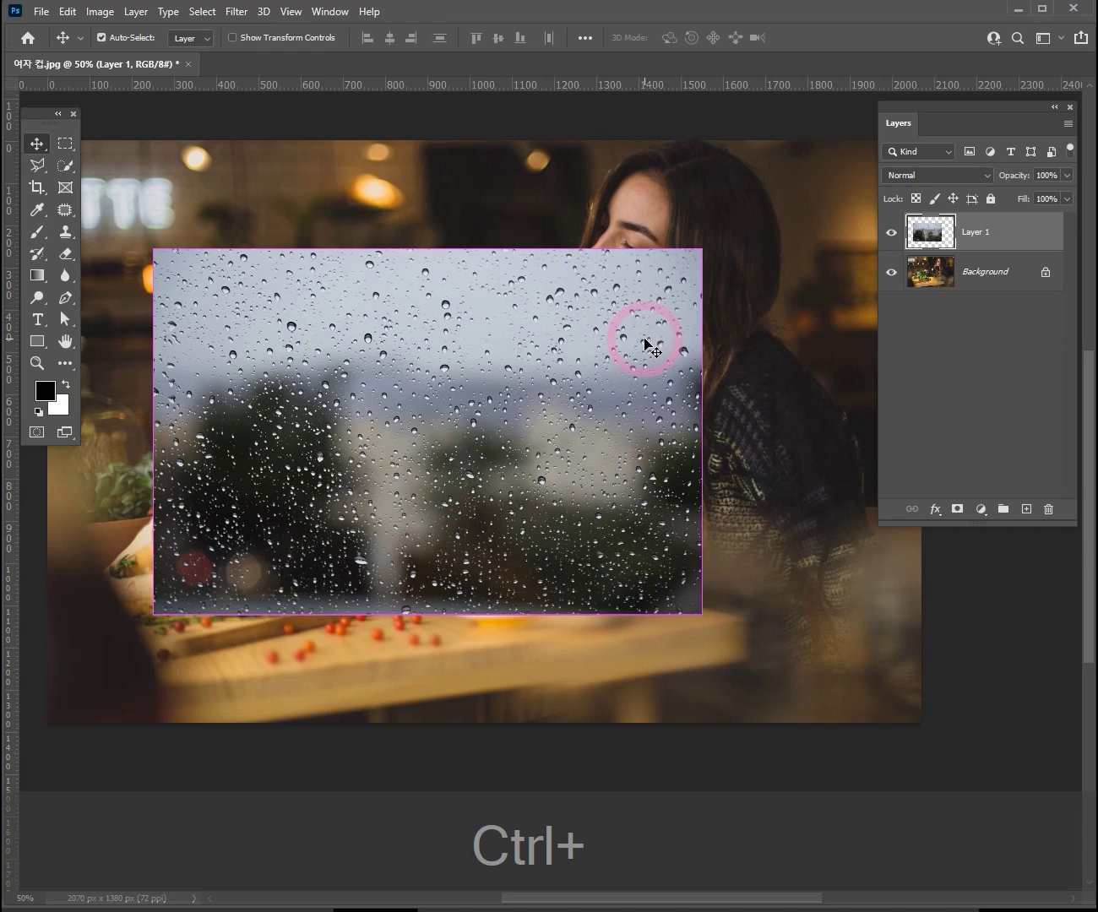
key(ctrl+space)
click(557, 411)
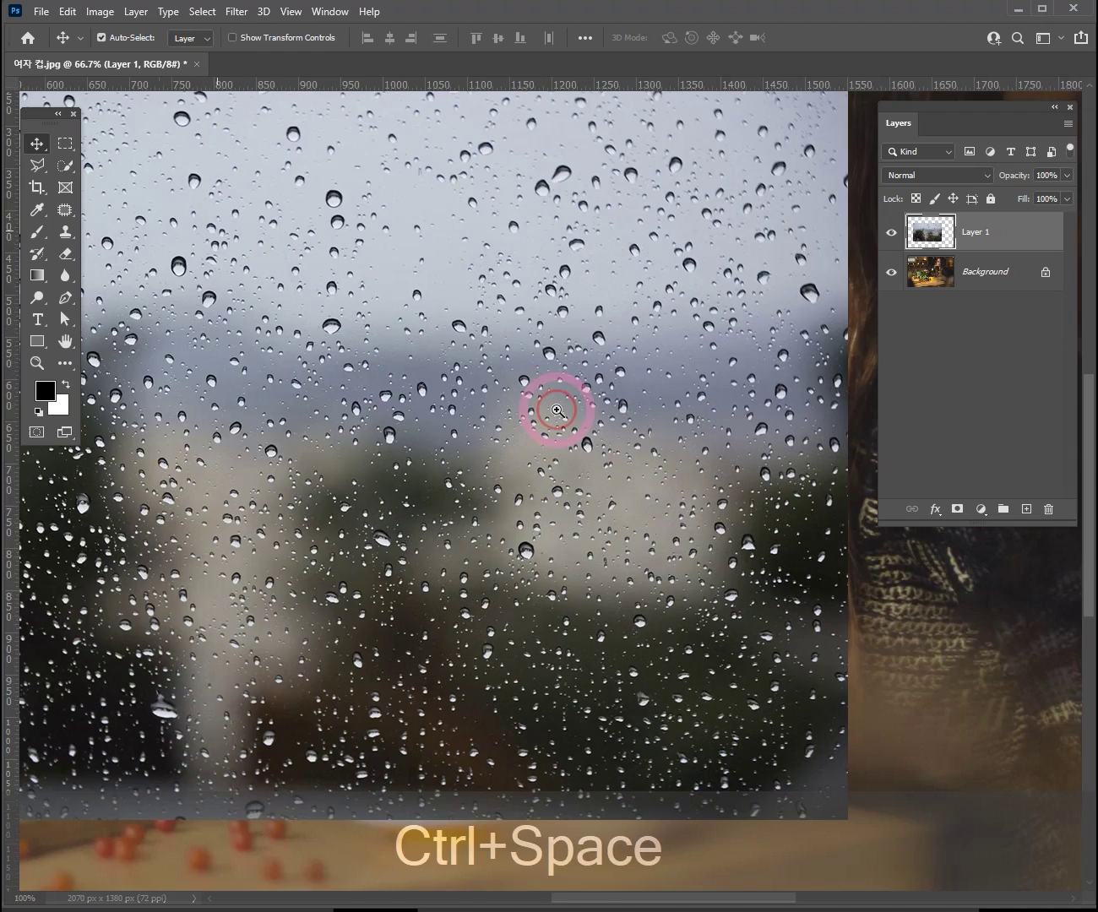
click(557, 411)
click(557, 412)
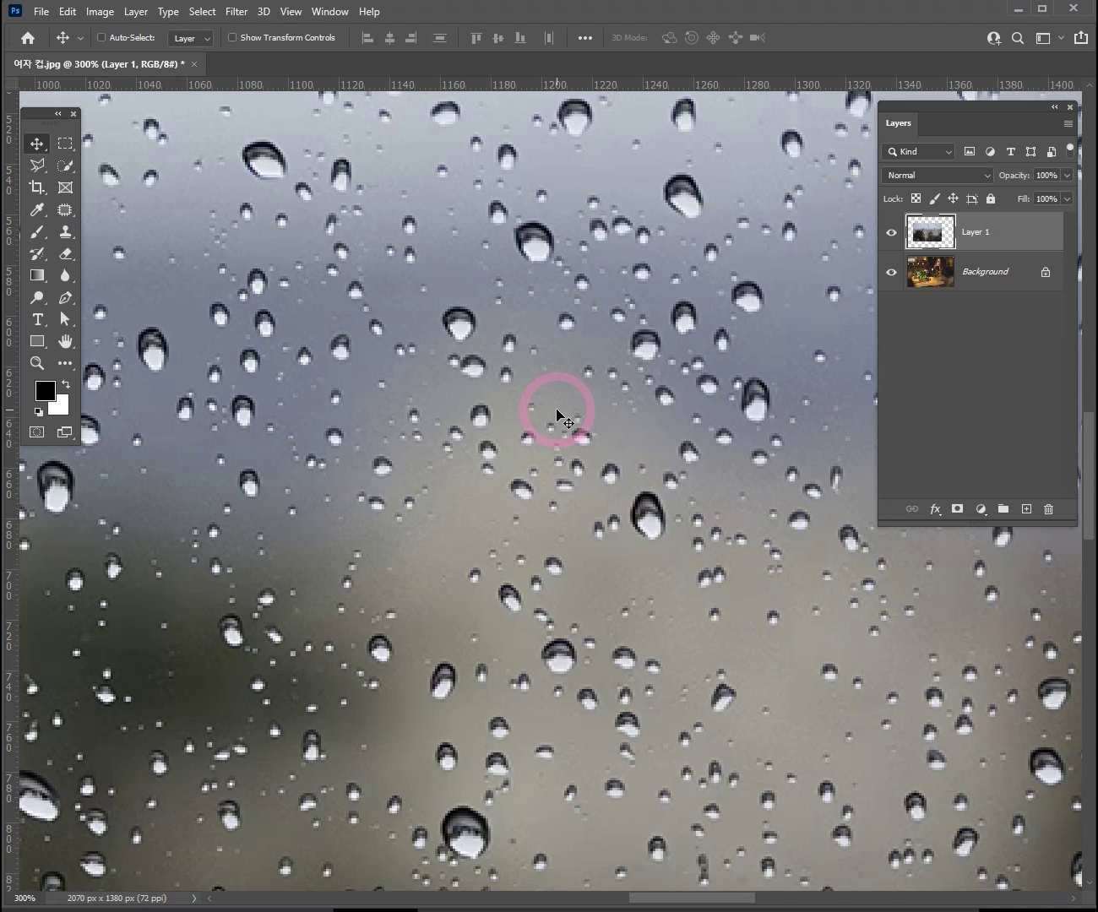
key(ctrl)
key(alt)
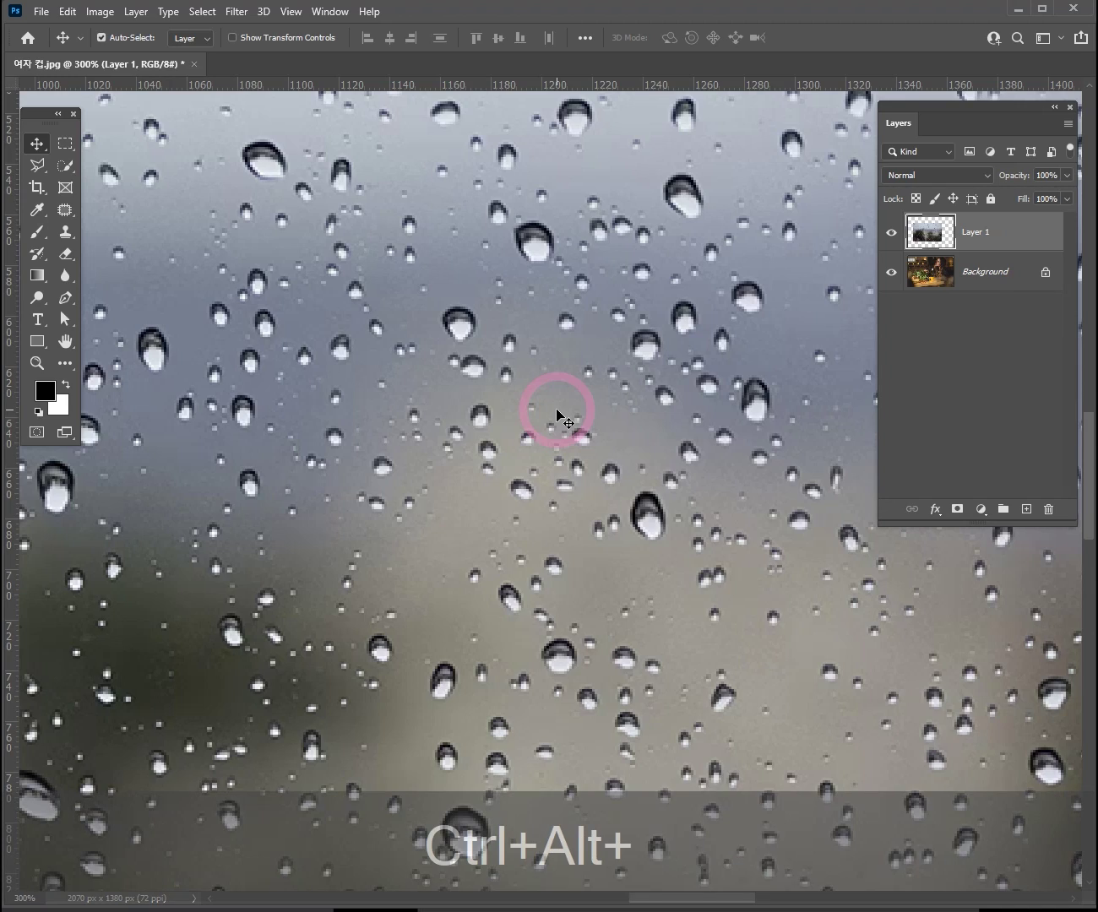
key(ctrl+alt+space)
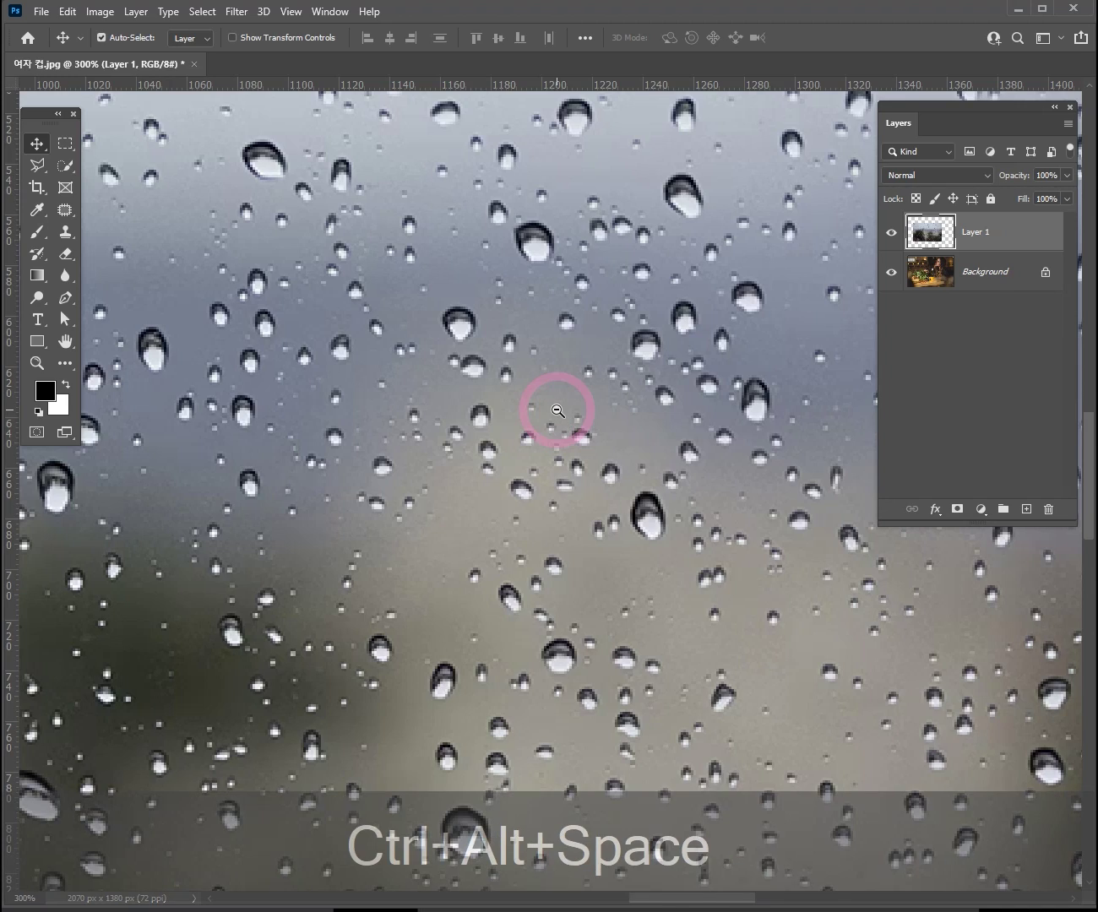
click(557, 412)
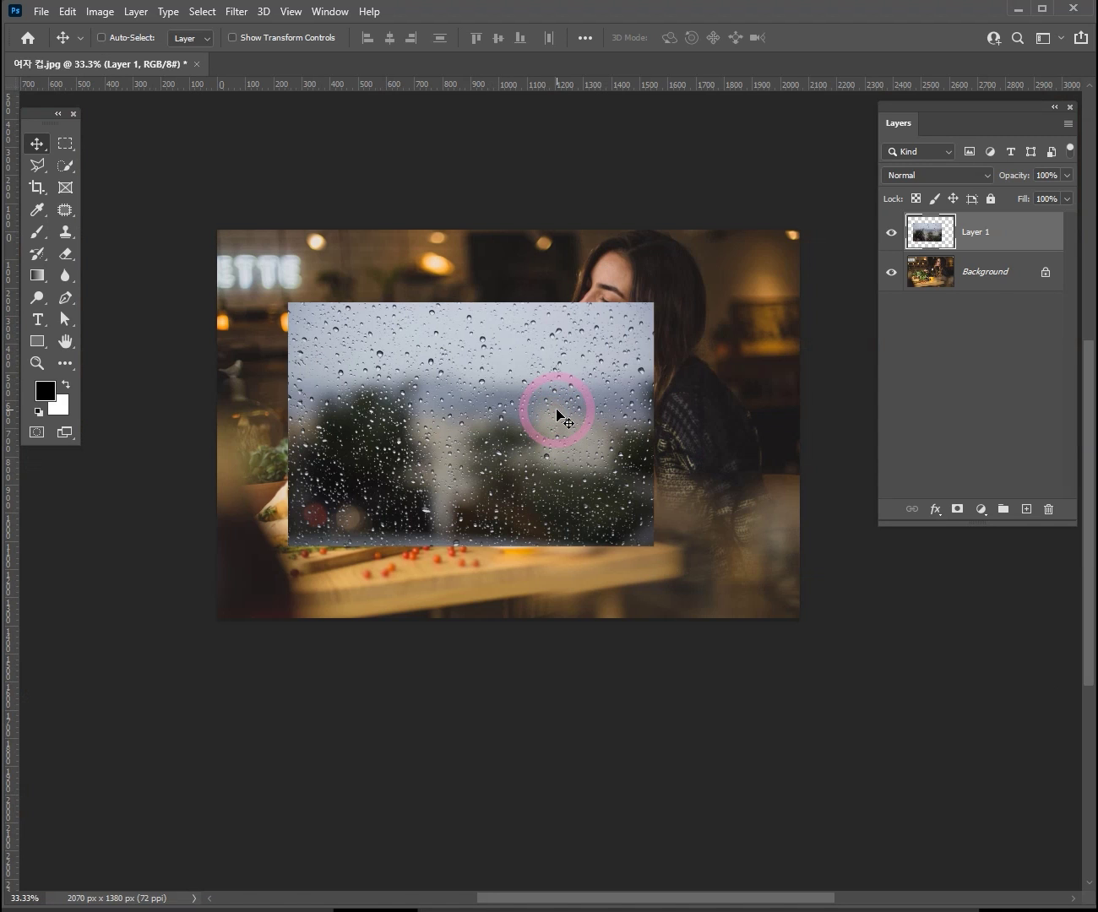
drag(567, 380, 535, 384)
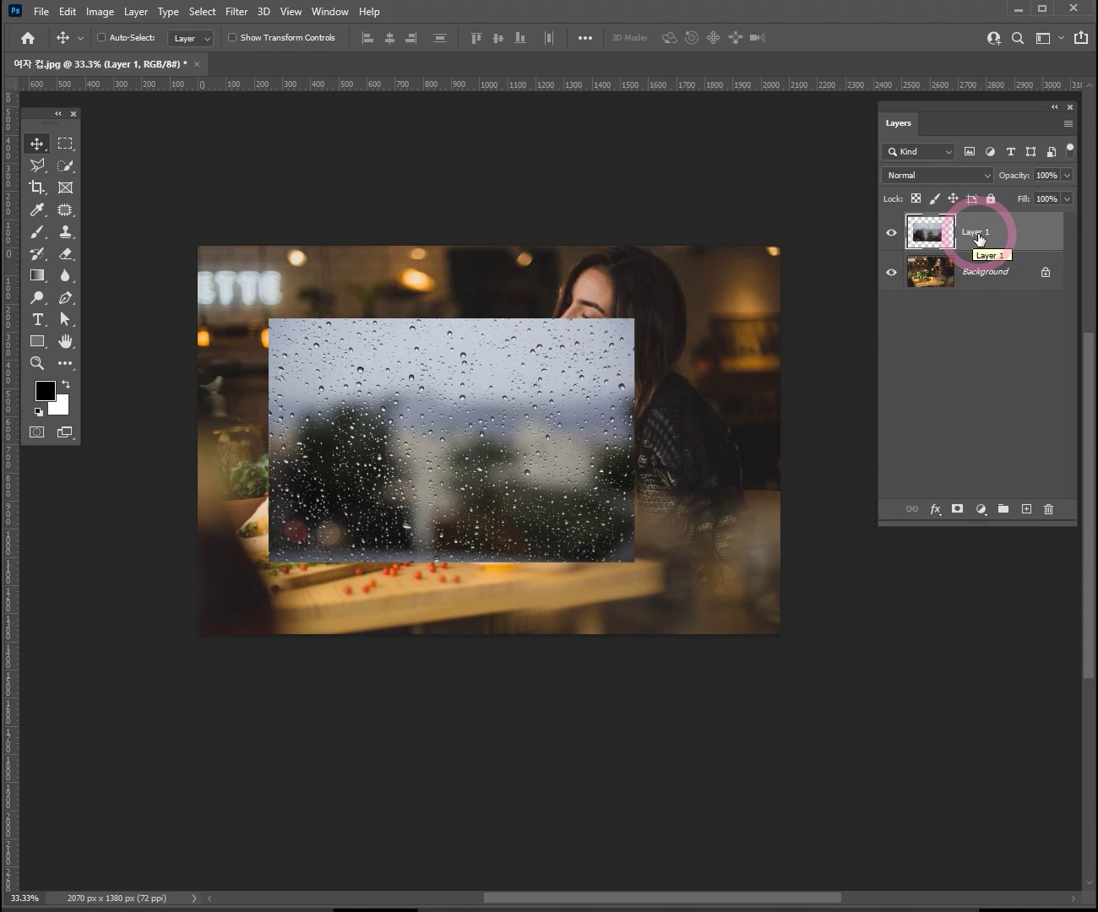
Rename the raindrop layer as 빗방울 and unlock the Background layer.
double_click(978, 234)
text(ㅂ)
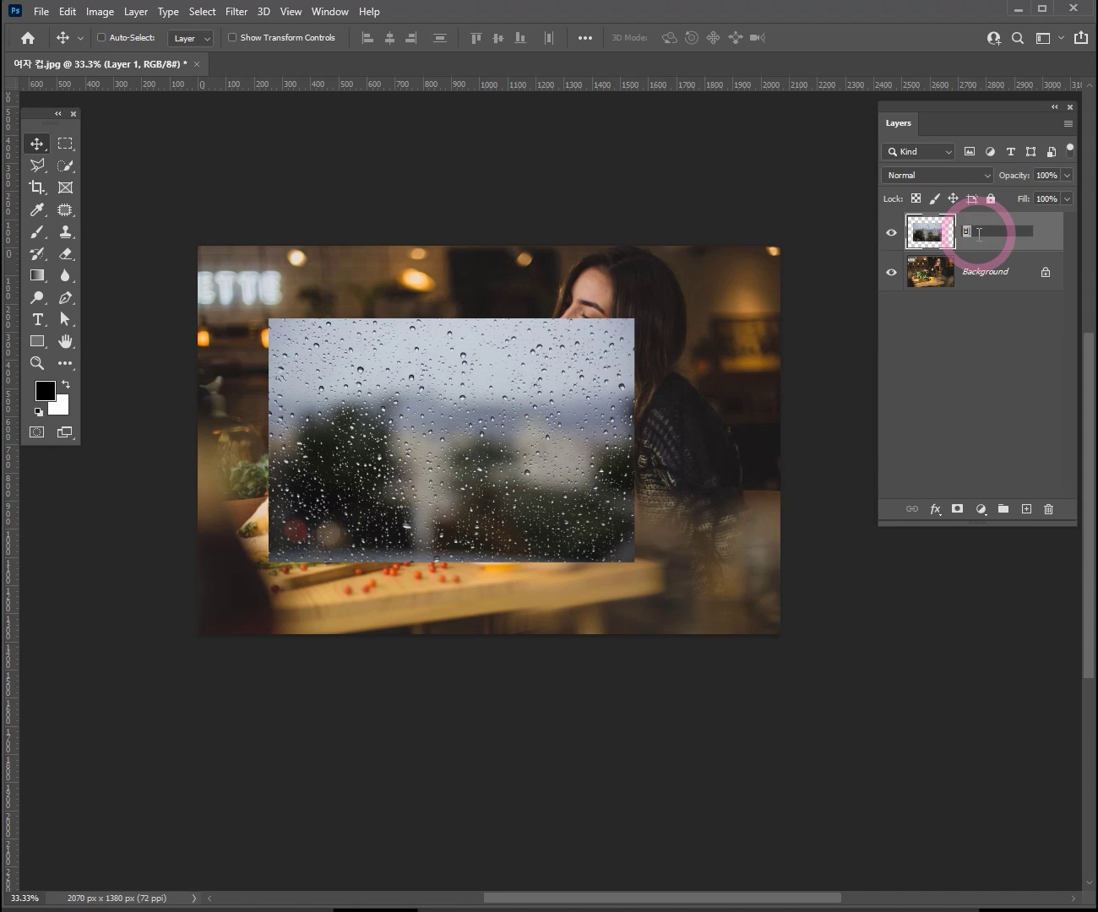
text(방ㅇㅜㄹ)
key(Return)
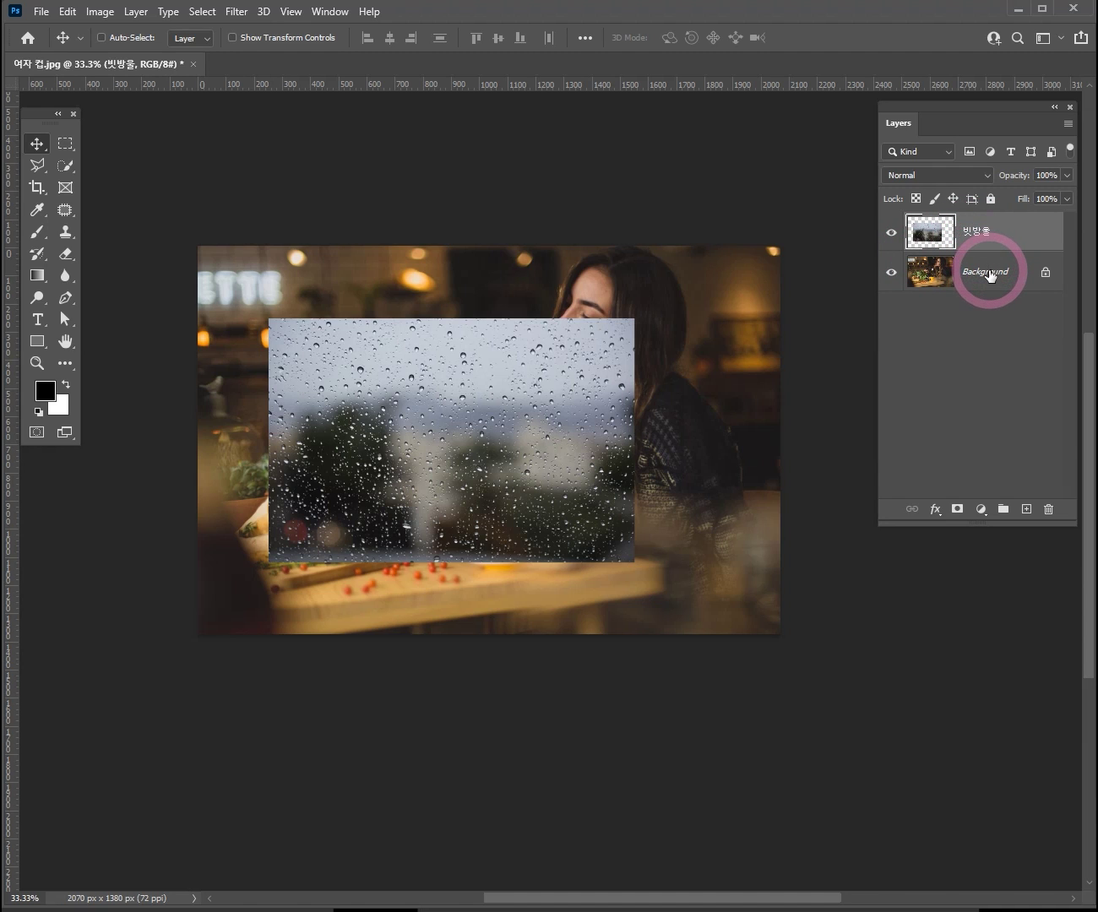
click(1048, 274)
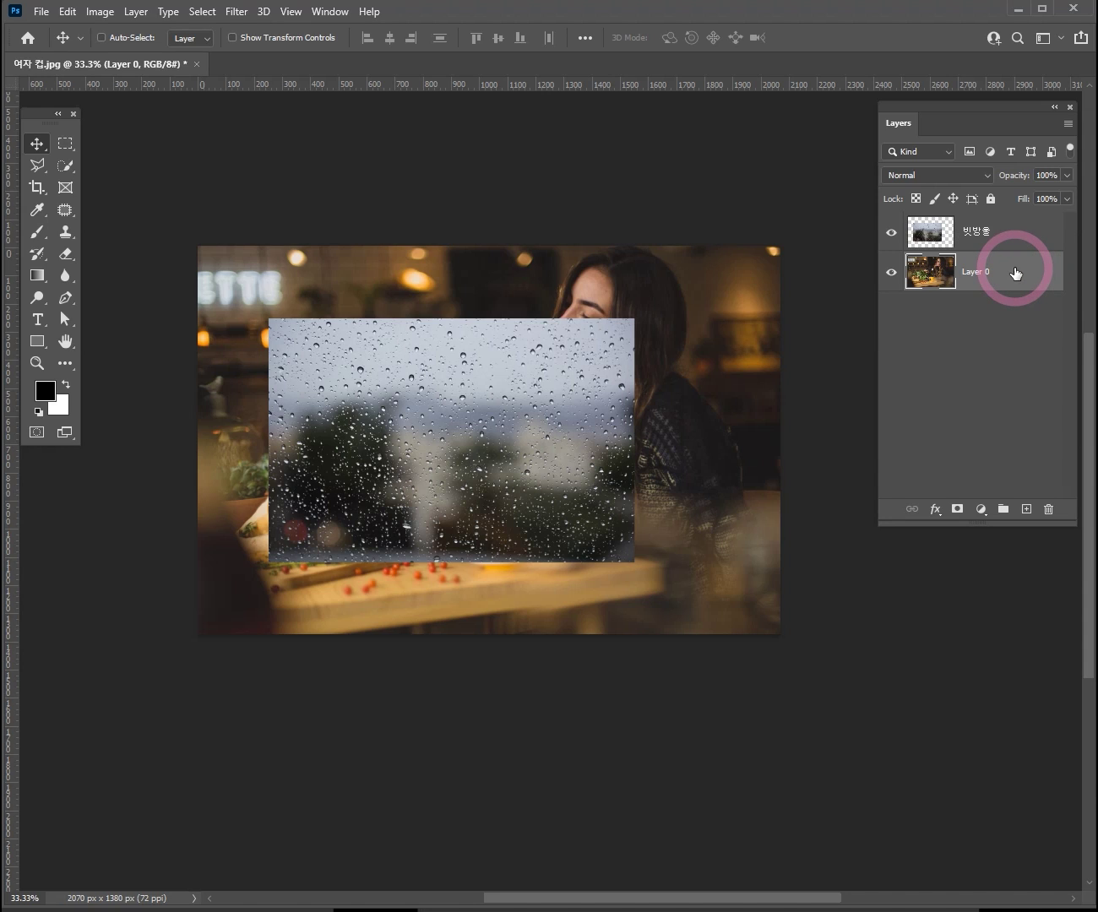
Duplicate Layer 0 and hide the original, keeping the copy visible beneath the 빗방울 layer.
key(ctrl+j)
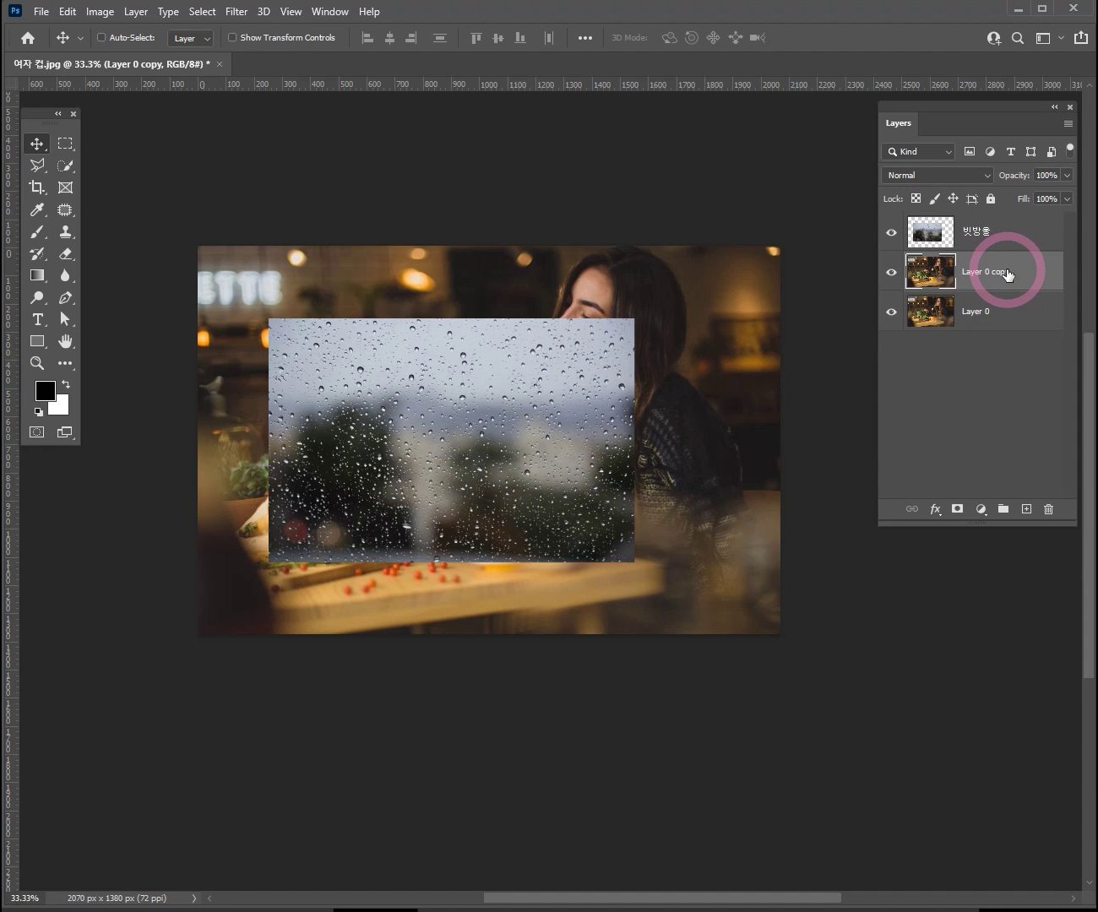
click(1011, 319)
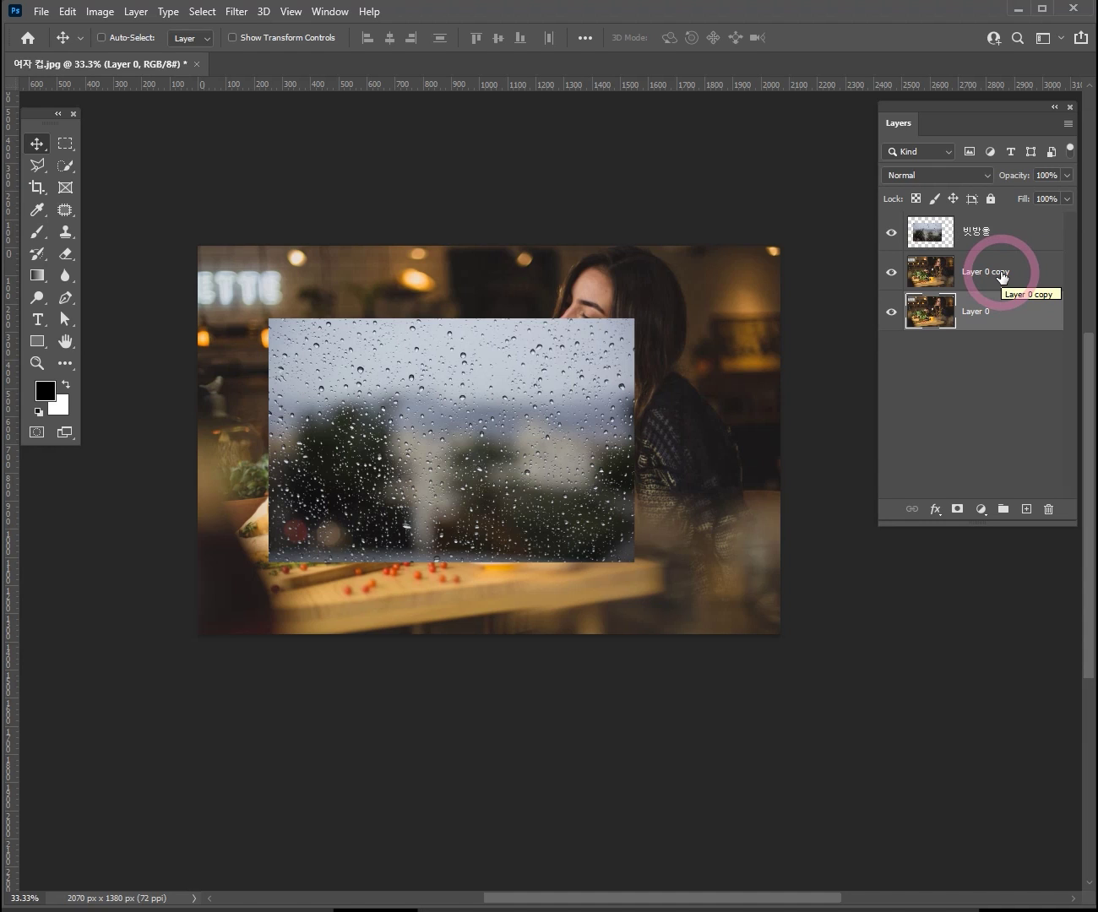
click(891, 312)
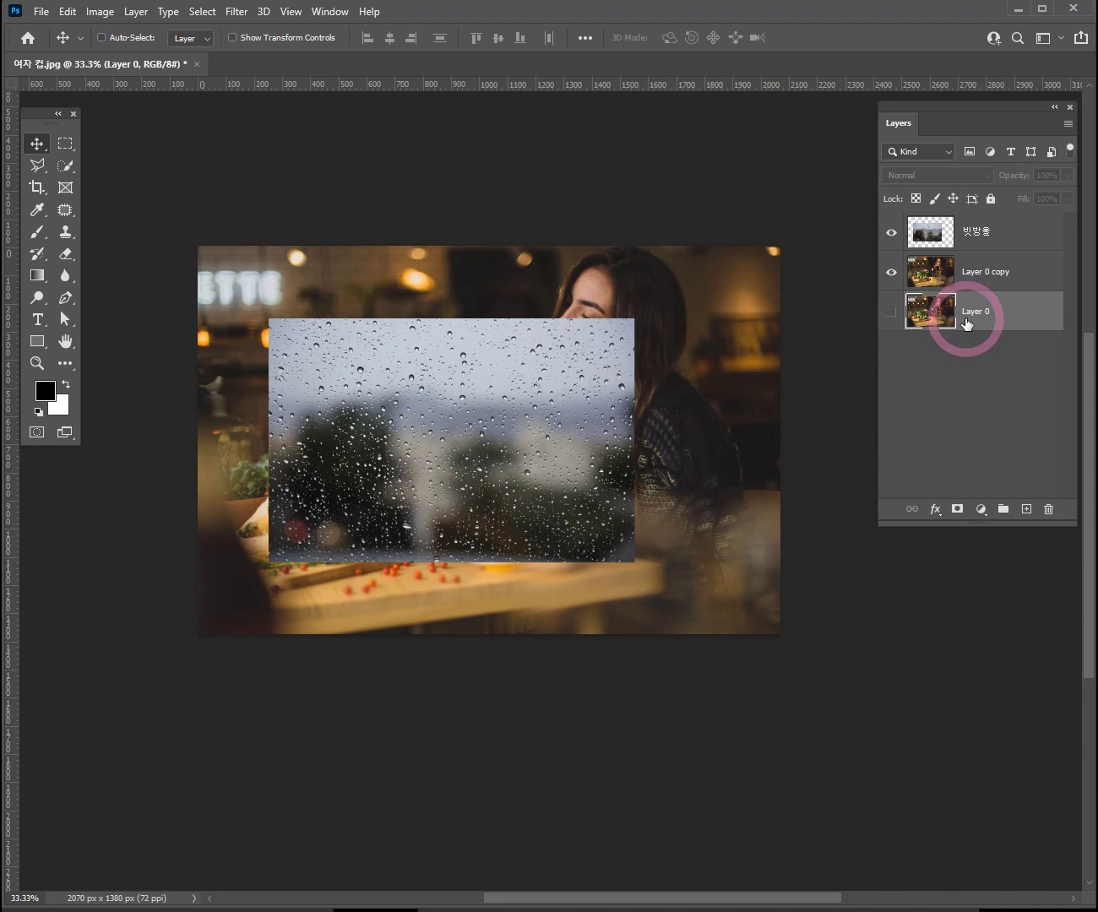
Scale the 빗방울 layer proportionally to about 162% and position it so it covers the entire canvas.
click(986, 241)
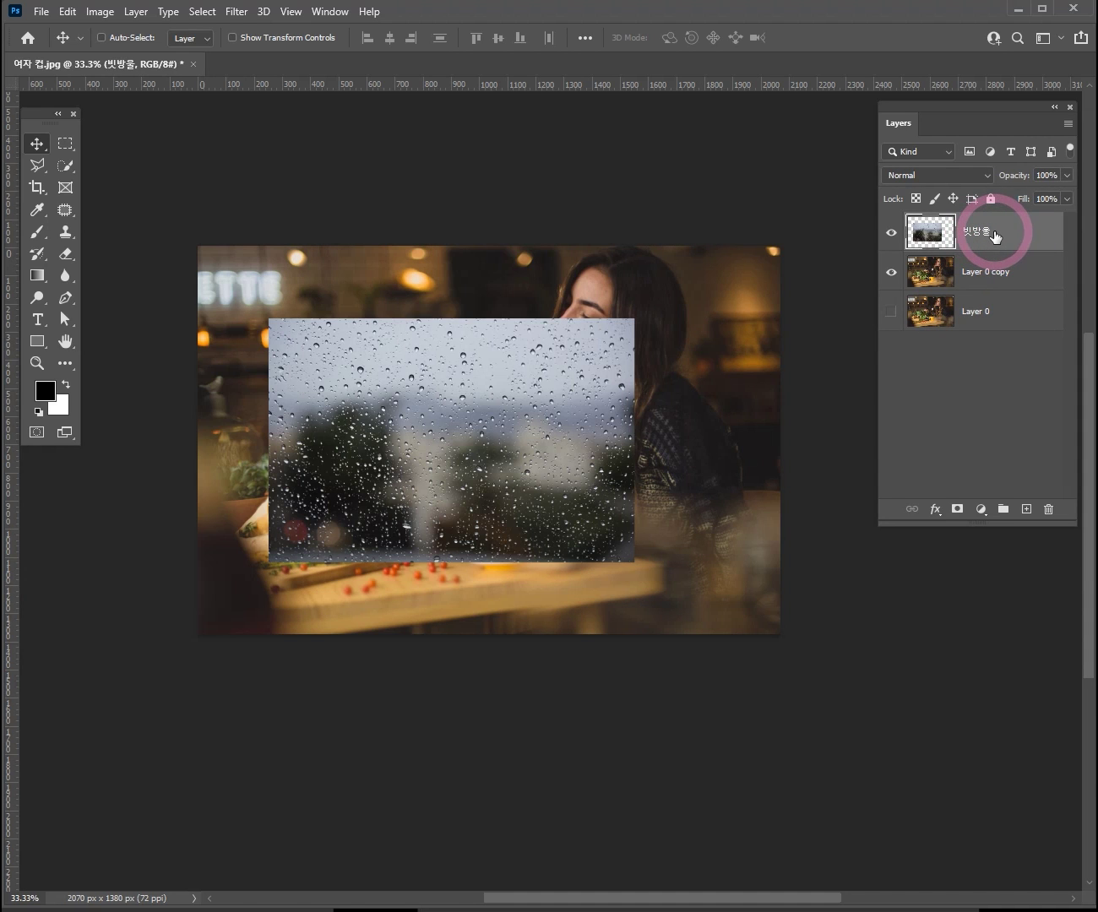
mouse_move(500, 411)
mouse_down()
mouse_move(523, 421)
mouse_move(523, 390)
mouse_move(523, 415)
mouse_move(478, 421)
mouse_up()
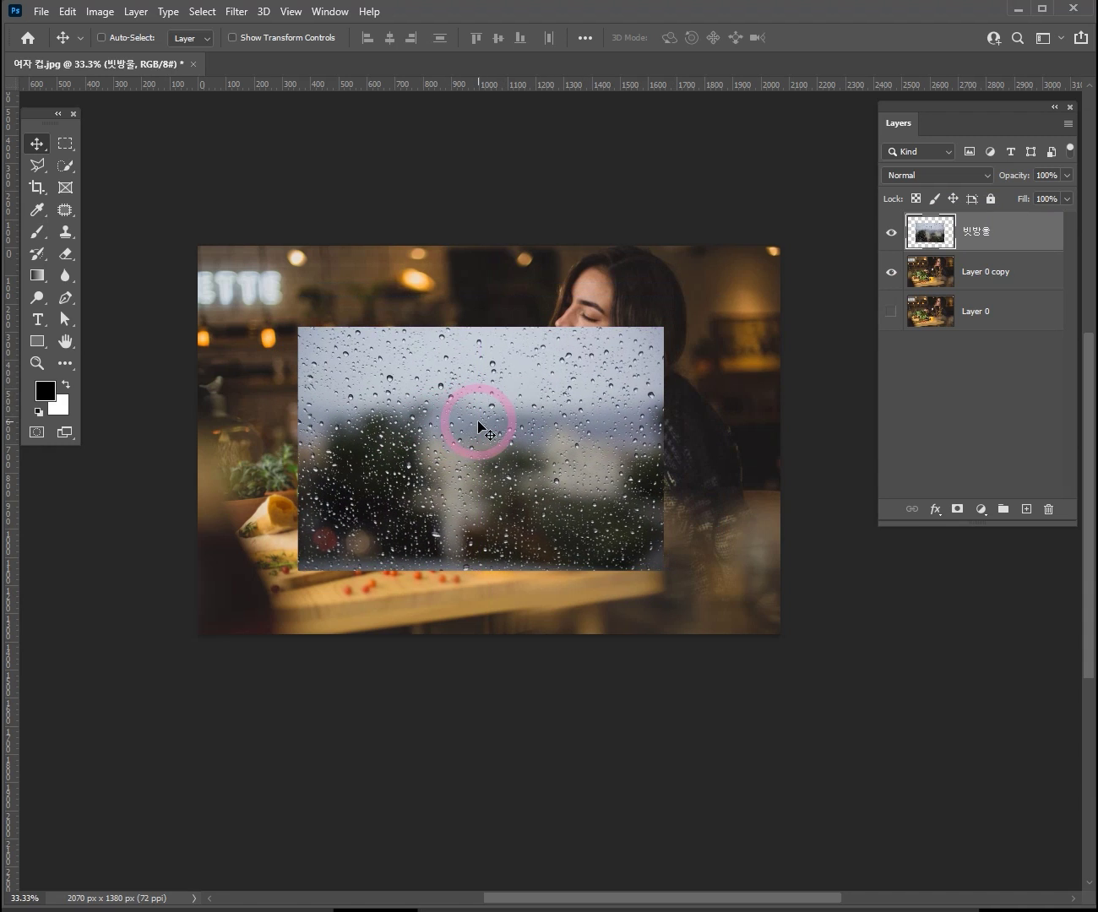
key(ctrl+t)
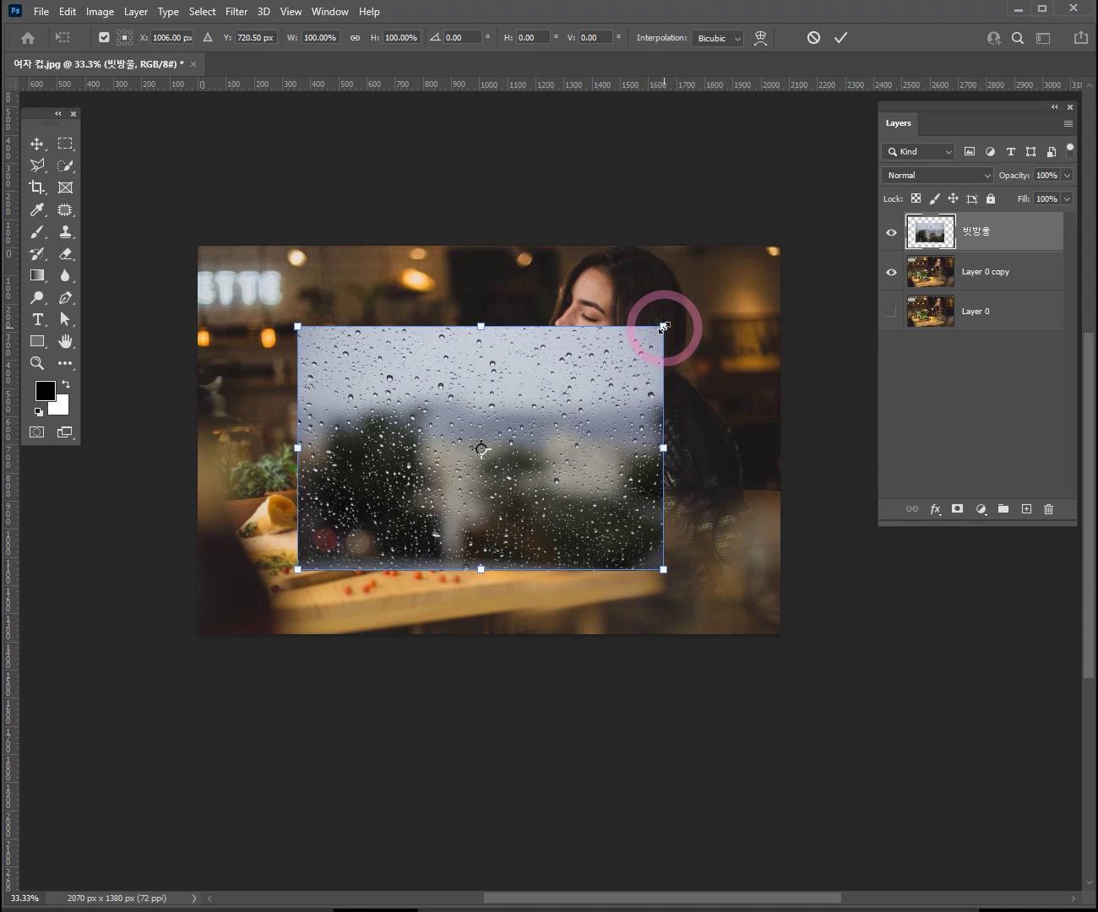
drag(663, 327, 462, 412)
drag(583, 506, 608, 385)
drag(532, 449, 777, 231)
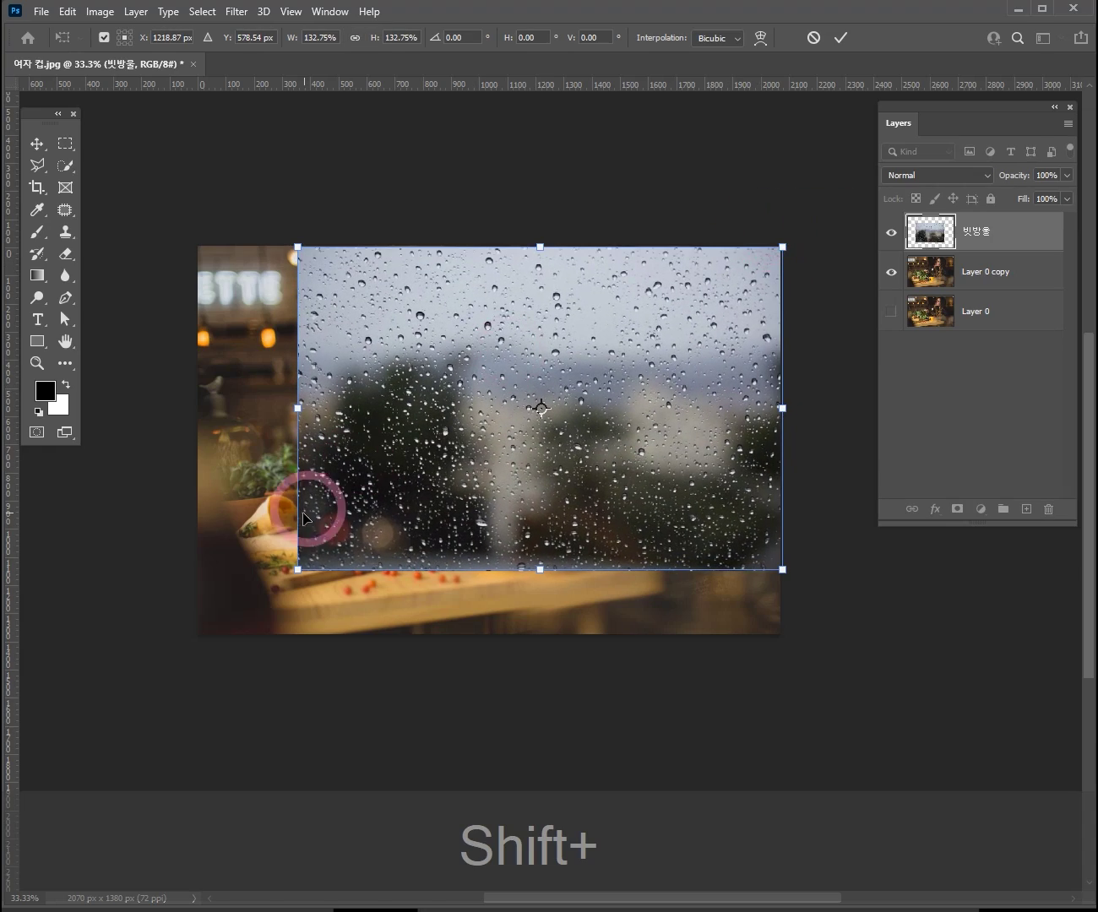
drag(303, 564, 192, 640)
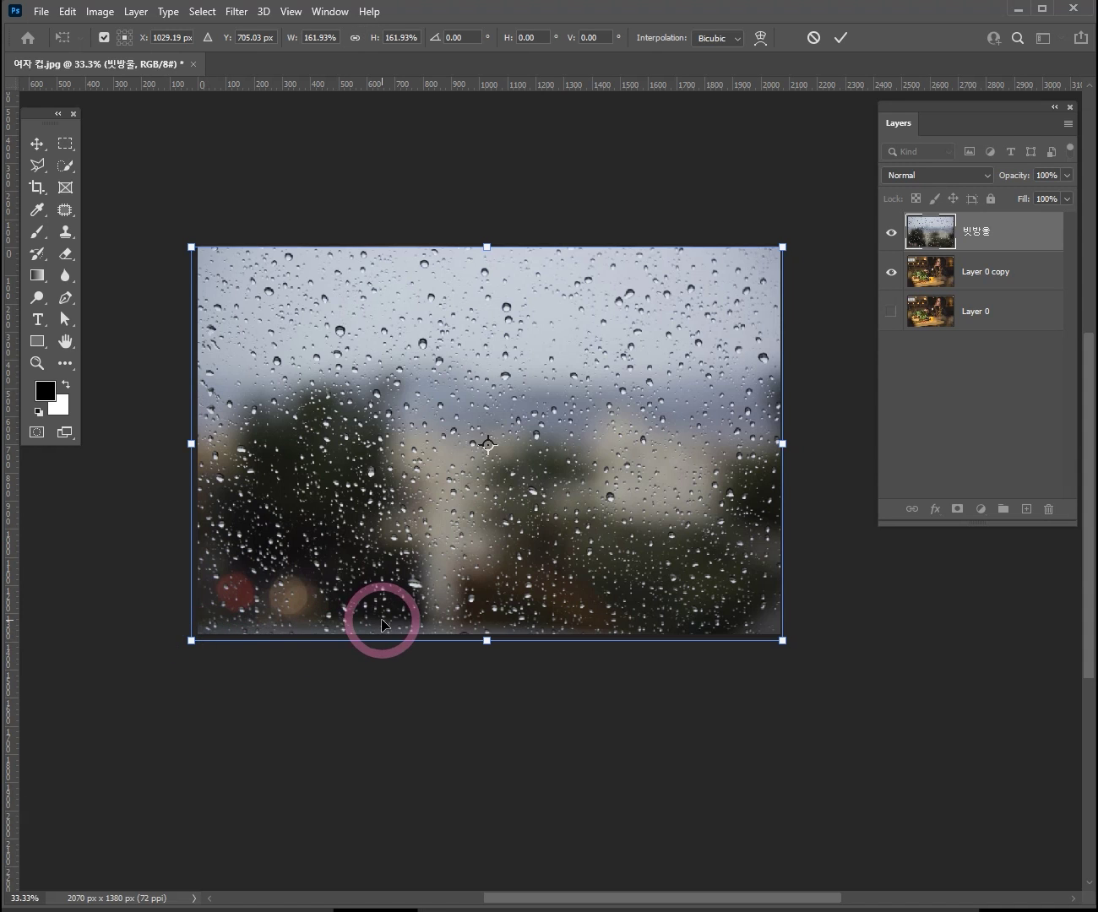
drag(538, 544, 541, 544)
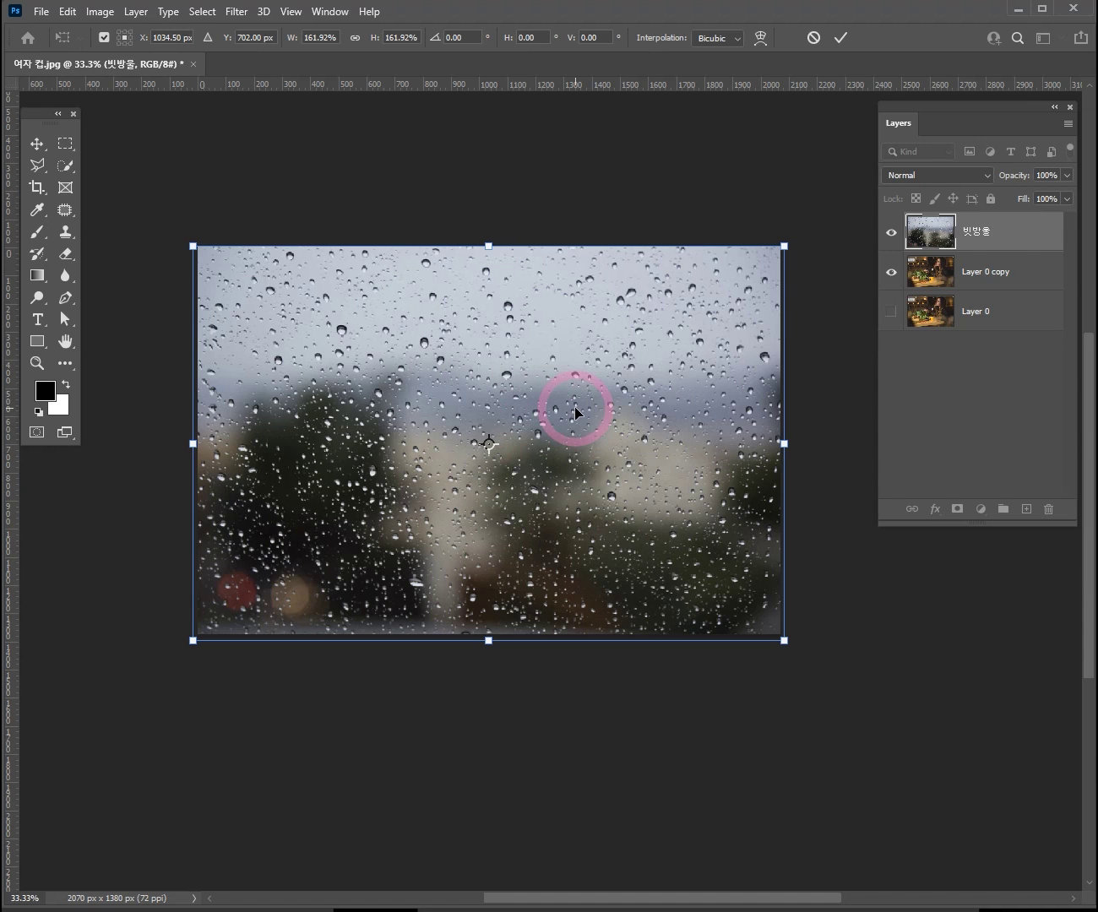
key(Return)
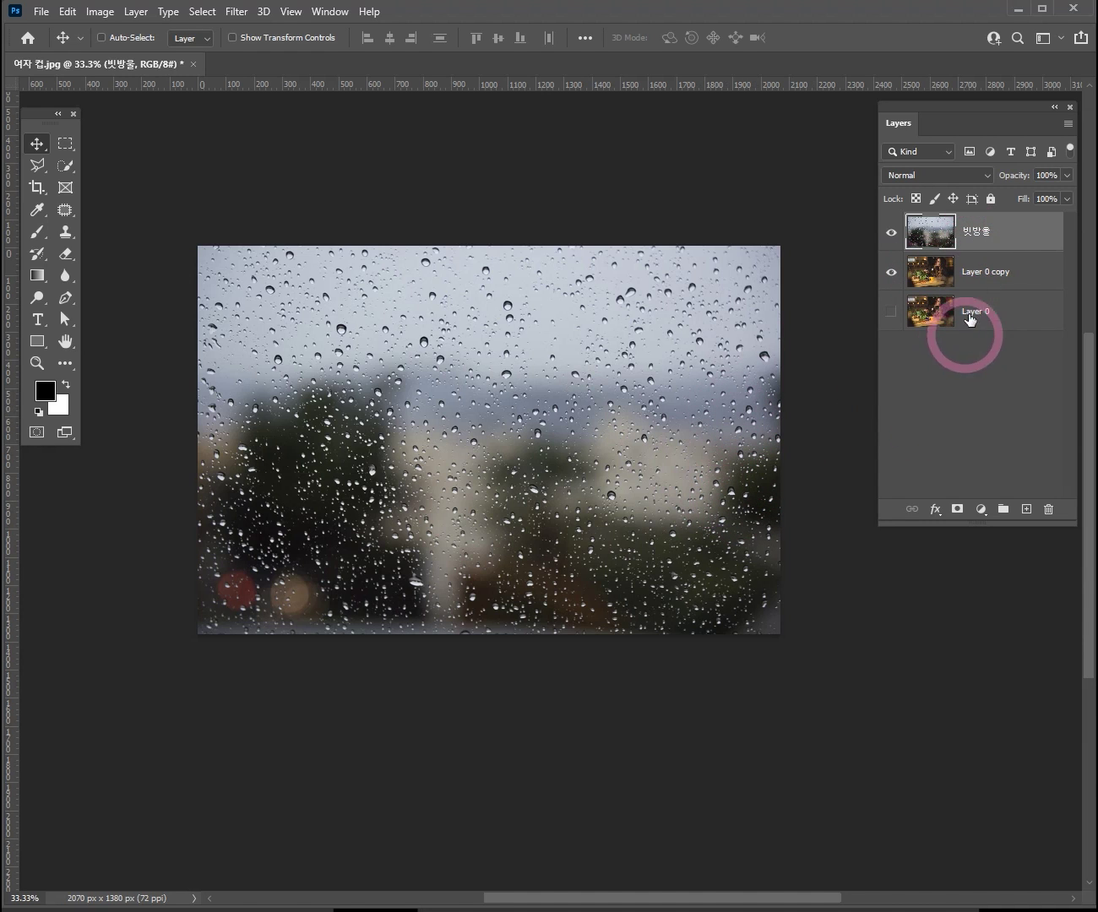
Compare the composition with and without the 빗방울 layer by toggling its visibility, leaving it shown and selected.
drag(948, 271, 897, 243)
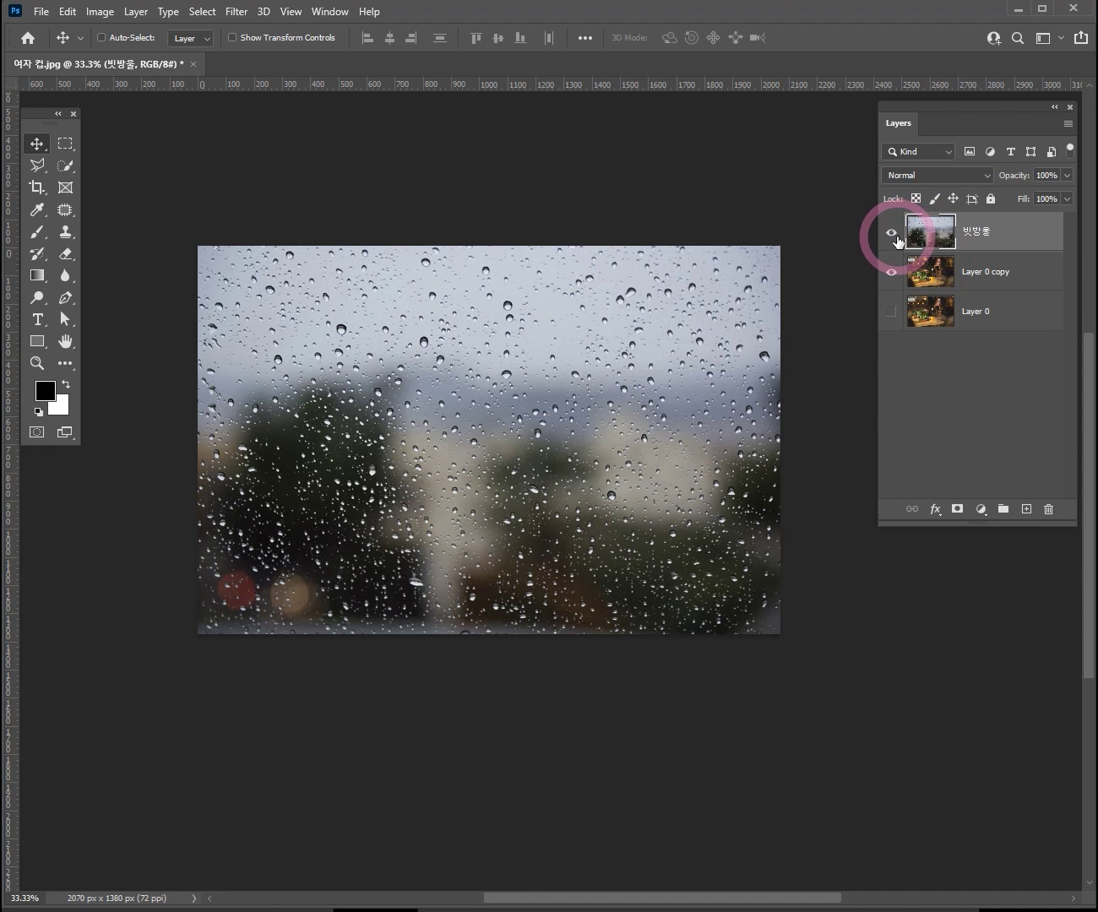
double_click(894, 235)
click(894, 234)
double_click(894, 235)
double_click(894, 236)
click(894, 237)
click(893, 237)
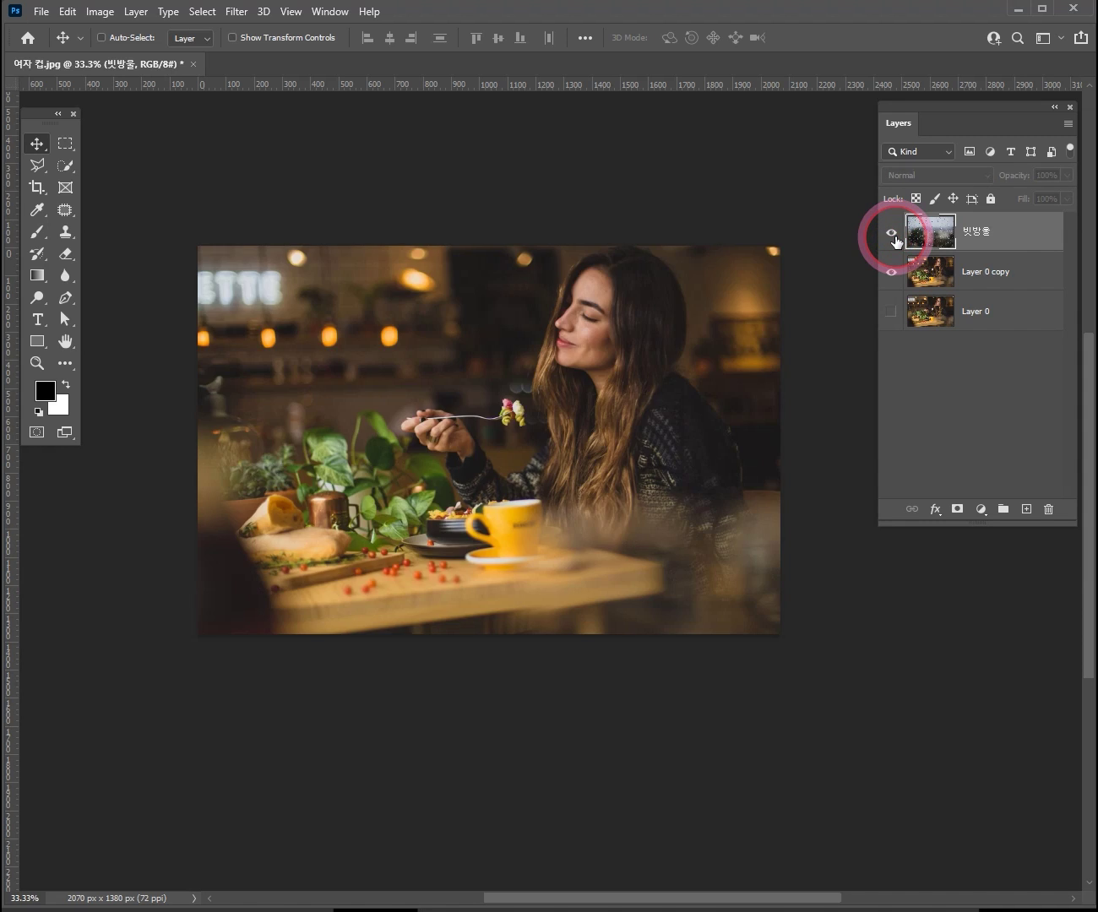
click(894, 236)
click(991, 244)
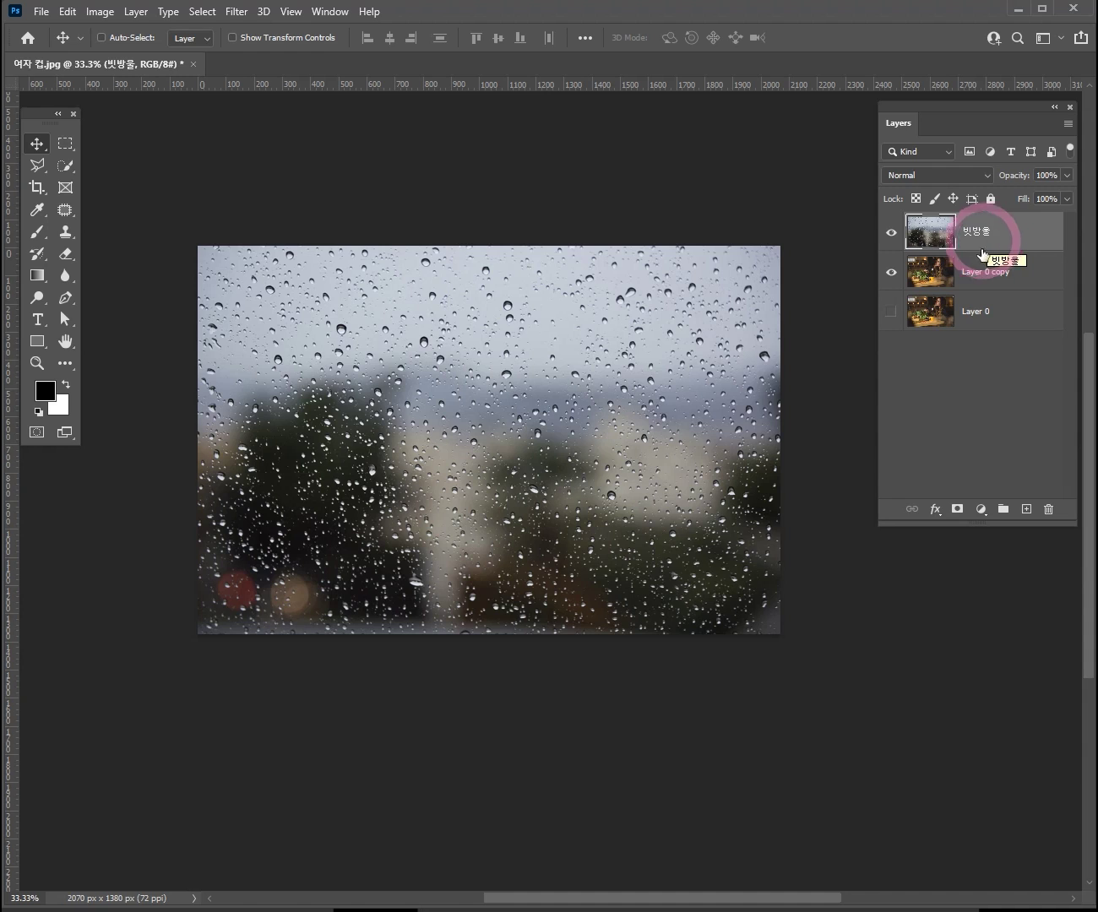
Set the blend mode of the 빗방울 layer to Screen.
click(970, 197)
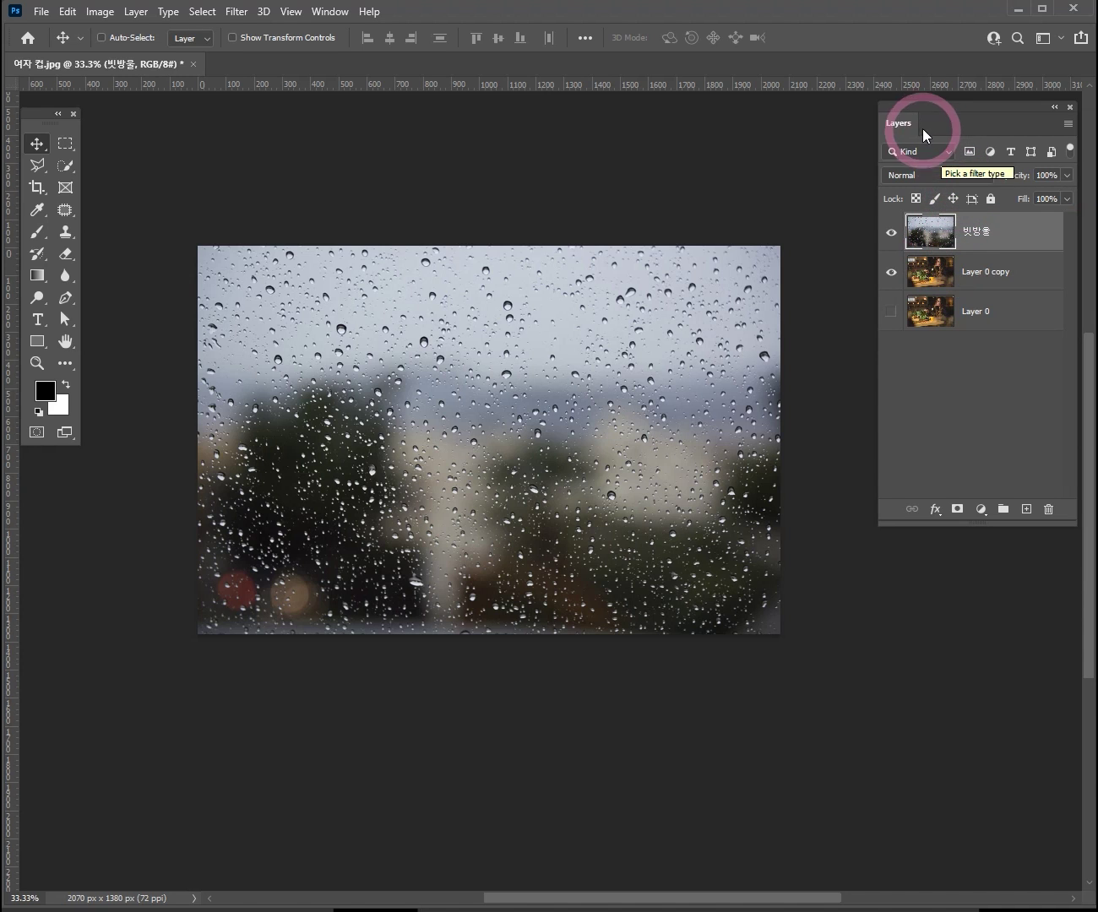
click(955, 179)
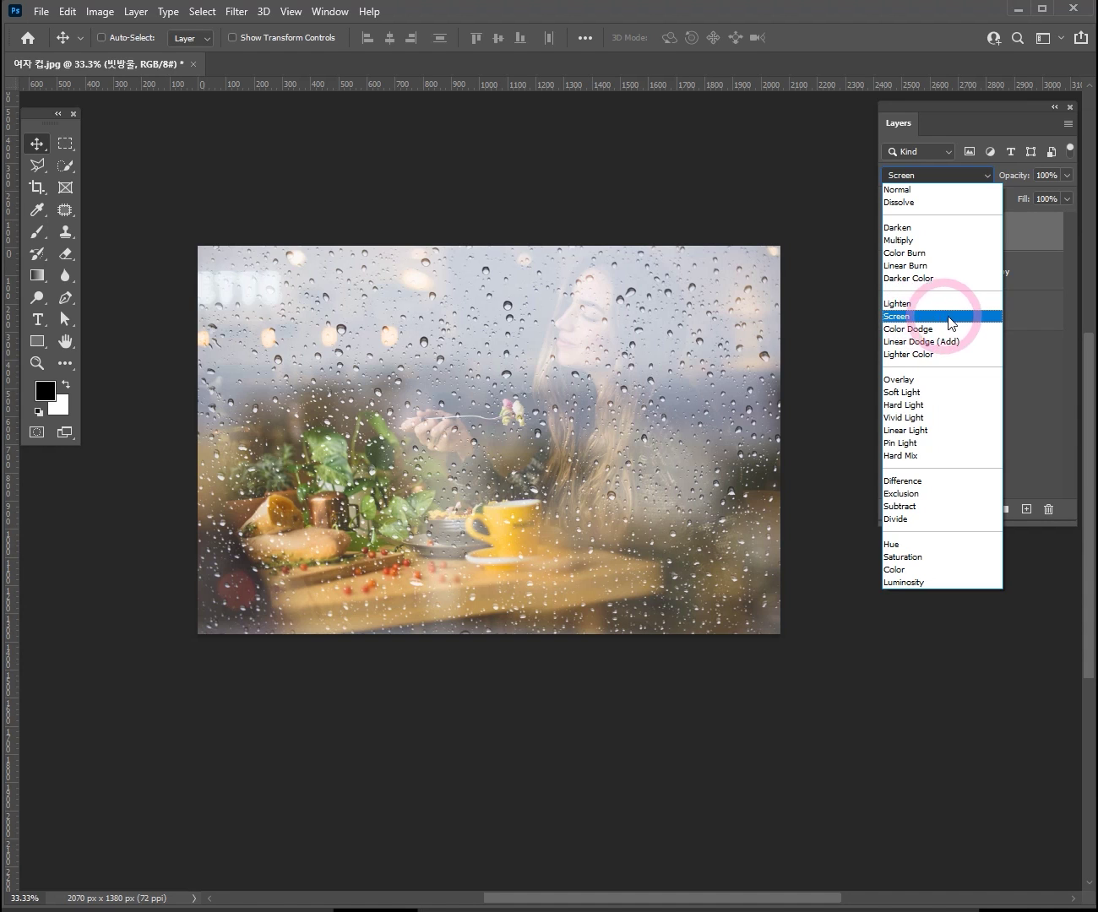
click(1046, 333)
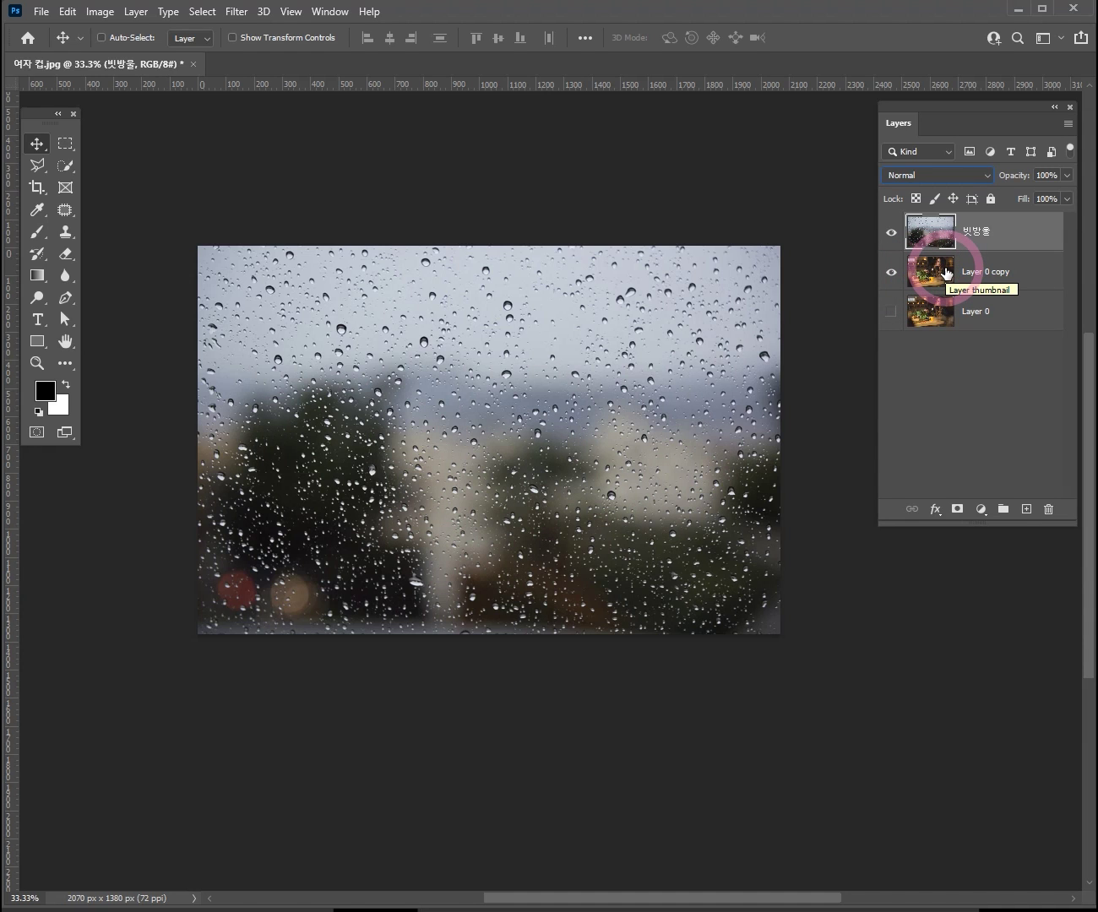
click(968, 177)
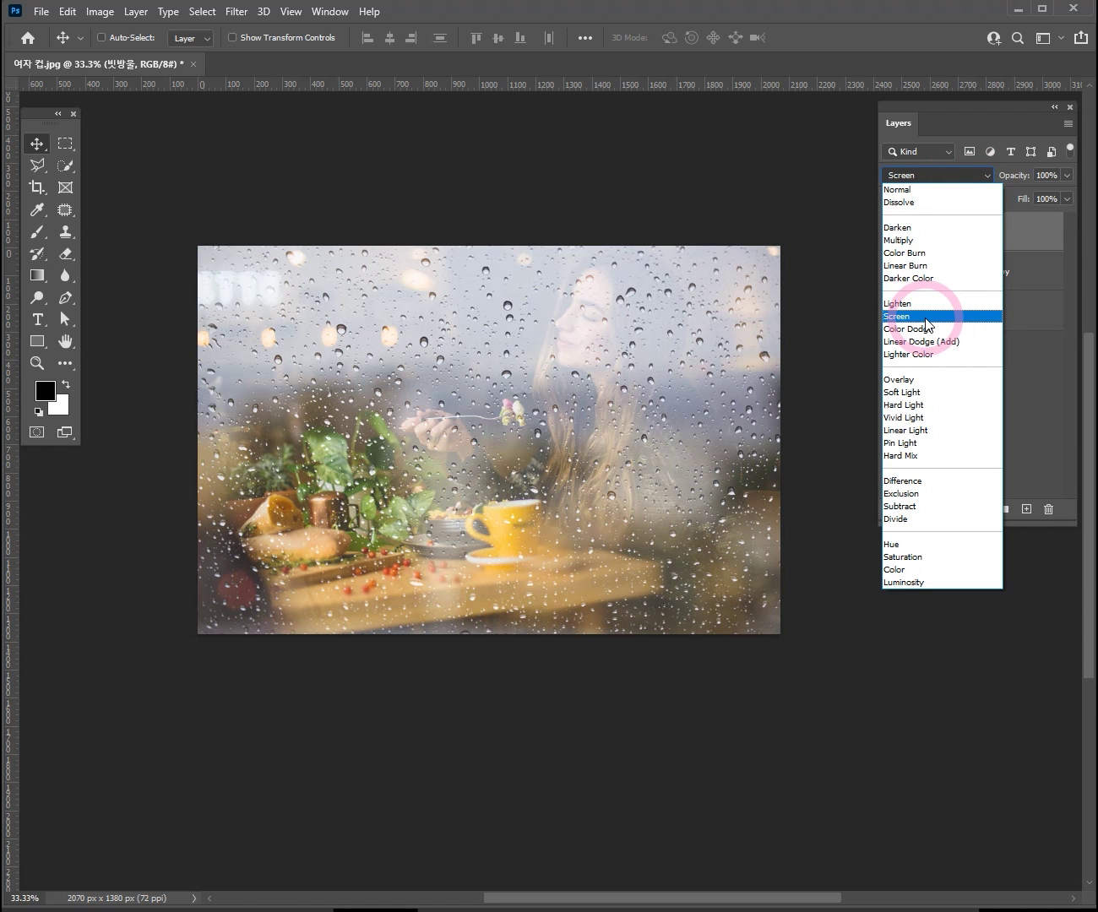
click(927, 318)
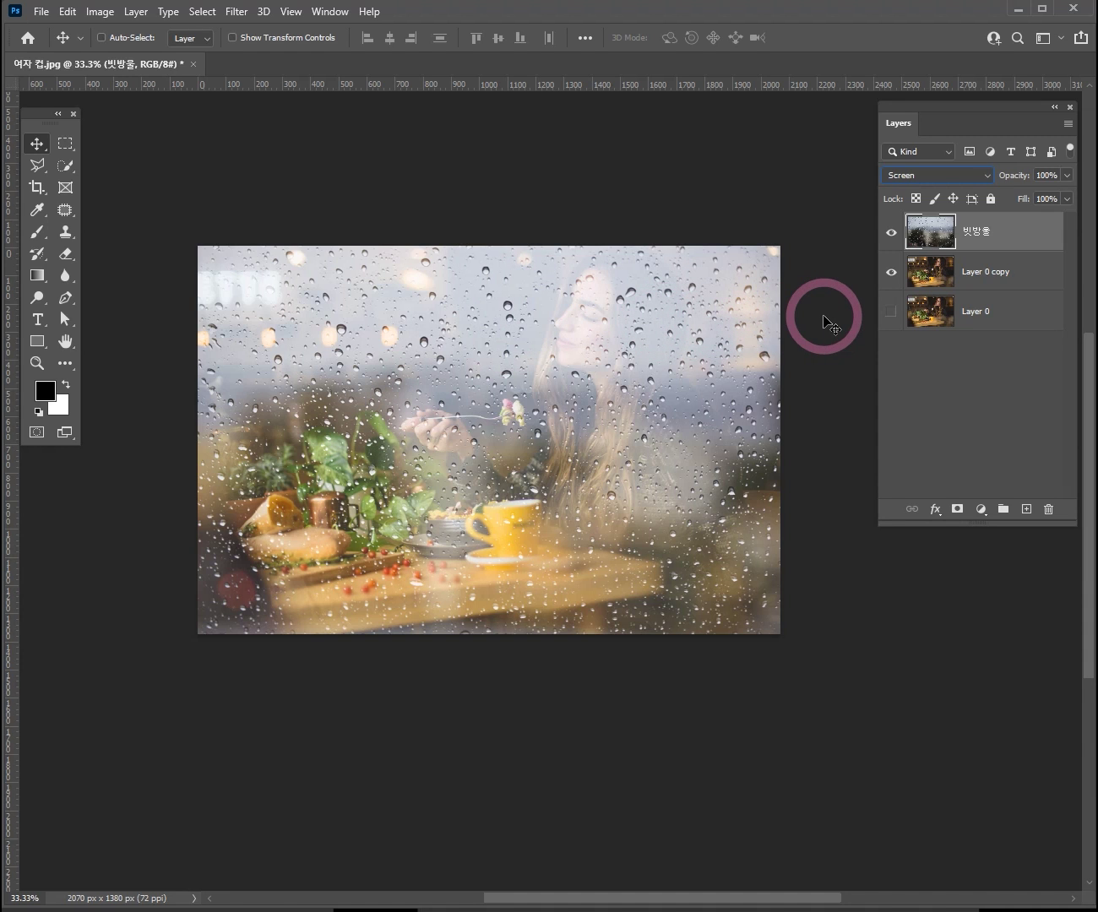
Return the 빗방울 layer to Normal for comparison and reapply the Screen blend mode.
click(914, 178)
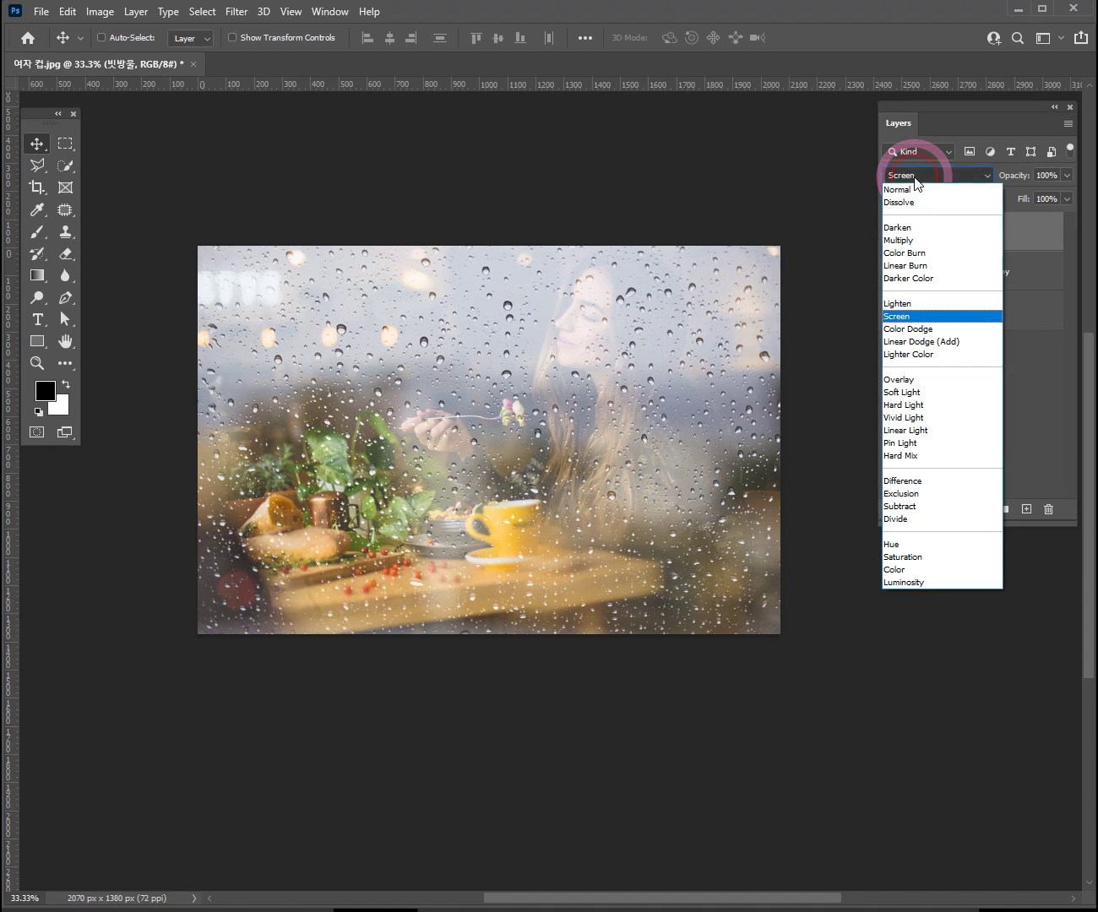
click(915, 189)
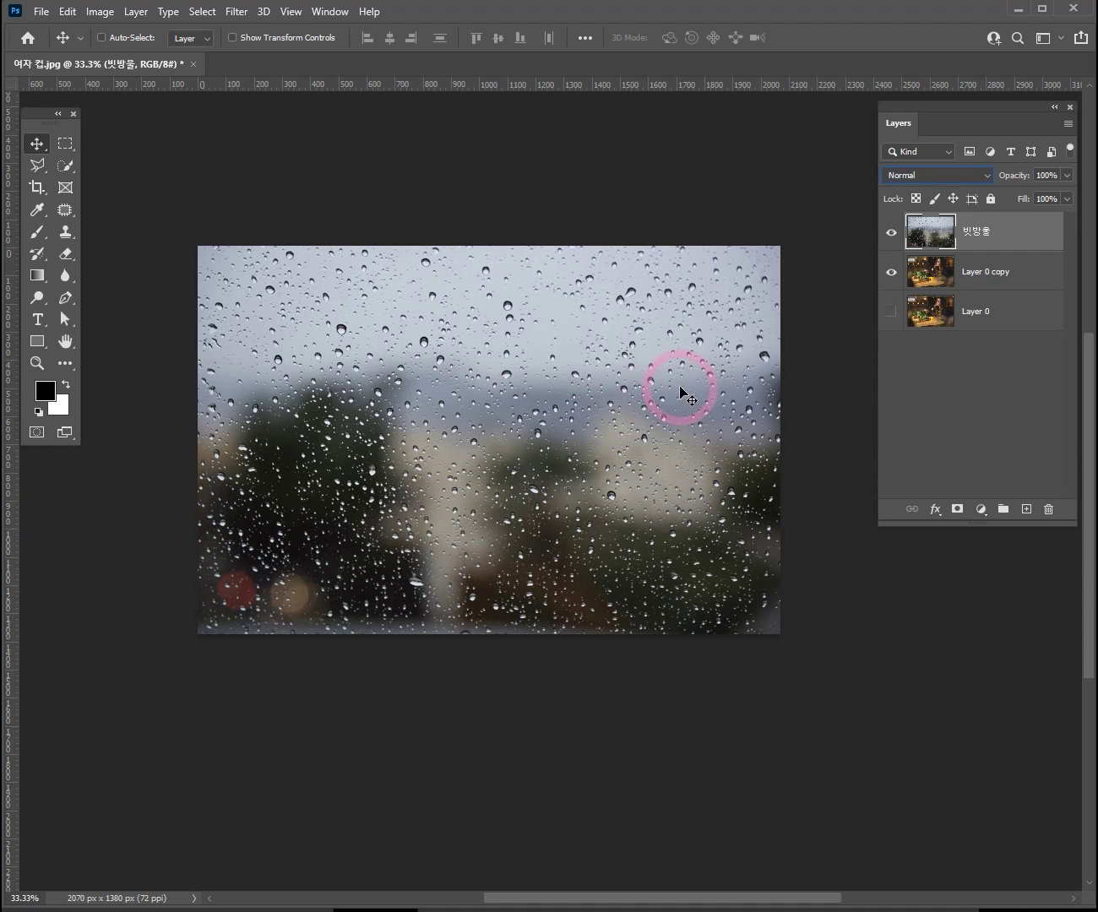
click(959, 179)
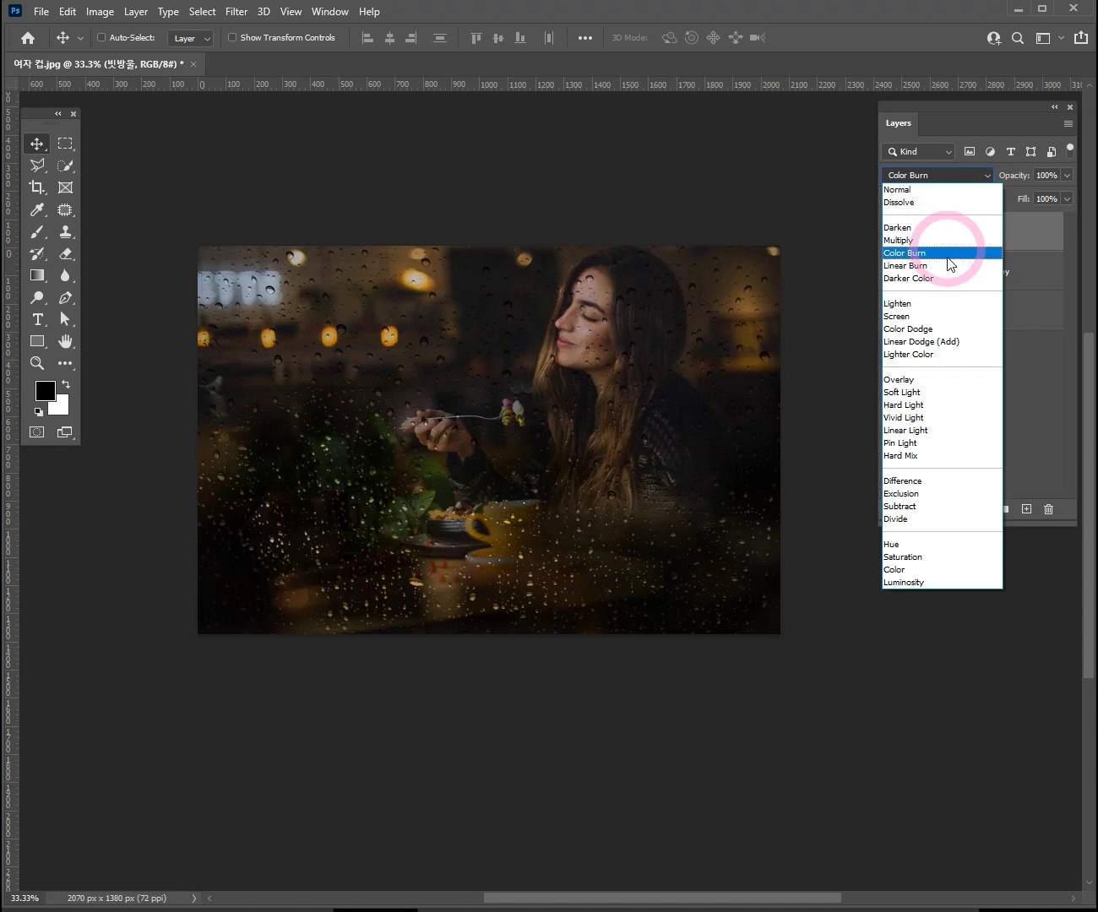
click(938, 316)
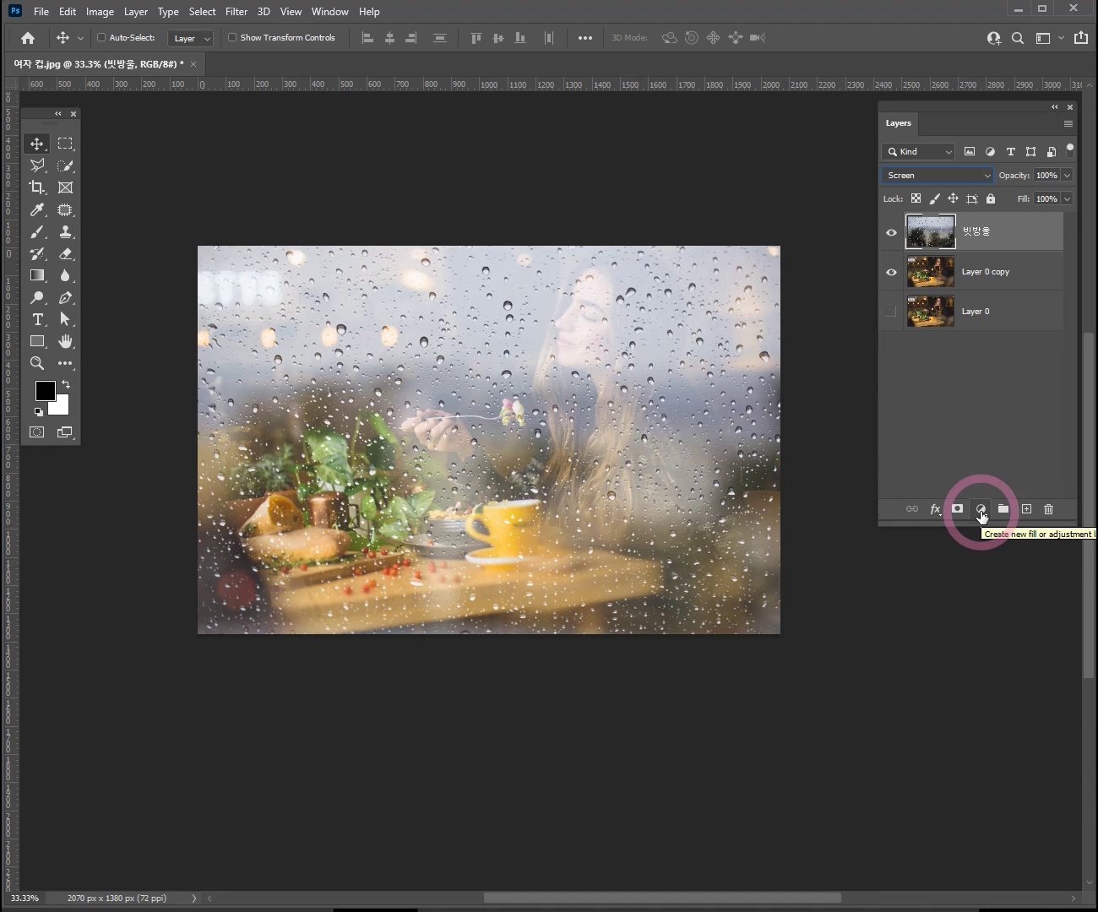
Add a Levels adjustment layer above the 빗방울 layer and clip it so it affects only that layer.
click(981, 510)
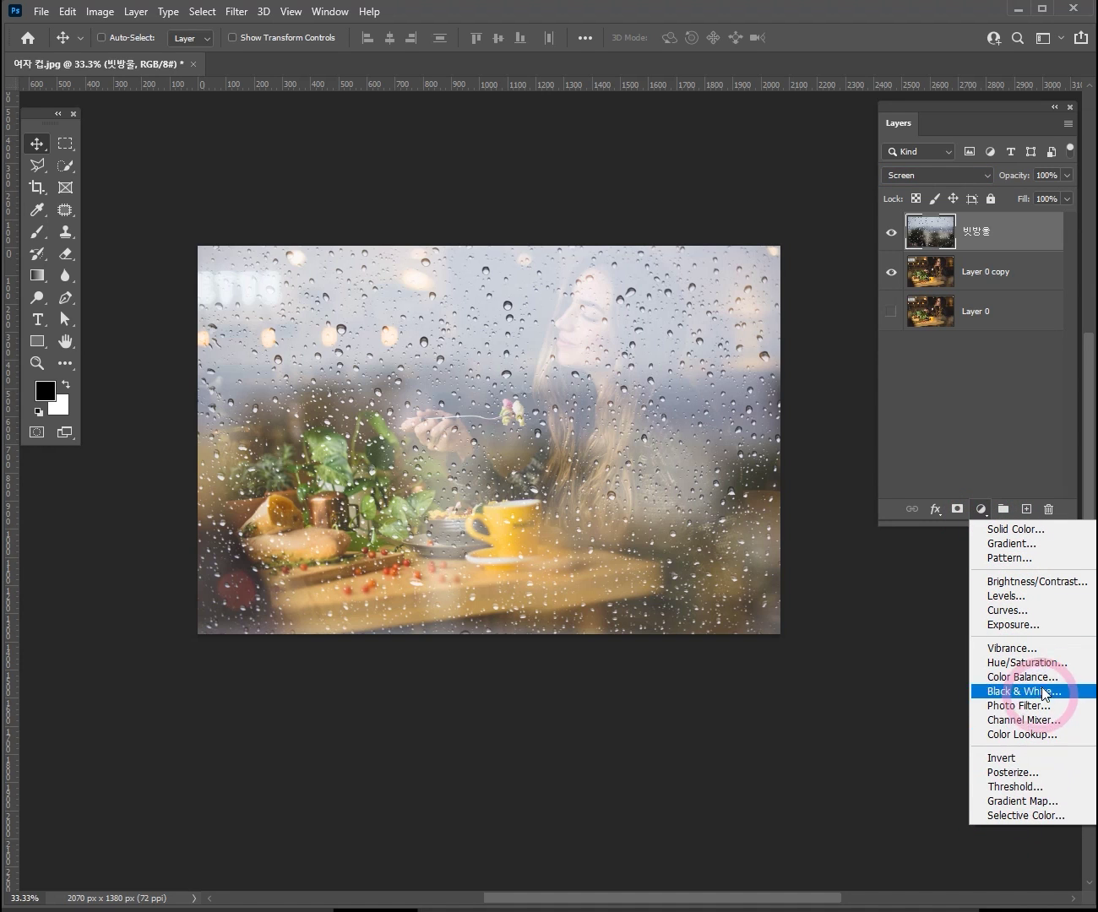
click(1014, 598)
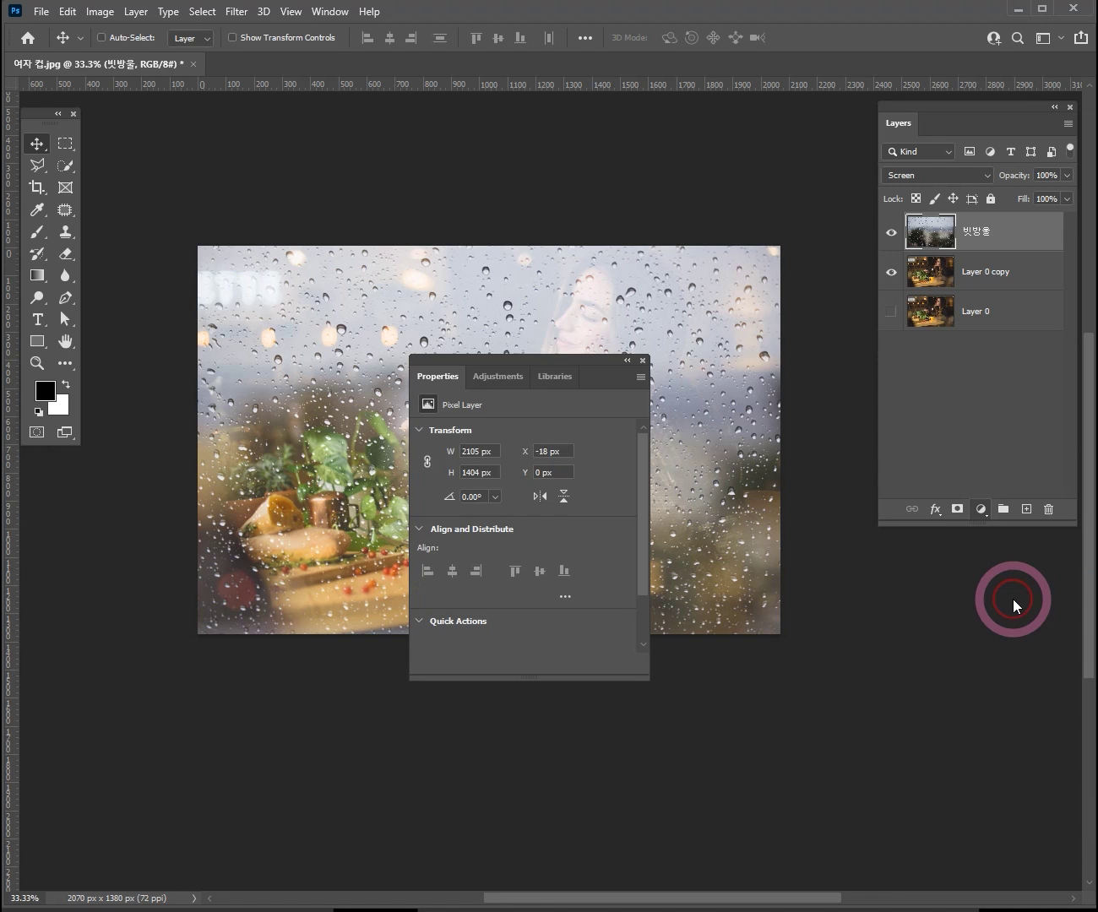
drag(543, 366, 935, 406)
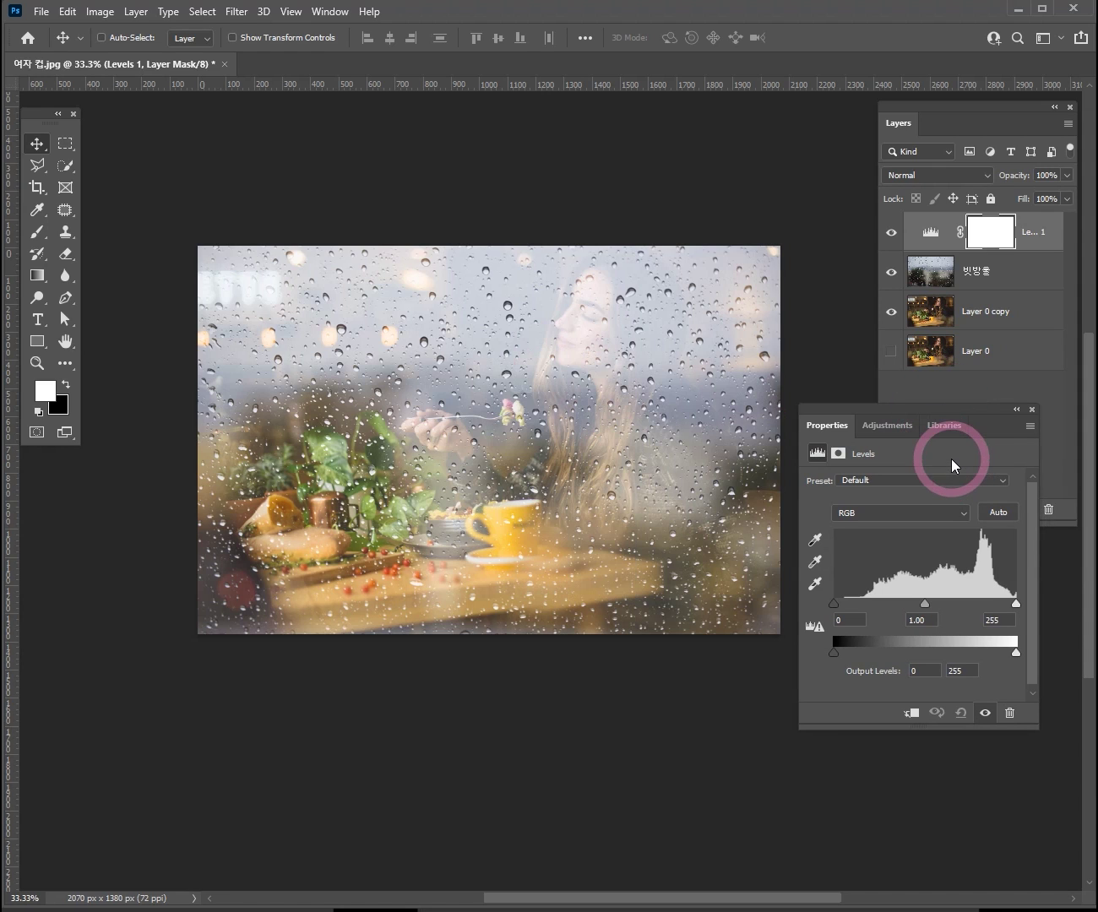
click(914, 716)
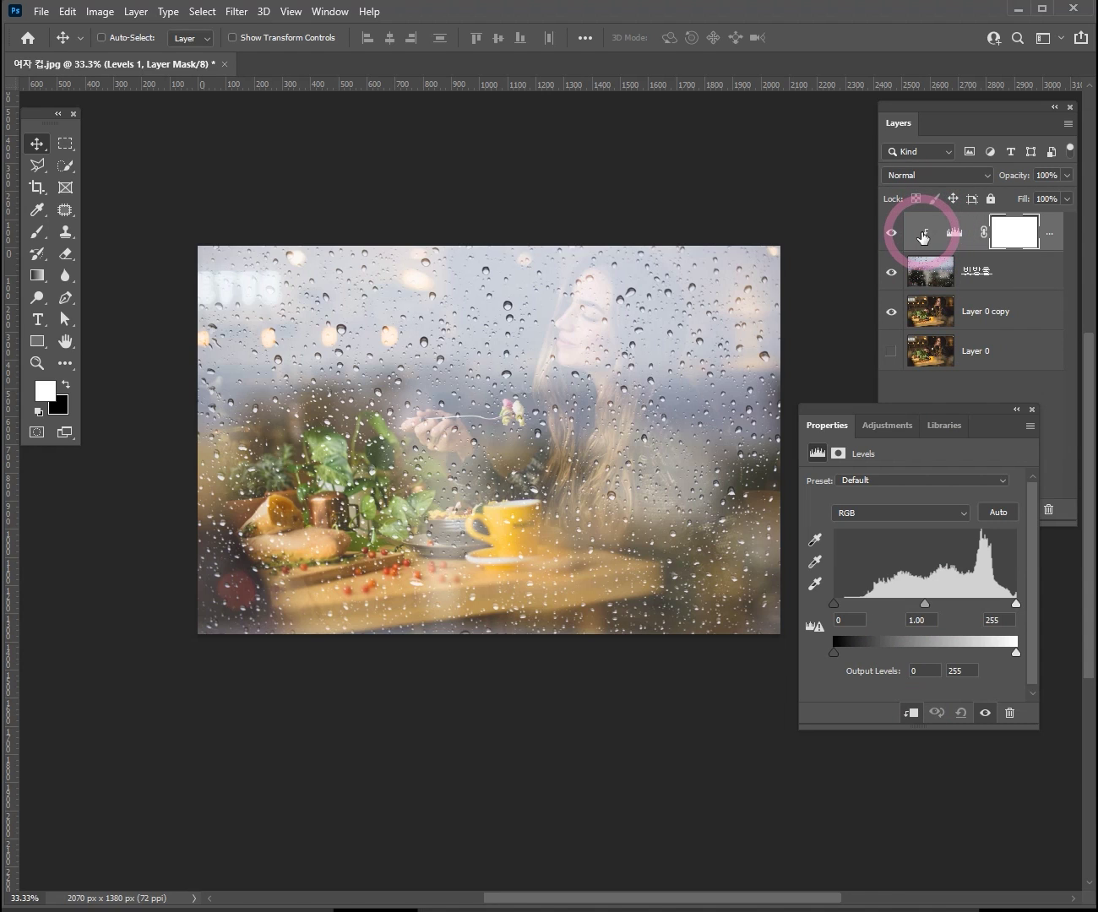
click(910, 715)
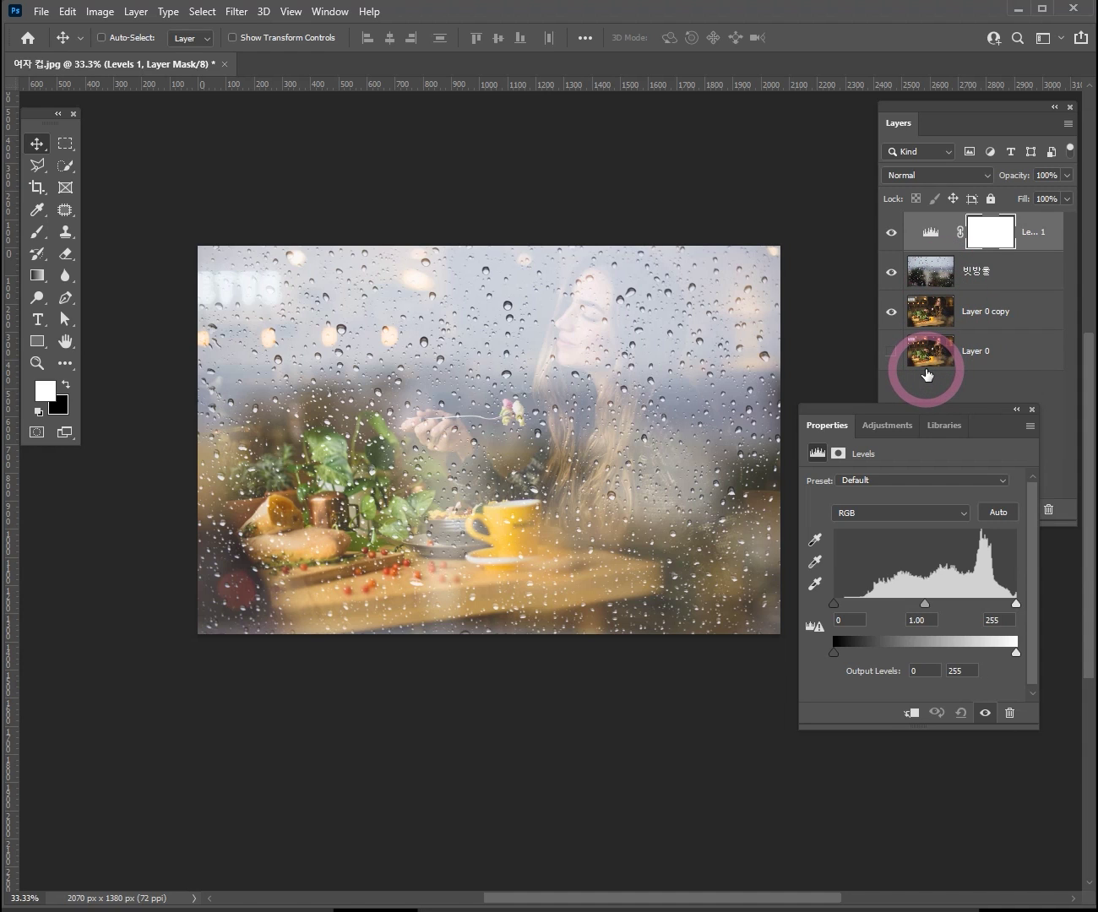
click(911, 712)
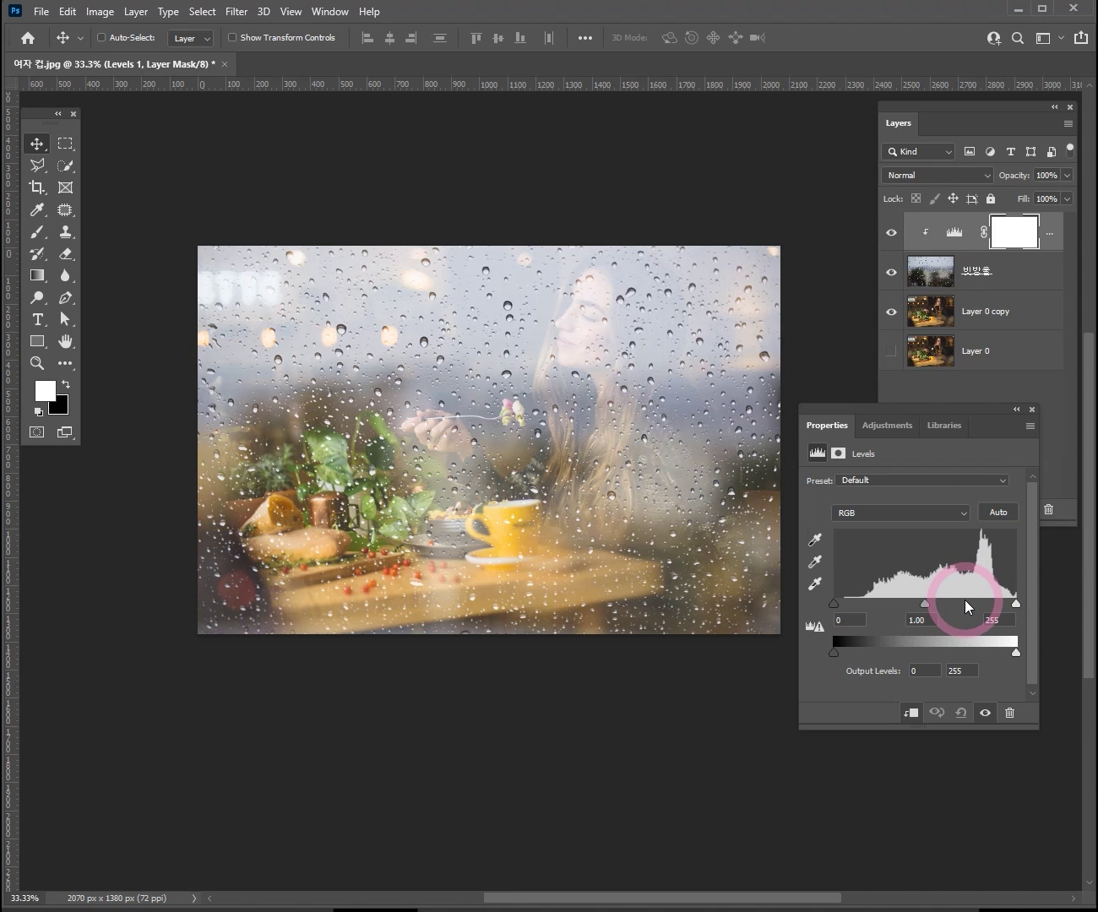
click(911, 714)
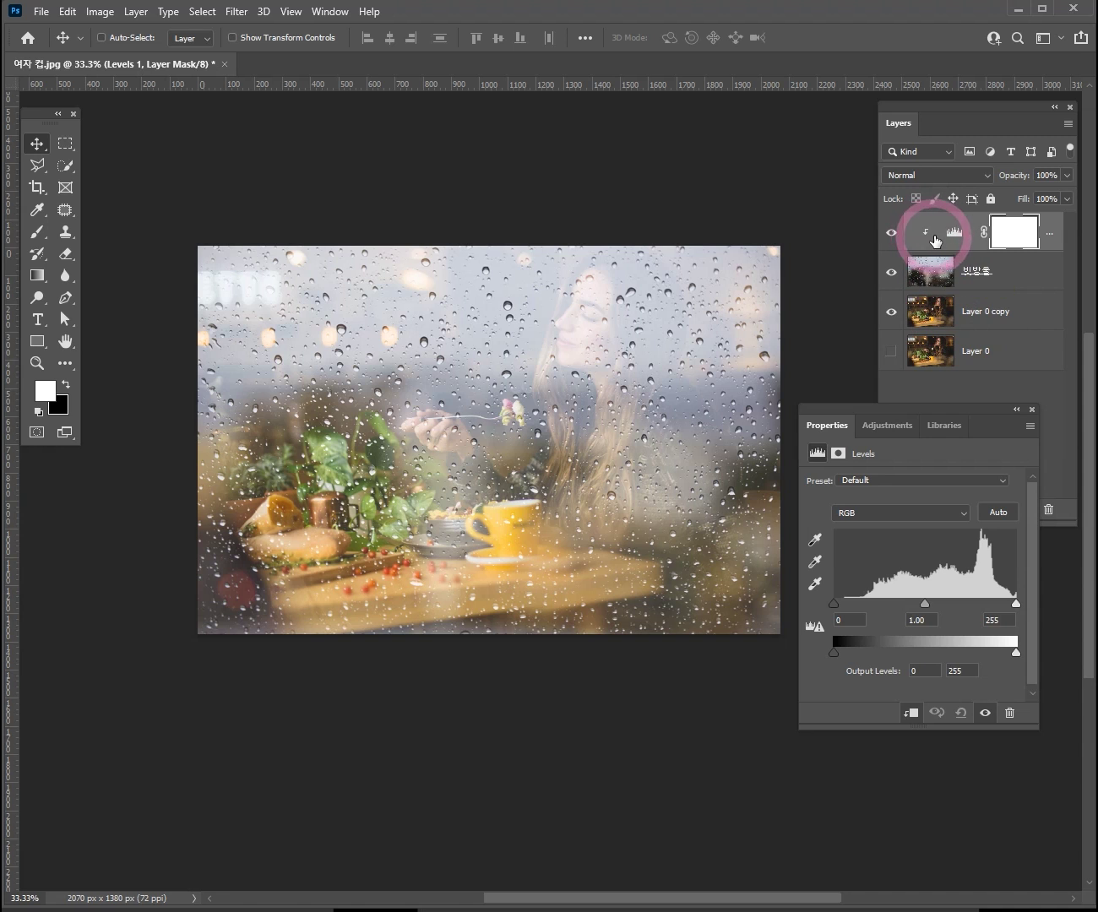
Try black input levels of 70 and 227 on the clipped Levels adjustment and return the value to 0.
mouse_move(1016, 603)
mouse_down()
mouse_move(940, 603)
mouse_move(1015, 603)
mouse_up()
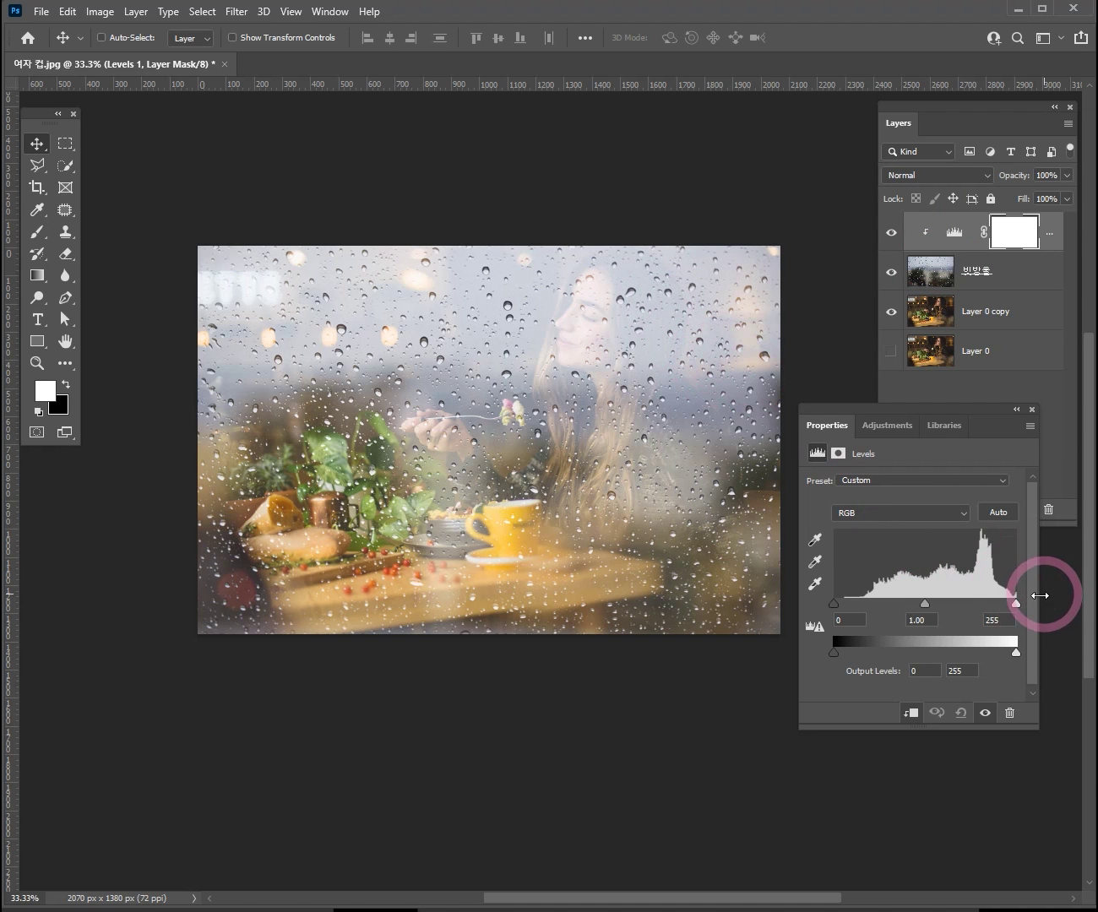
mouse_move(1015, 604)
mouse_down()
mouse_move(962, 602)
mouse_move(1023, 597)
mouse_up()
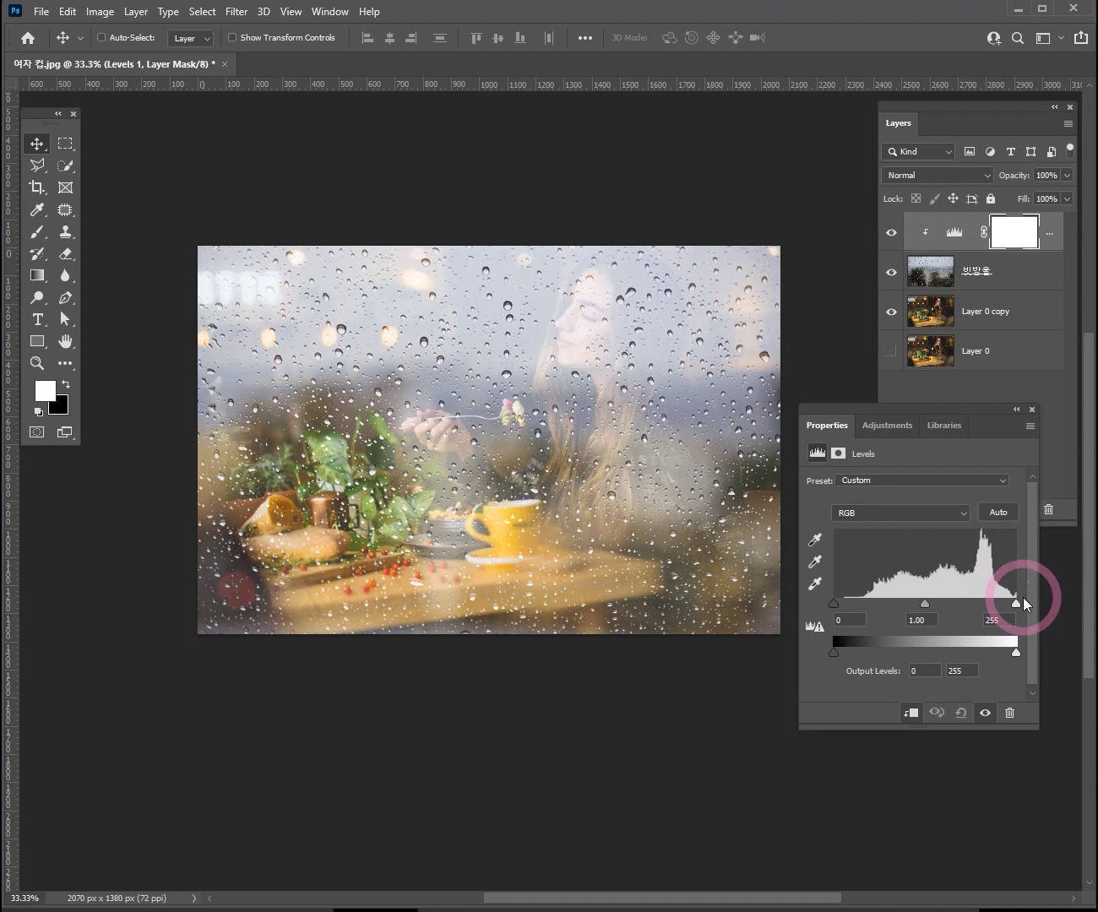
drag(834, 605, 885, 599)
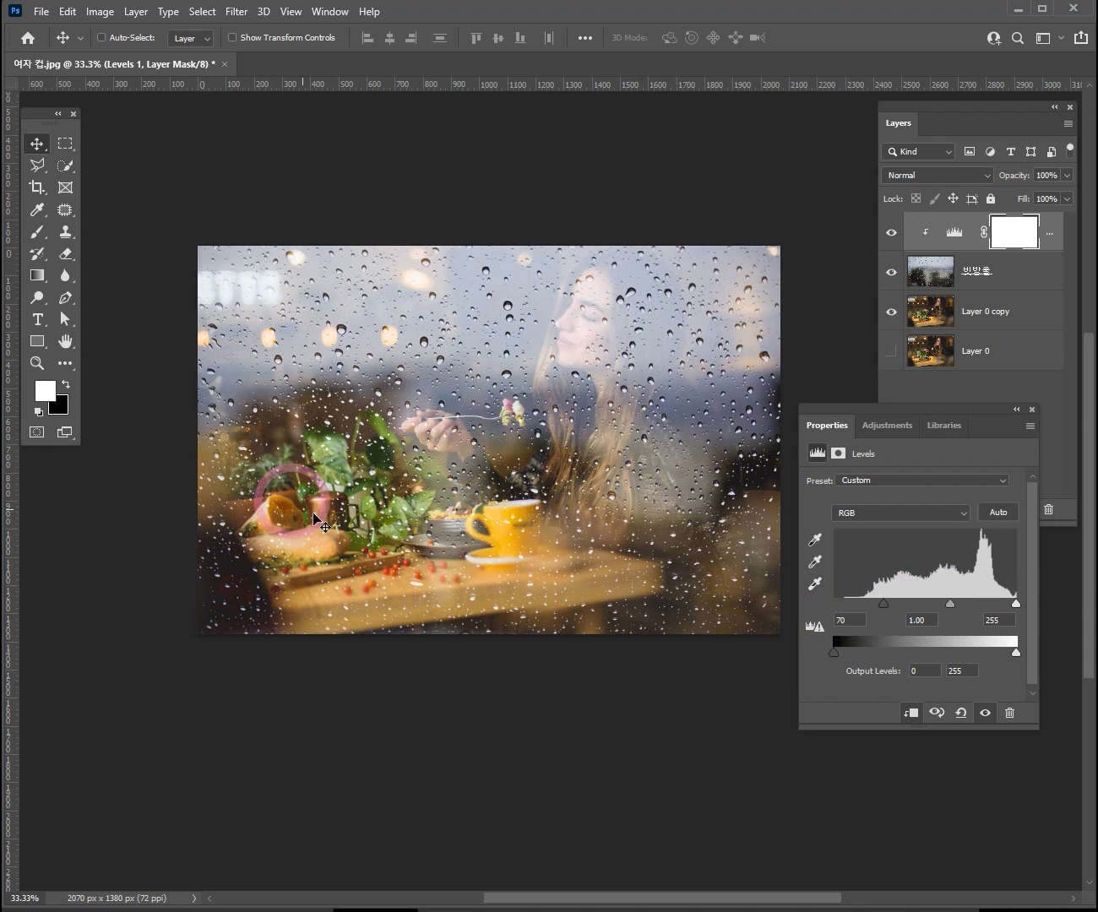
drag(884, 601, 998, 605)
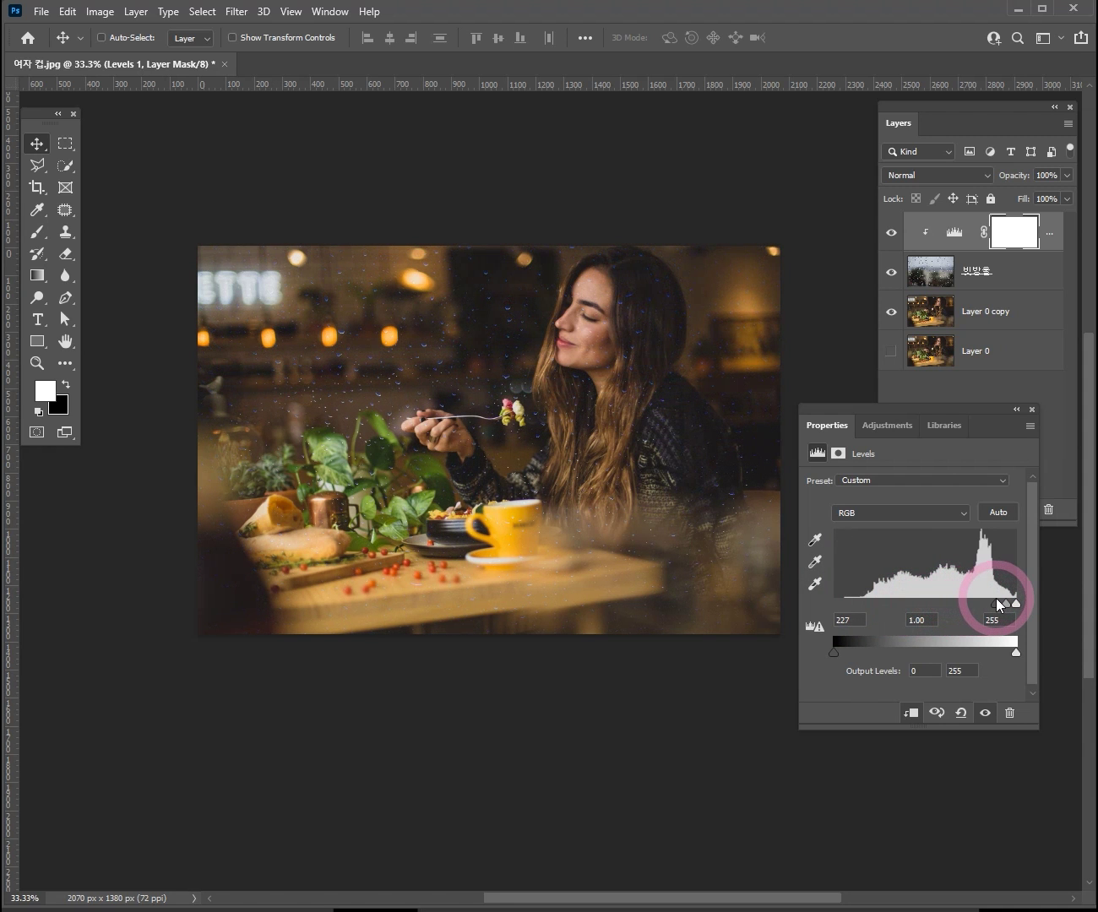
drag(1002, 598, 828, 608)
Set the clipped Levels adjustment's midtone input to 0.97 and its white output level to 241.
mouse_move(924, 603)
mouse_down()
mouse_move(913, 608)
mouse_move(973, 602)
mouse_move(885, 599)
mouse_move(930, 597)
mouse_up()
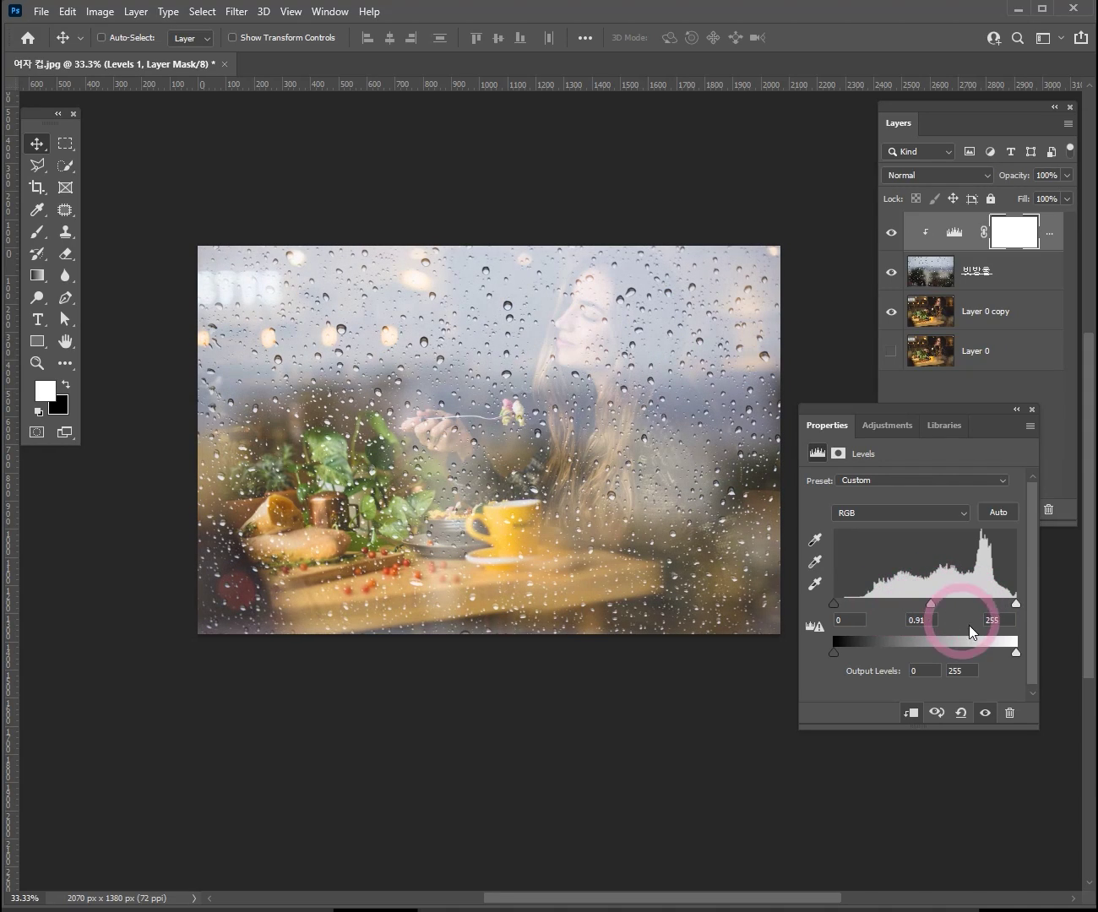
mouse_move(1011, 652)
mouse_down()
mouse_move(887, 650)
mouse_move(1044, 657)
mouse_move(998, 654)
mouse_up()
mouse_move(933, 605)
mouse_down()
mouse_move(958, 603)
mouse_move(898, 607)
mouse_move(926, 605)
mouse_up()
mouse_move(835, 652)
mouse_down()
mouse_move(955, 647)
mouse_move(832, 653)
mouse_up()
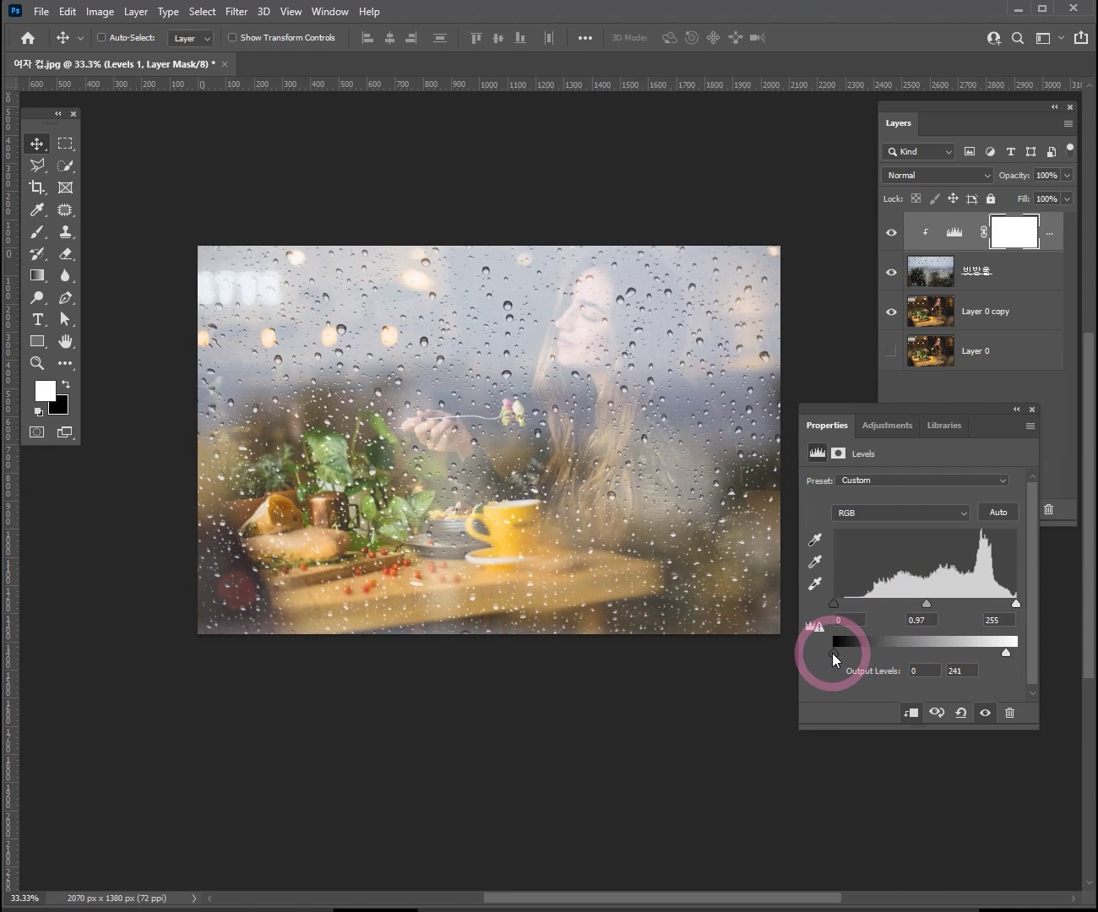
Set the clipped Levels adjustment's white output to 178, black input to 40 and midtone input to 0.32.
drag(1020, 654, 961, 653)
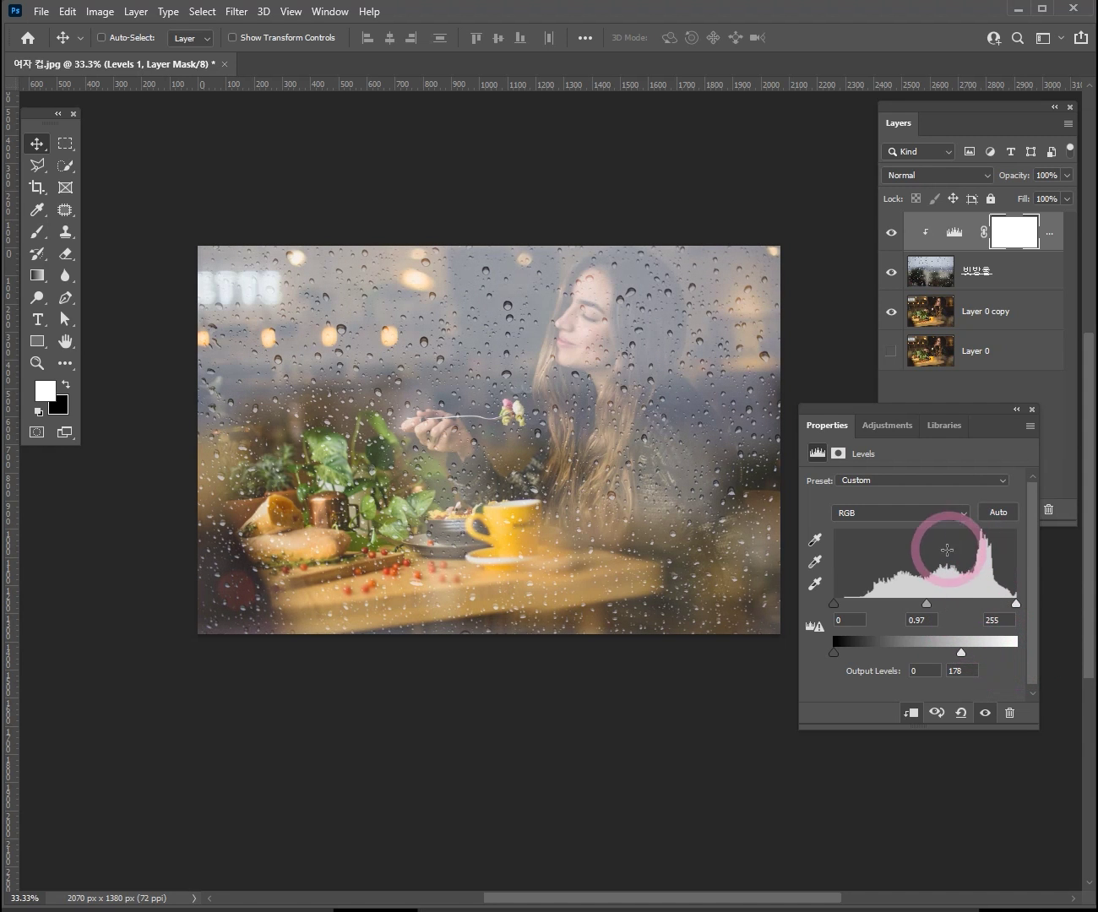
drag(835, 603, 876, 600)
mouse_move(948, 604)
mouse_down()
mouse_move(977, 605)
mouse_move(955, 622)
mouse_up()
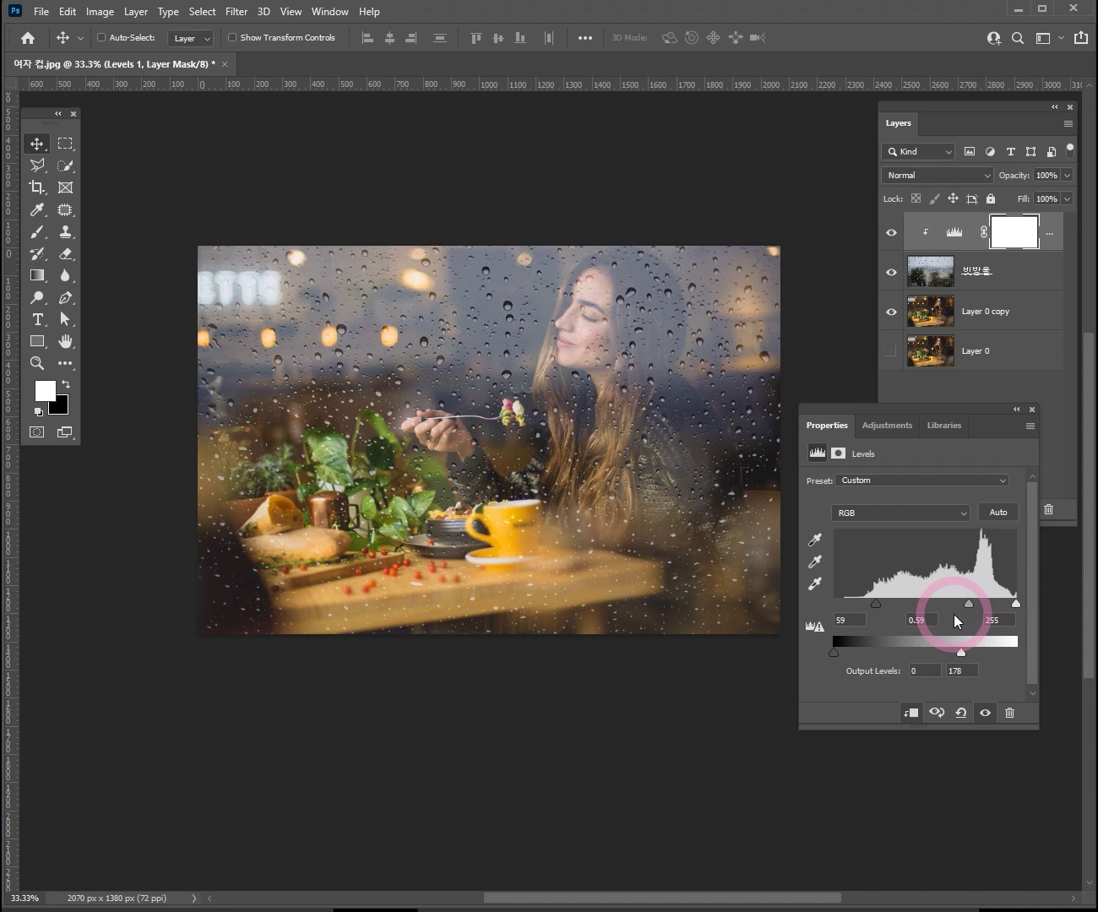
drag(880, 605, 861, 606)
mouse_move(965, 605)
mouse_down()
mouse_move(1042, 610)
mouse_move(1000, 600)
mouse_move(1001, 613)
mouse_move(984, 608)
mouse_up()
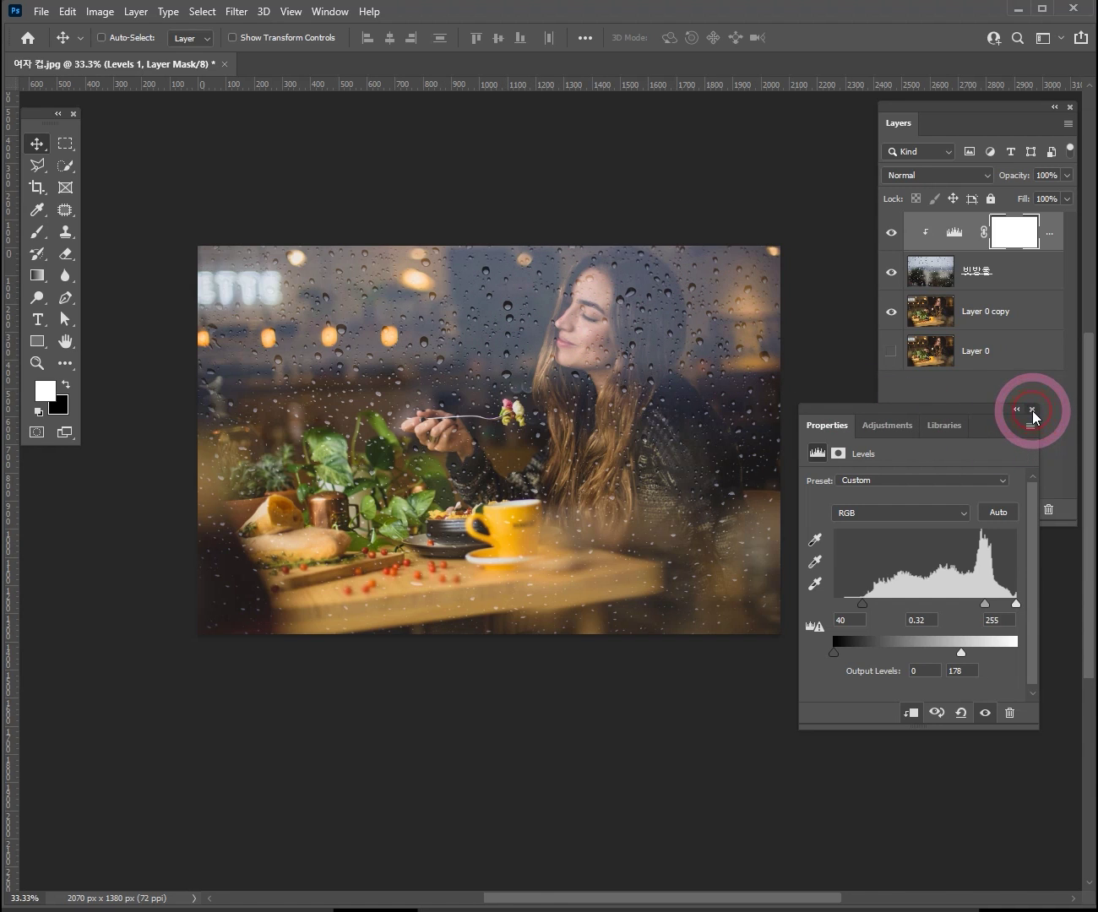
click(1032, 410)
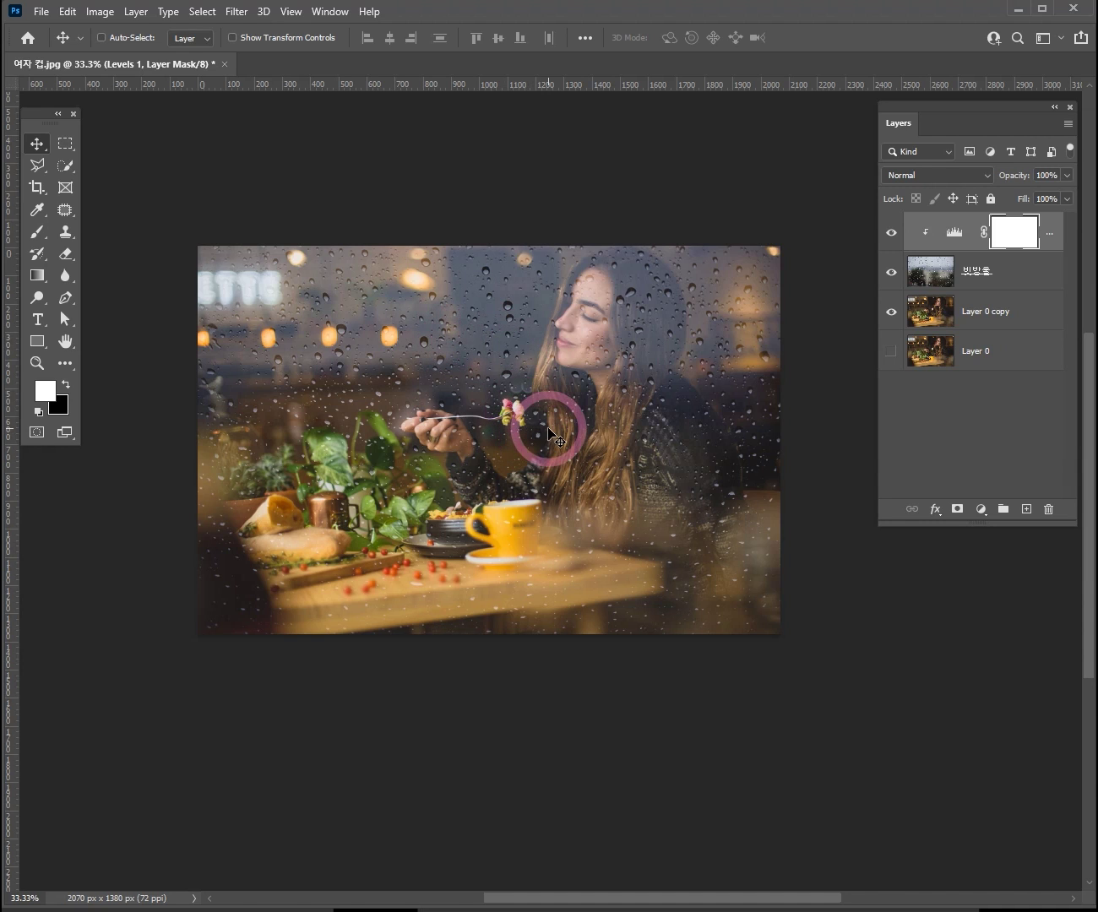
Duplicate the 빗방울 layer and move the copy above the Levels adjustment layer.
click(1045, 277)
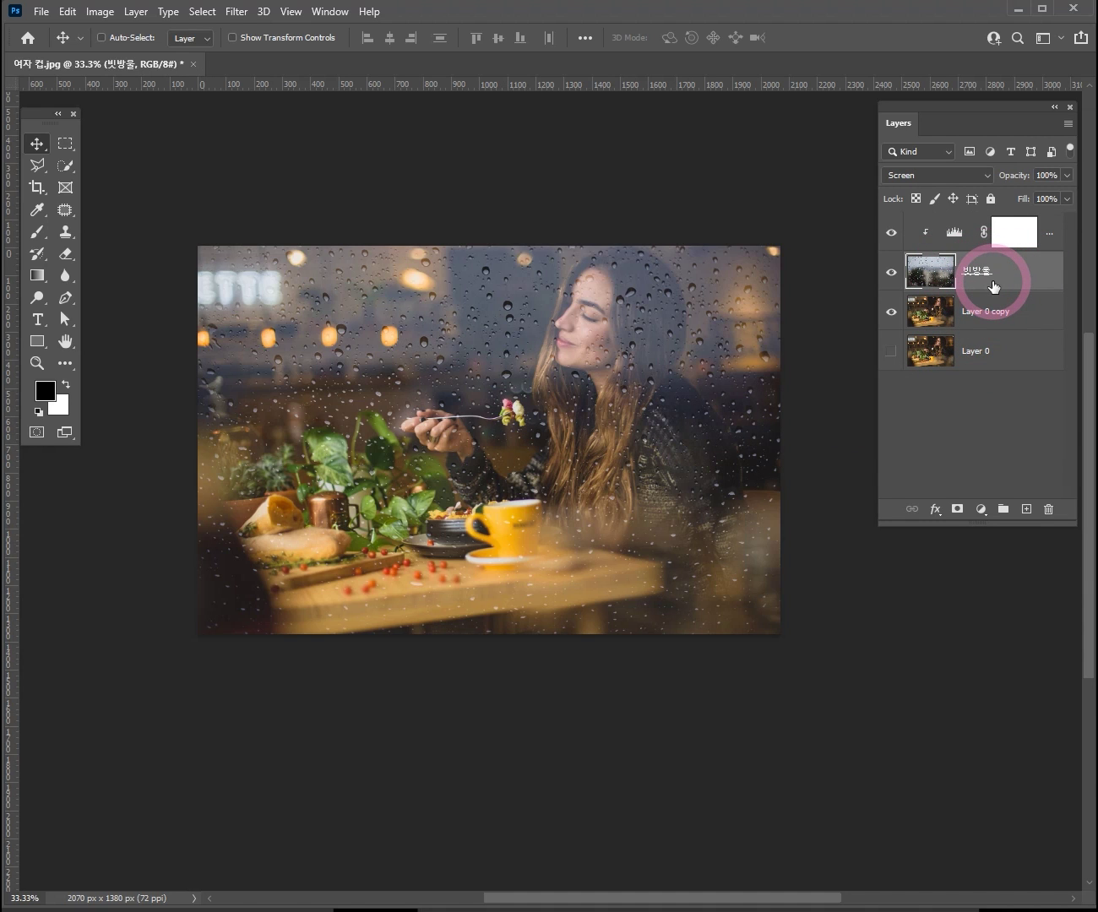
key(ctrl)
key(ctrl+j)
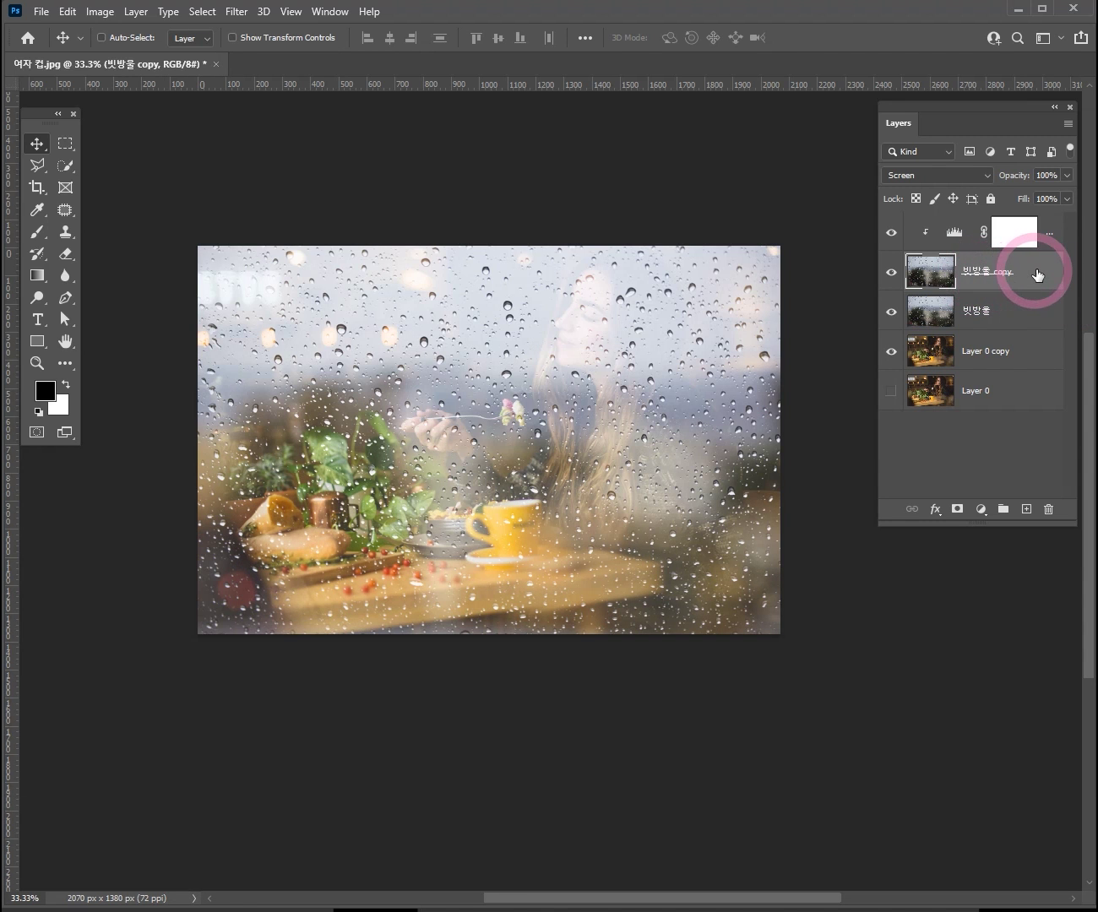
drag(1039, 274, 1041, 220)
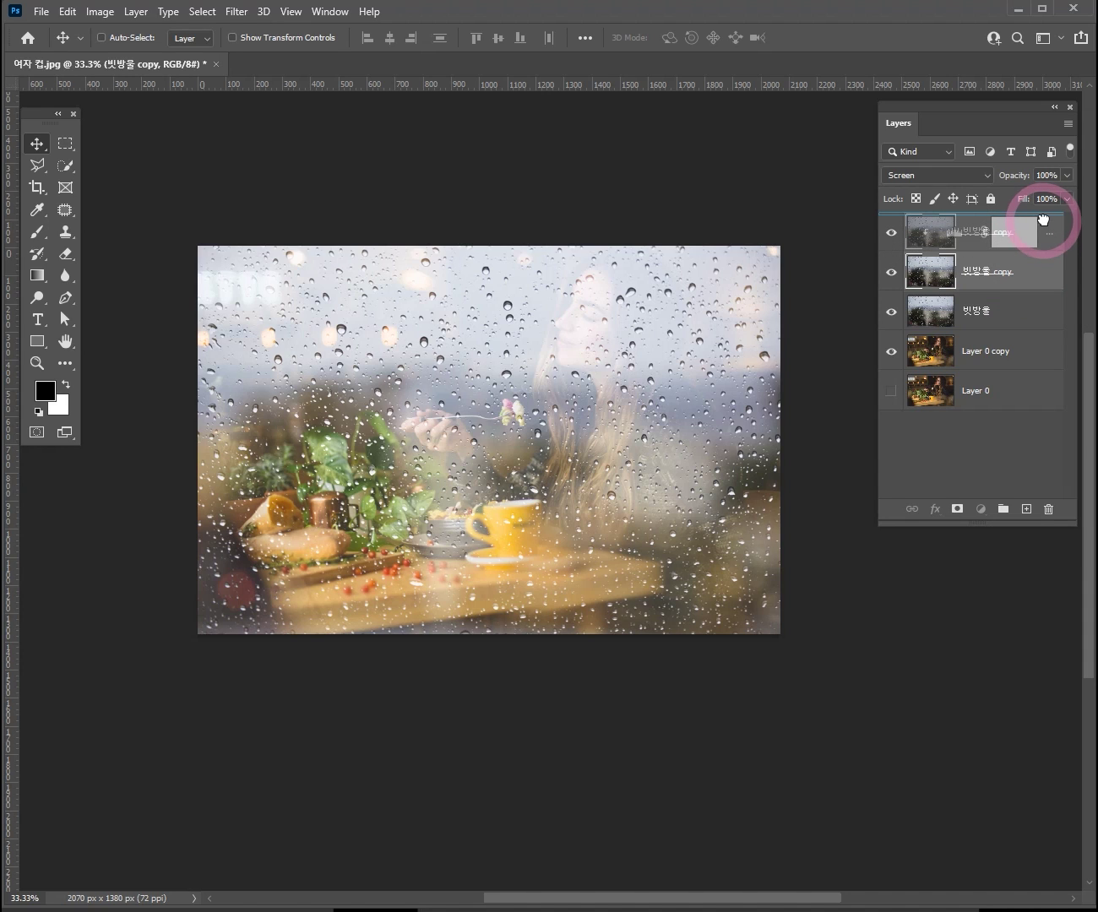
drag(1044, 219, 1047, 225)
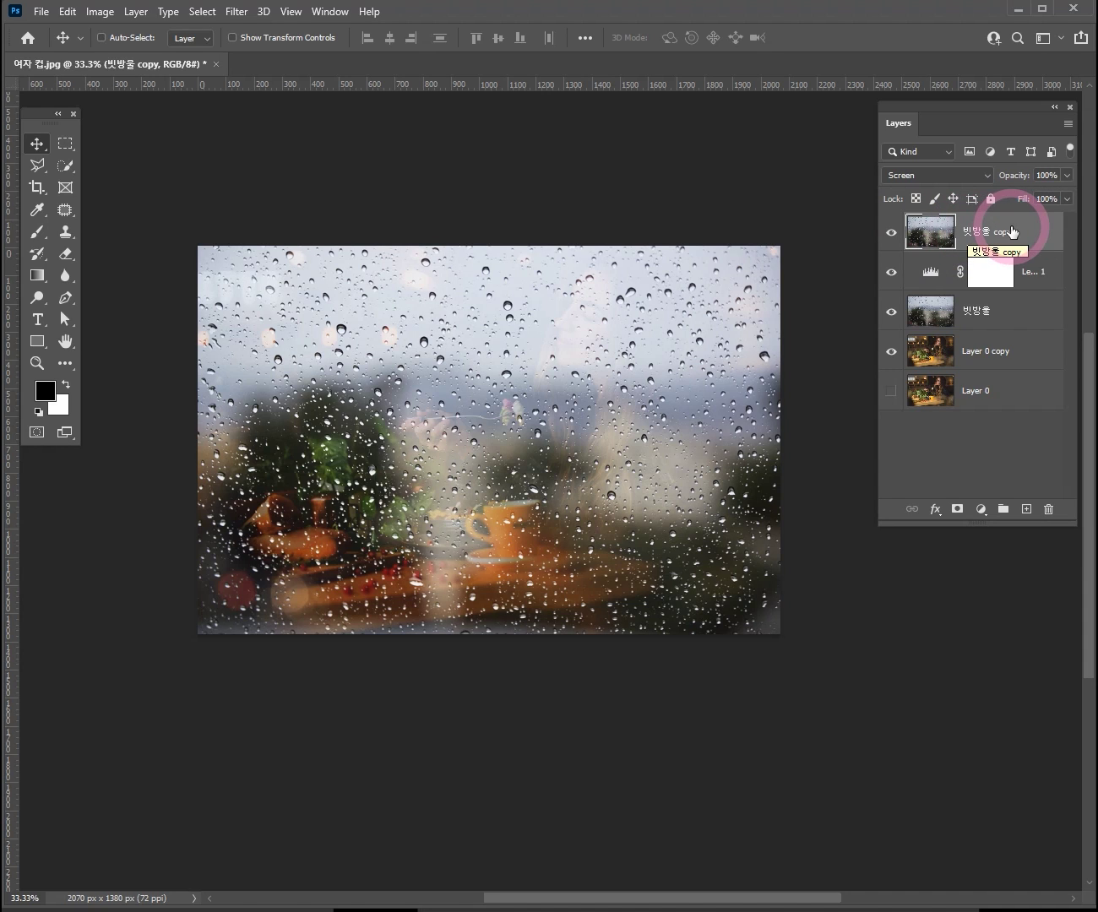
Set the 빗방울 copy layer's blend mode to Soft Light and lower its opacity to 15%.
click(979, 183)
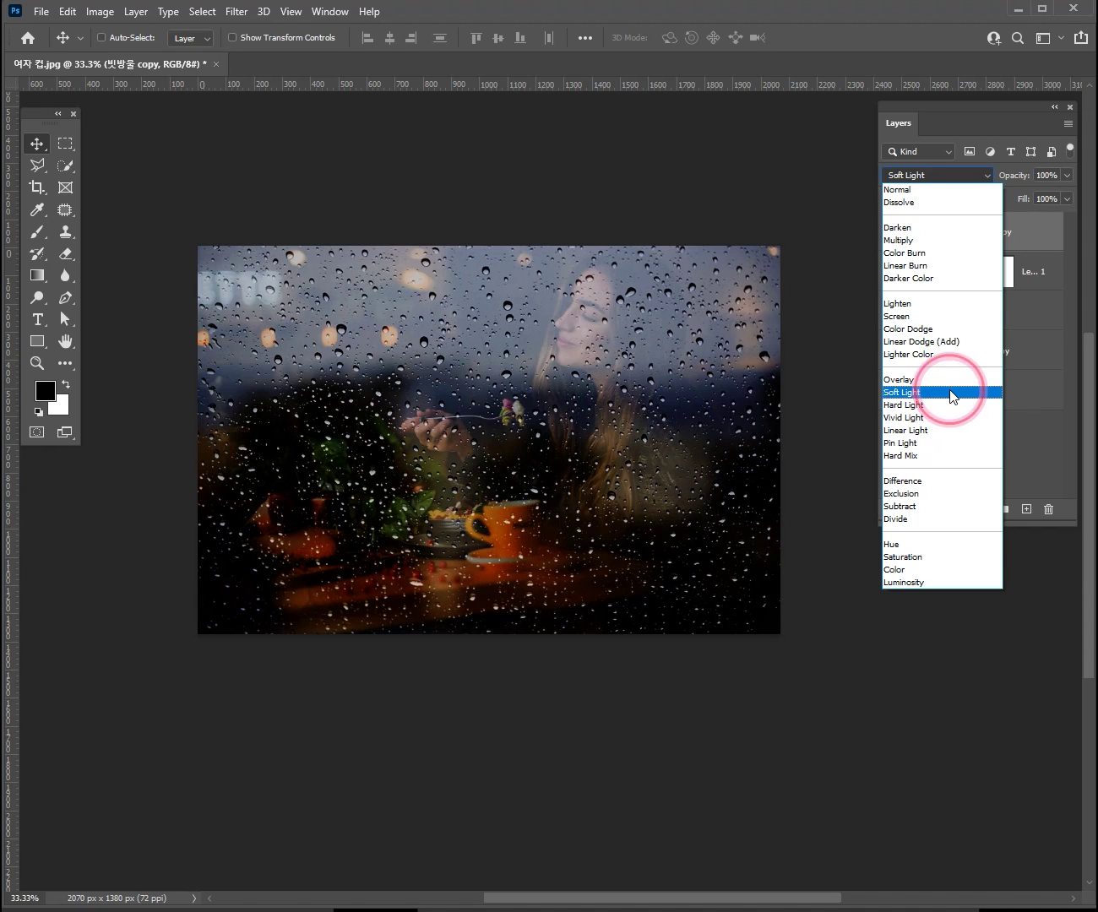
click(951, 393)
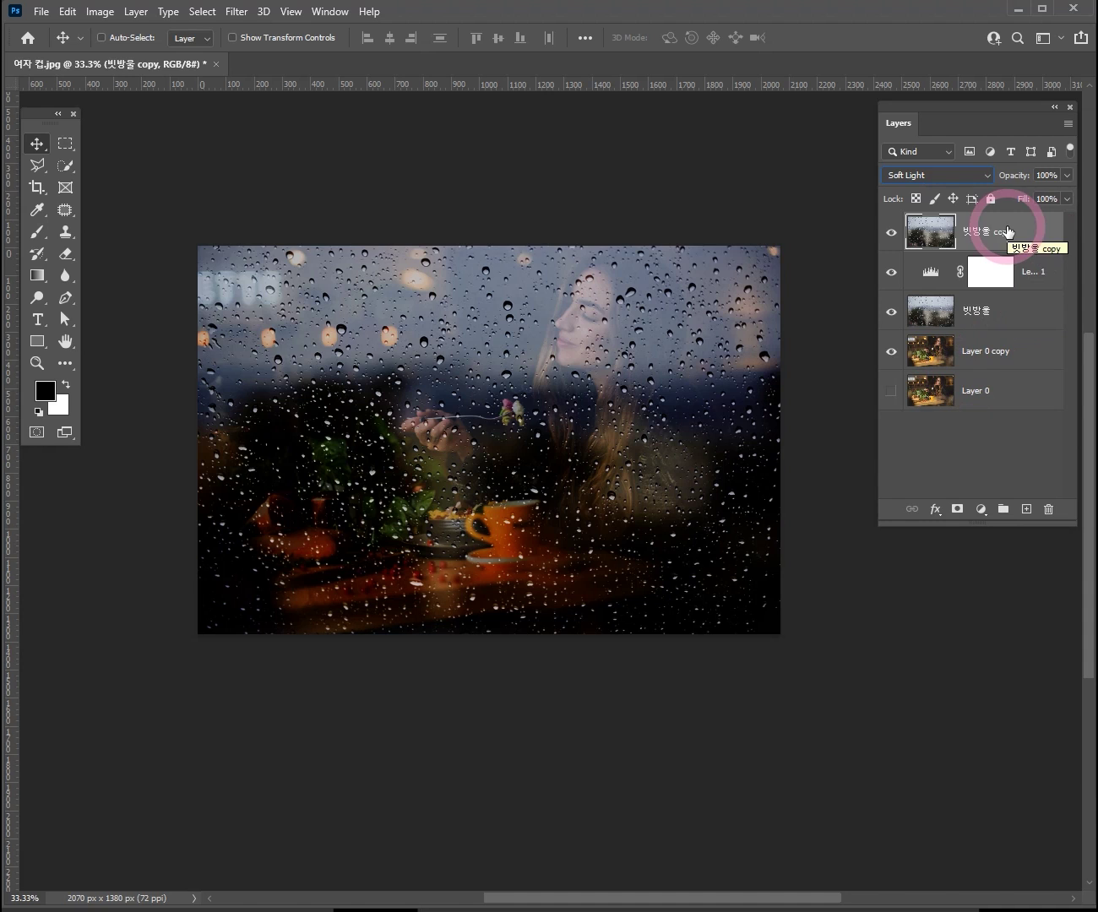
click(1066, 176)
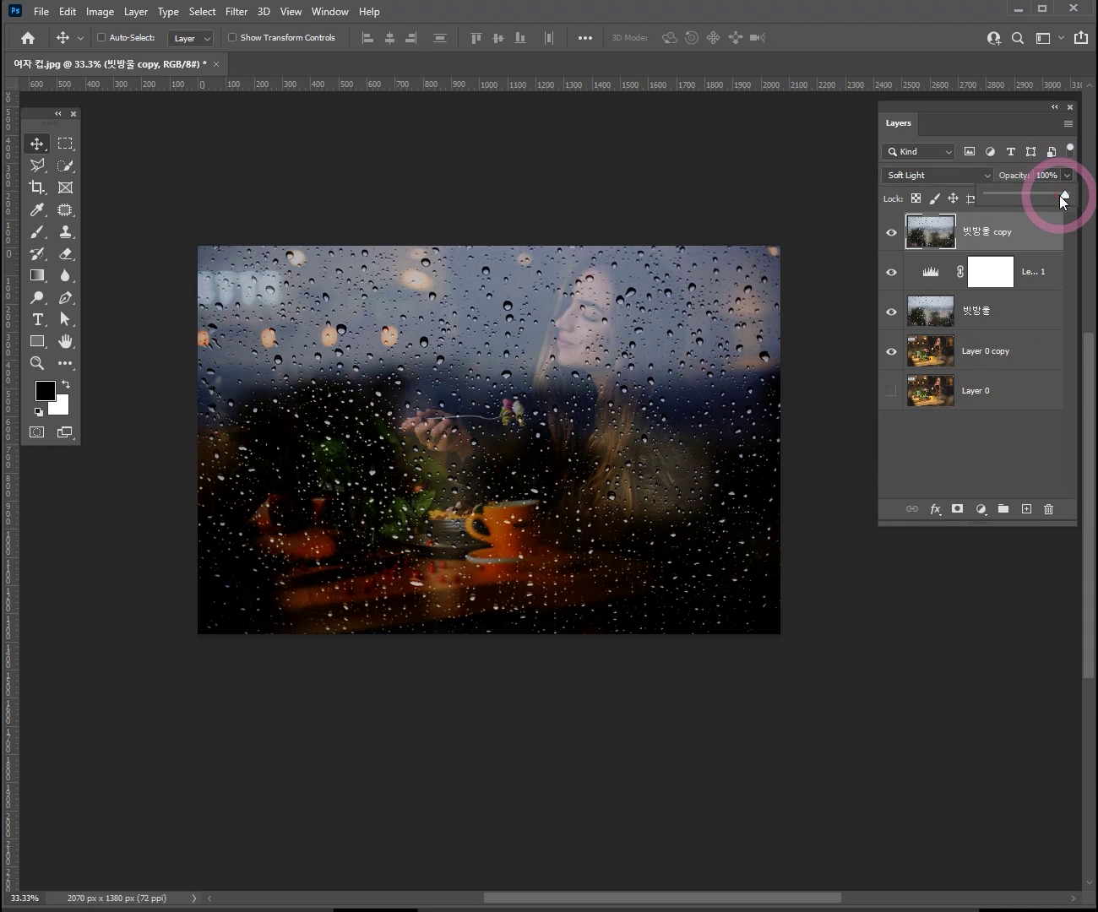
drag(1061, 198, 1002, 200)
click(733, 573)
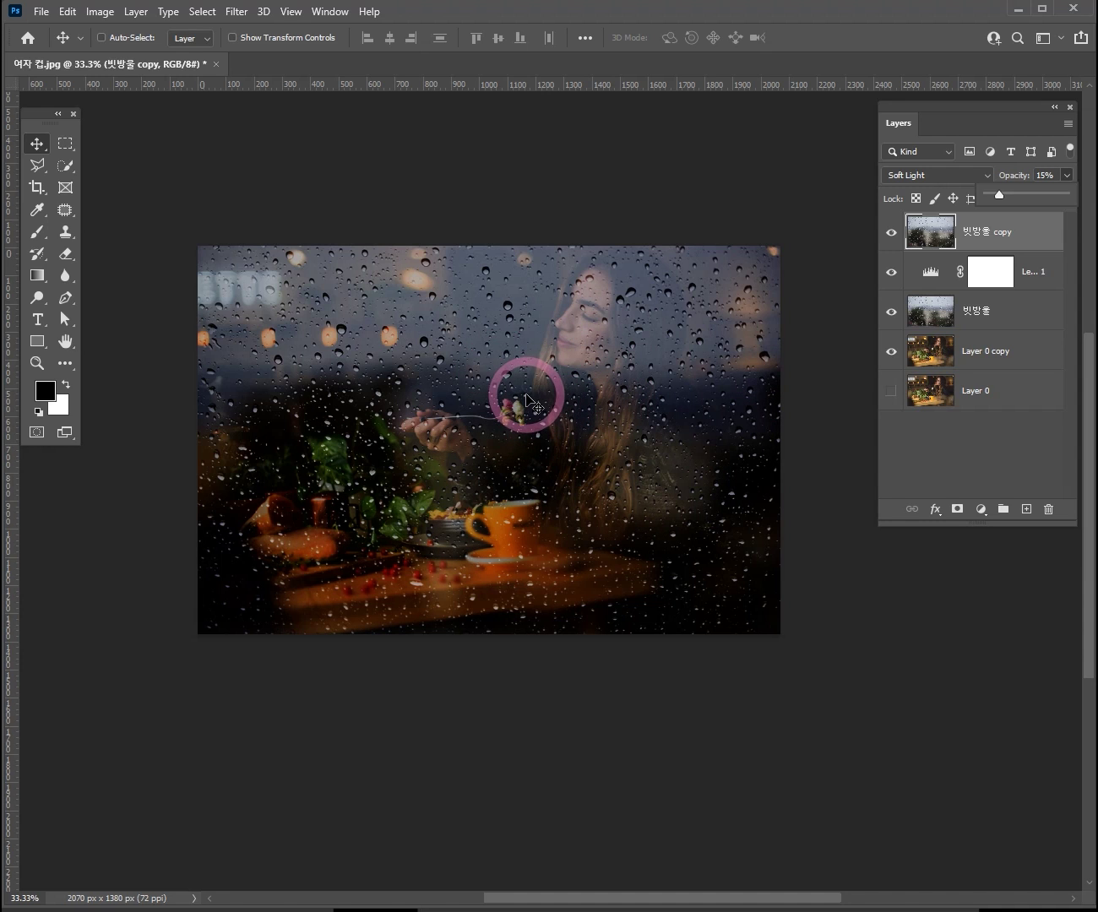
Hide the 빗방울 copy layer and clip the Levels adjustment to the original 빗방울 layer again.
click(894, 234)
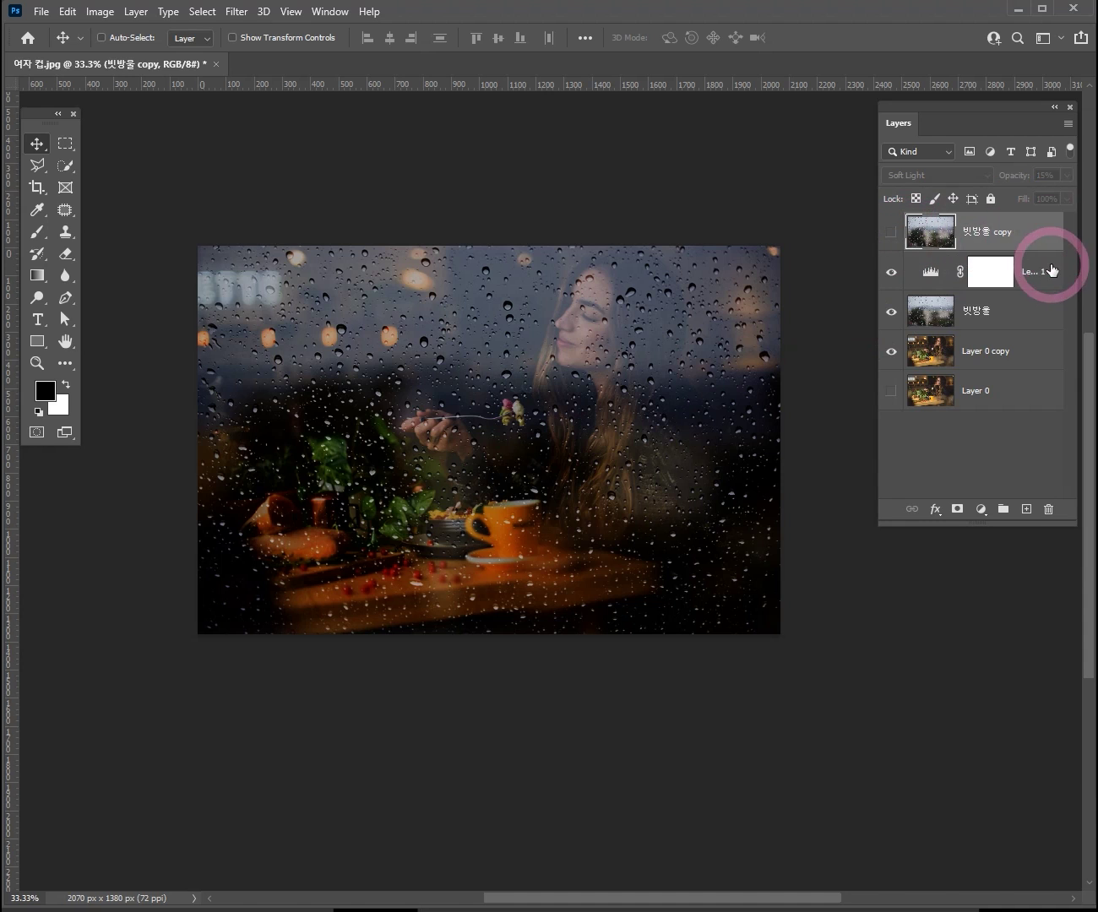
click(1026, 315)
drag(1015, 317, 934, 279)
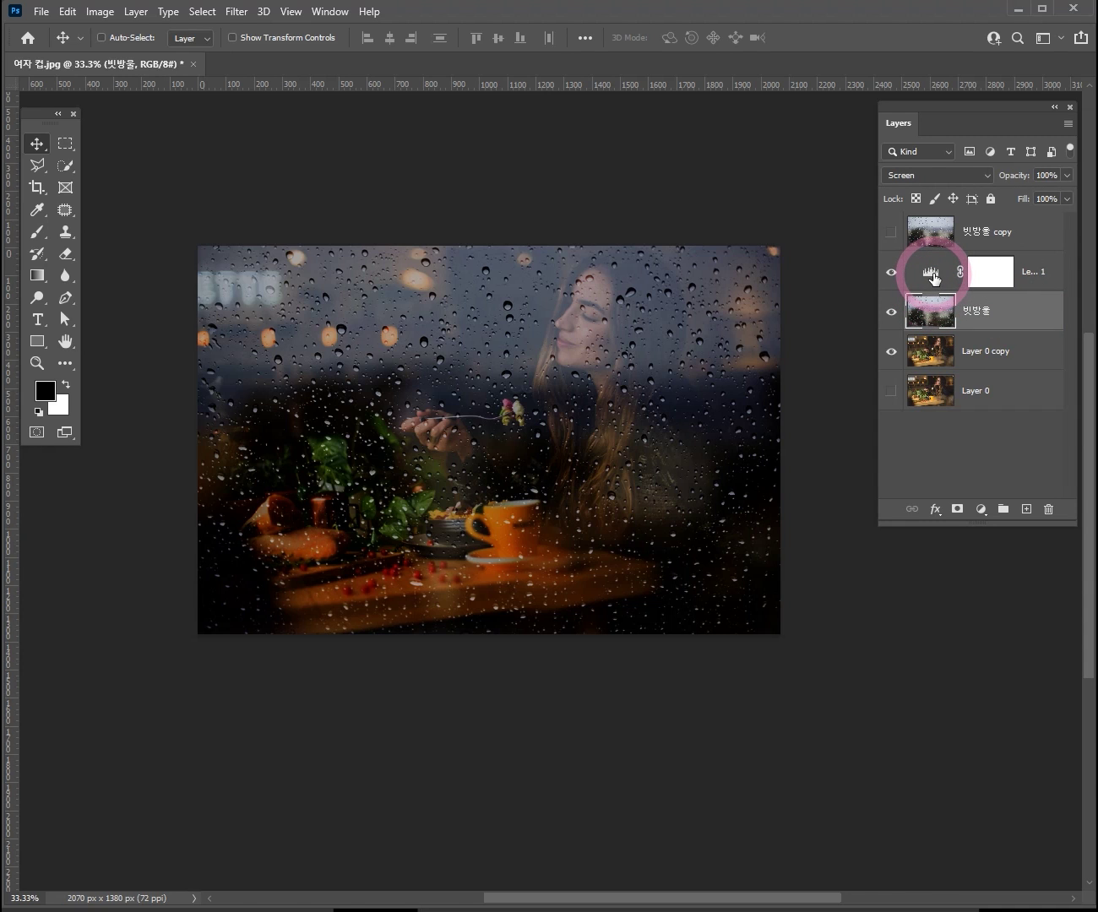
double_click(932, 273)
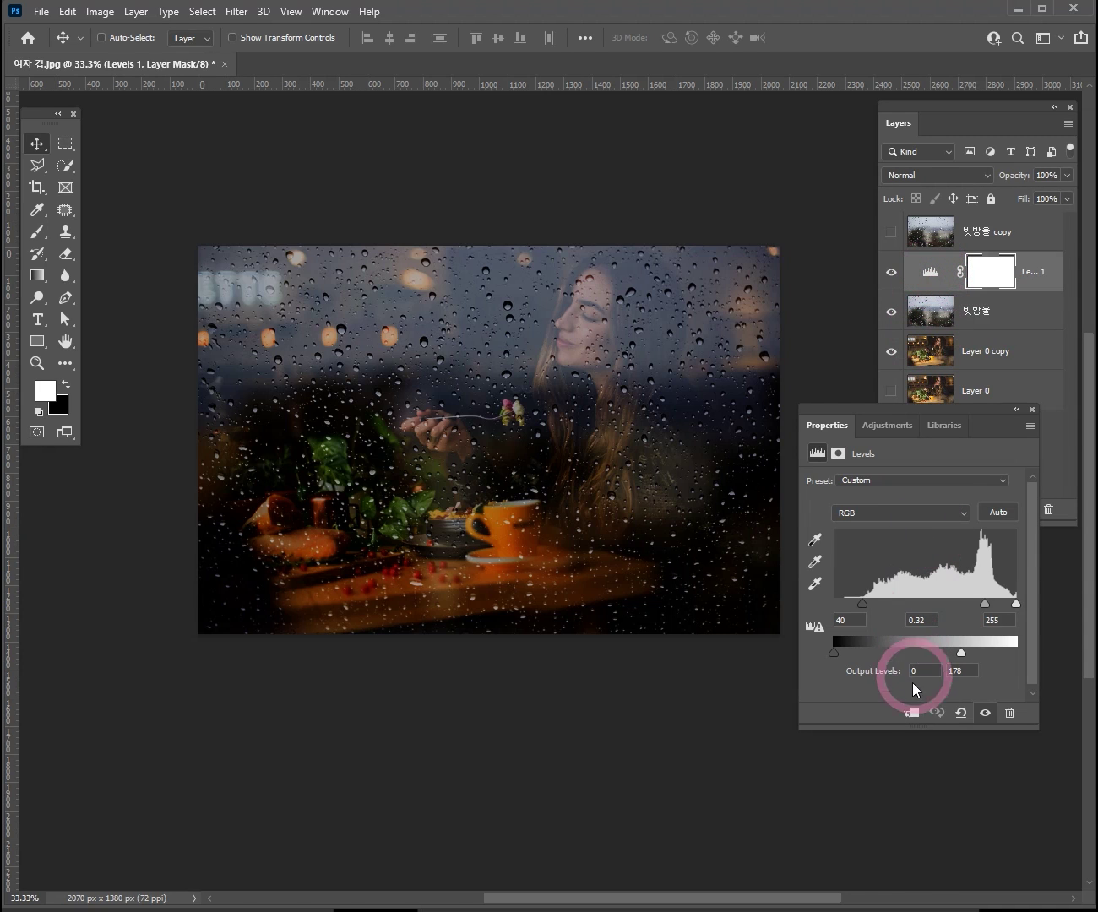
click(910, 714)
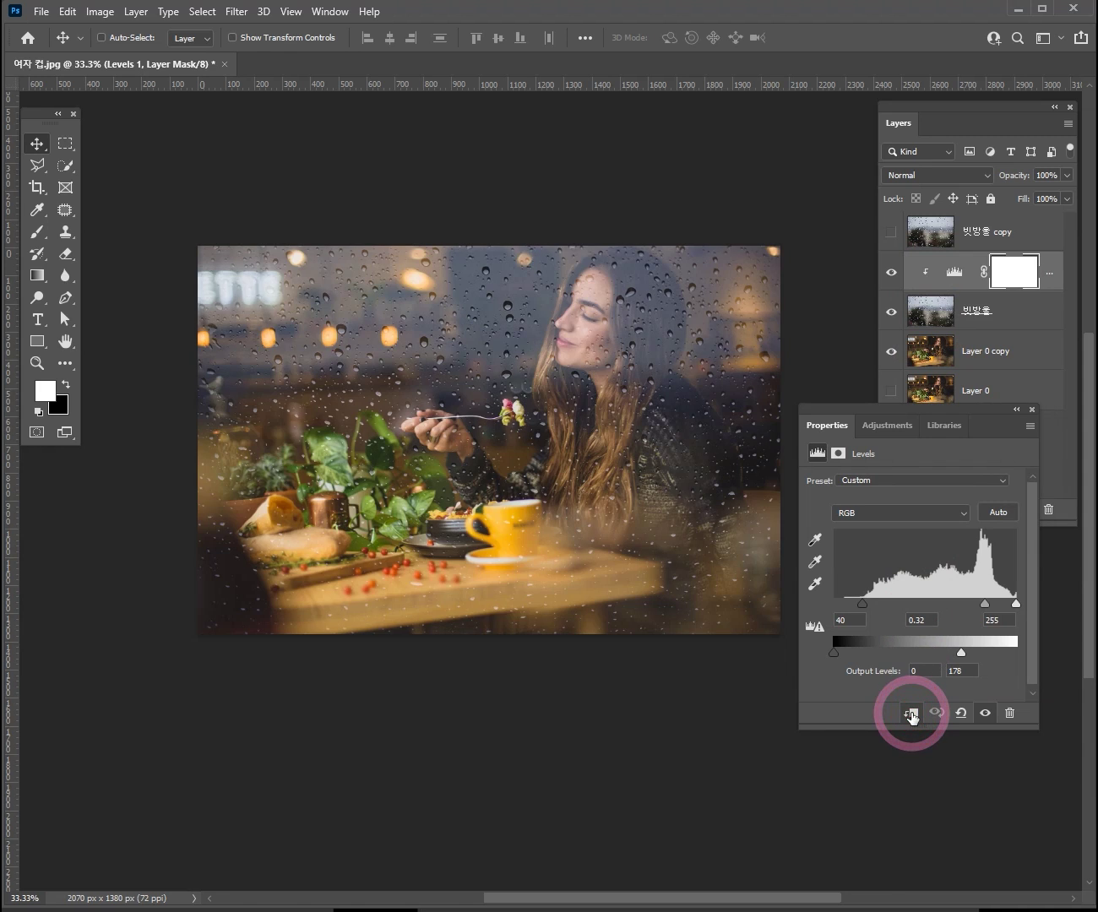
click(1032, 410)
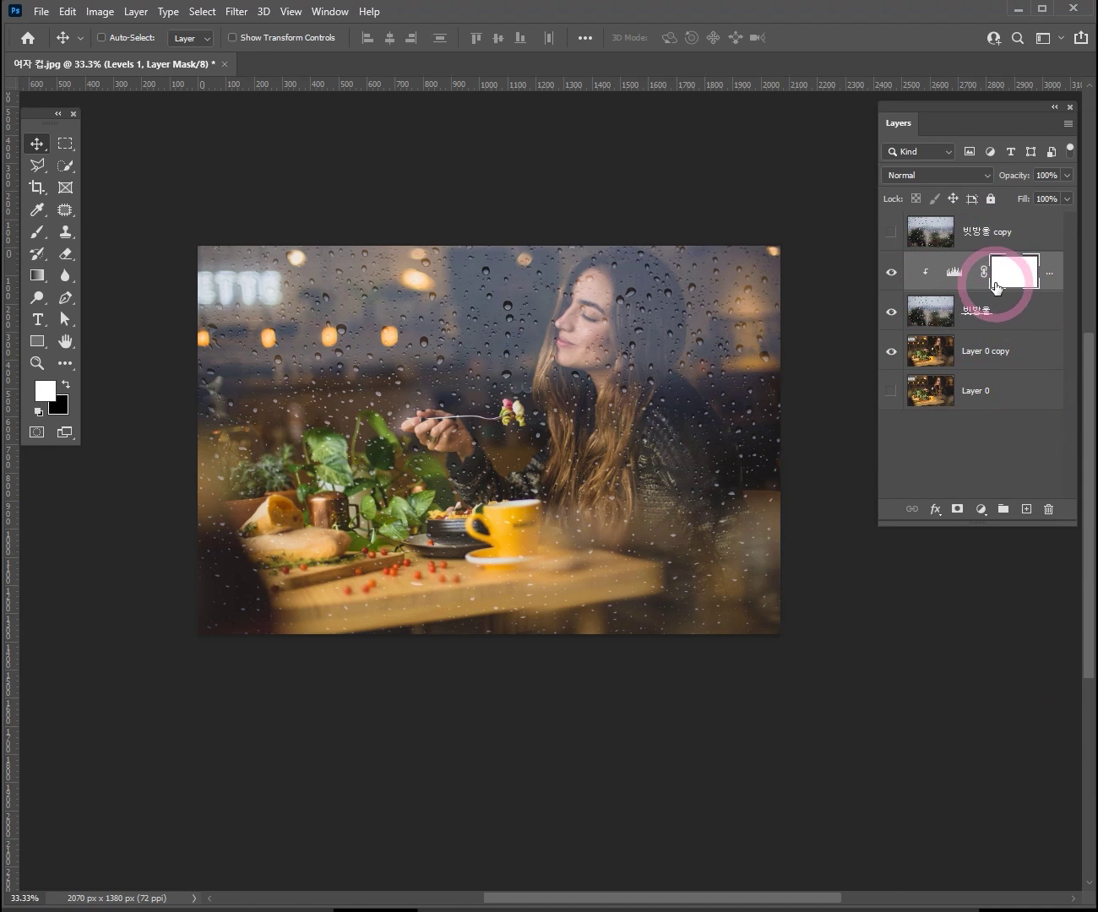
Show the 빗방울 copy layer and set its opacity to 90%.
click(986, 237)
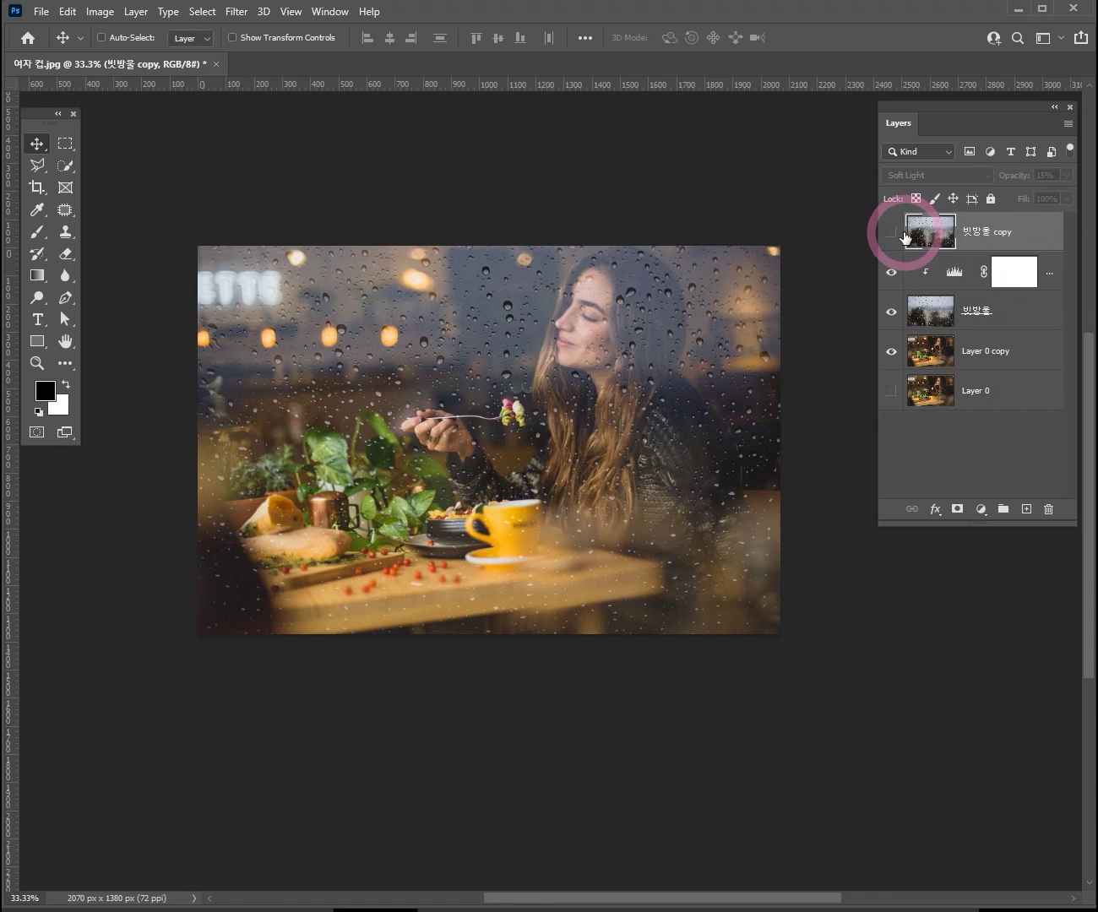
click(892, 234)
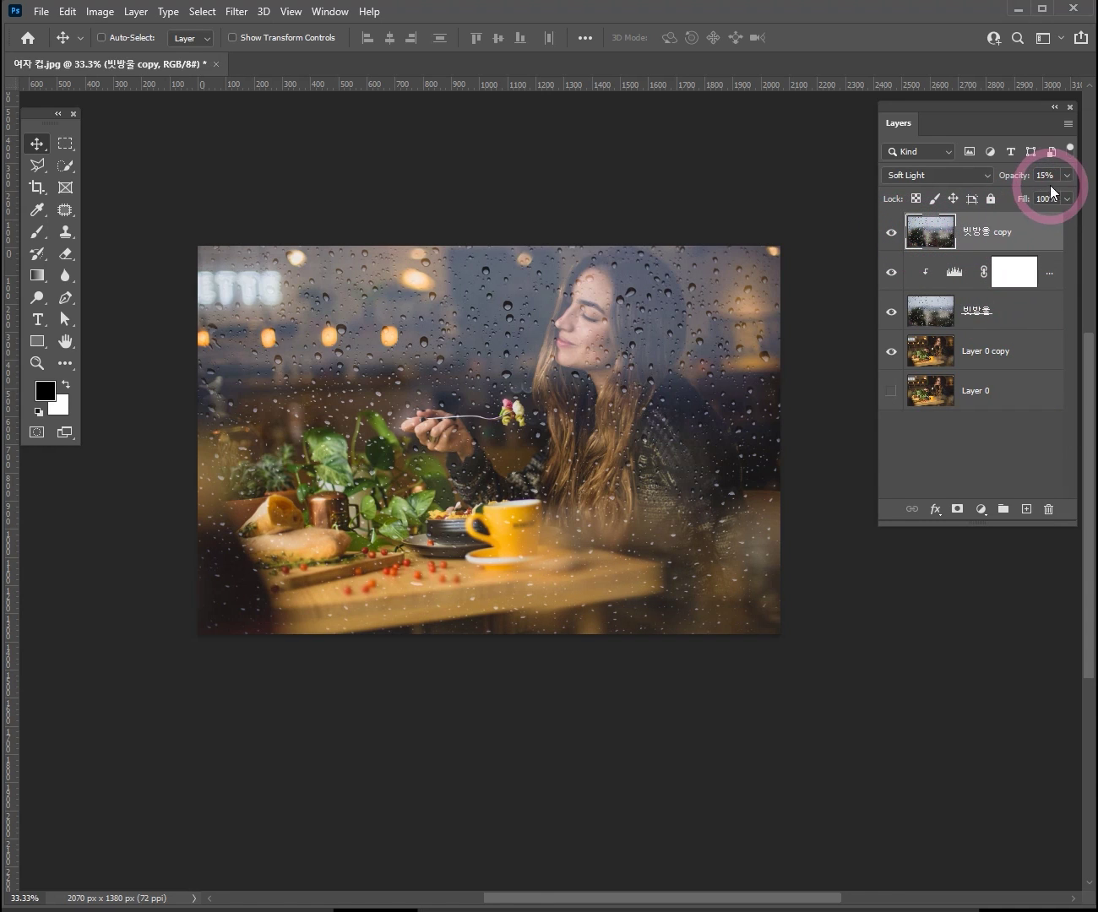
click(1068, 178)
drag(1049, 195, 1064, 195)
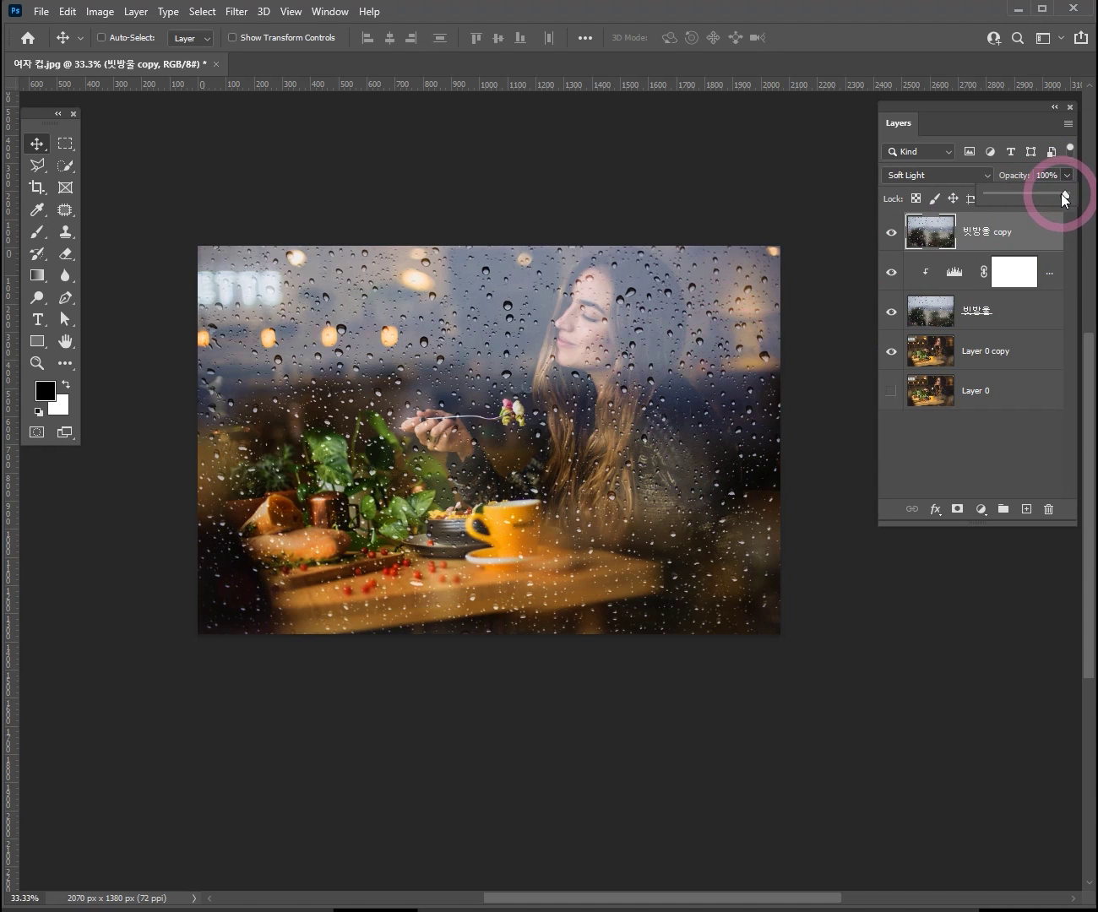
mouse_move(1060, 198)
mouse_down()
mouse_move(975, 196)
mouse_move(996, 201)
mouse_move(581, 380)
mouse_move(1044, 197)
mouse_up()
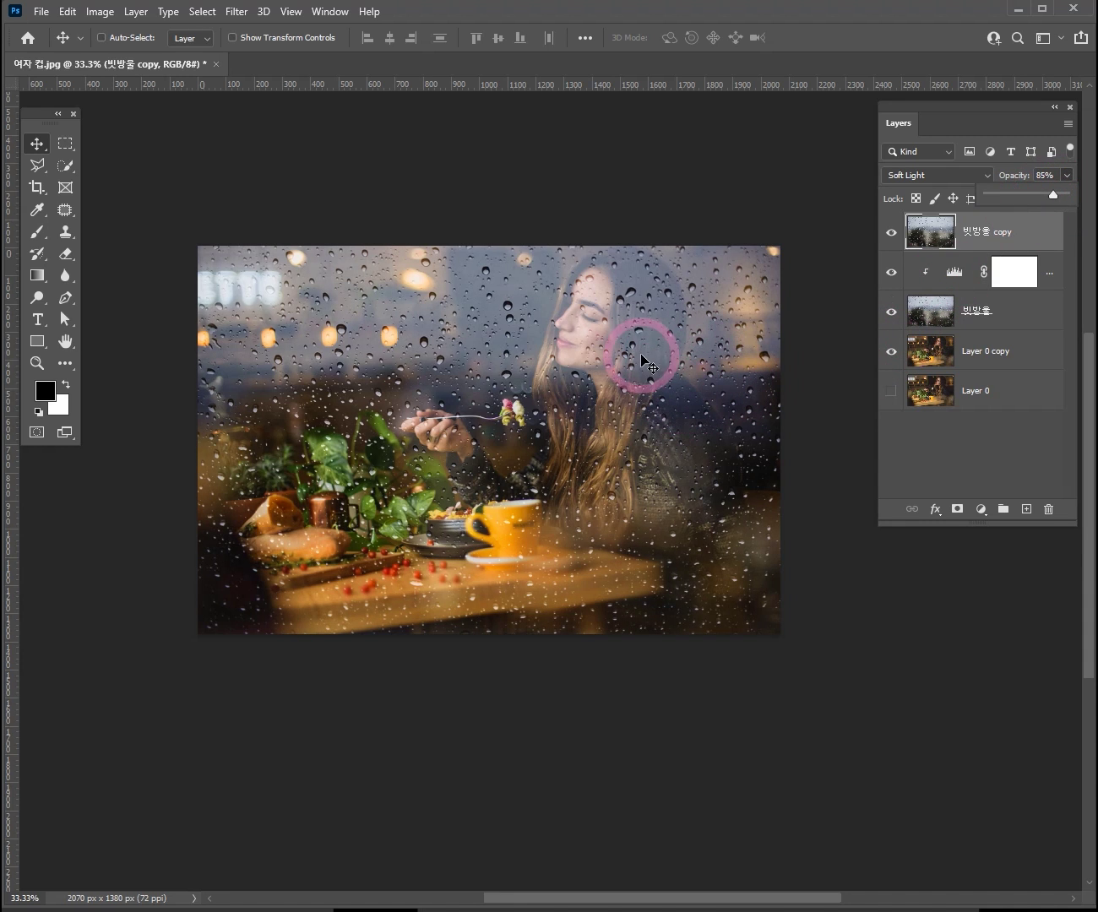
mouse_move(1063, 199)
mouse_down()
mouse_move(1012, 199)
mouse_move(1070, 199)
mouse_move(1017, 201)
mouse_move(1057, 201)
mouse_up()
click(1023, 233)
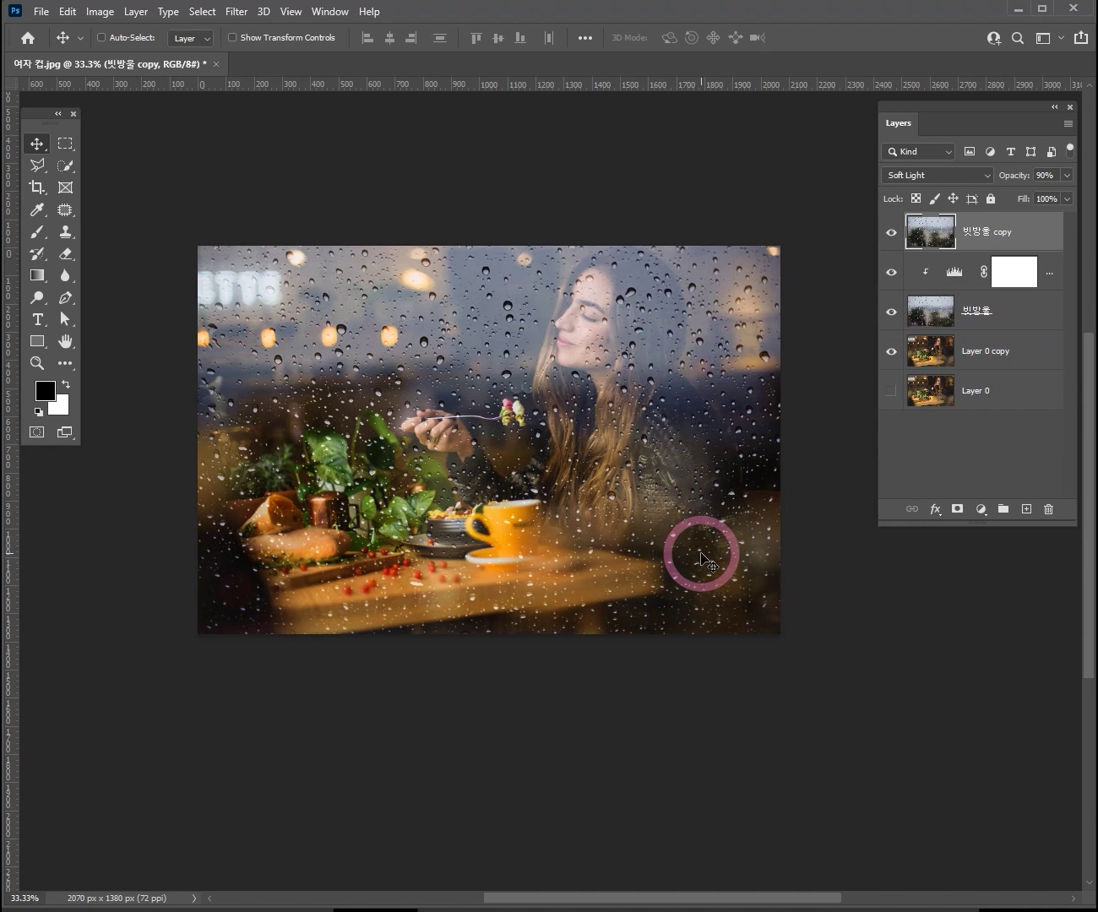
Add an unclipped Color Lookup adjustment layer above the 빗방울 copy layer and dock its properties beneath the layer list.
ctrl+click(706, 439)
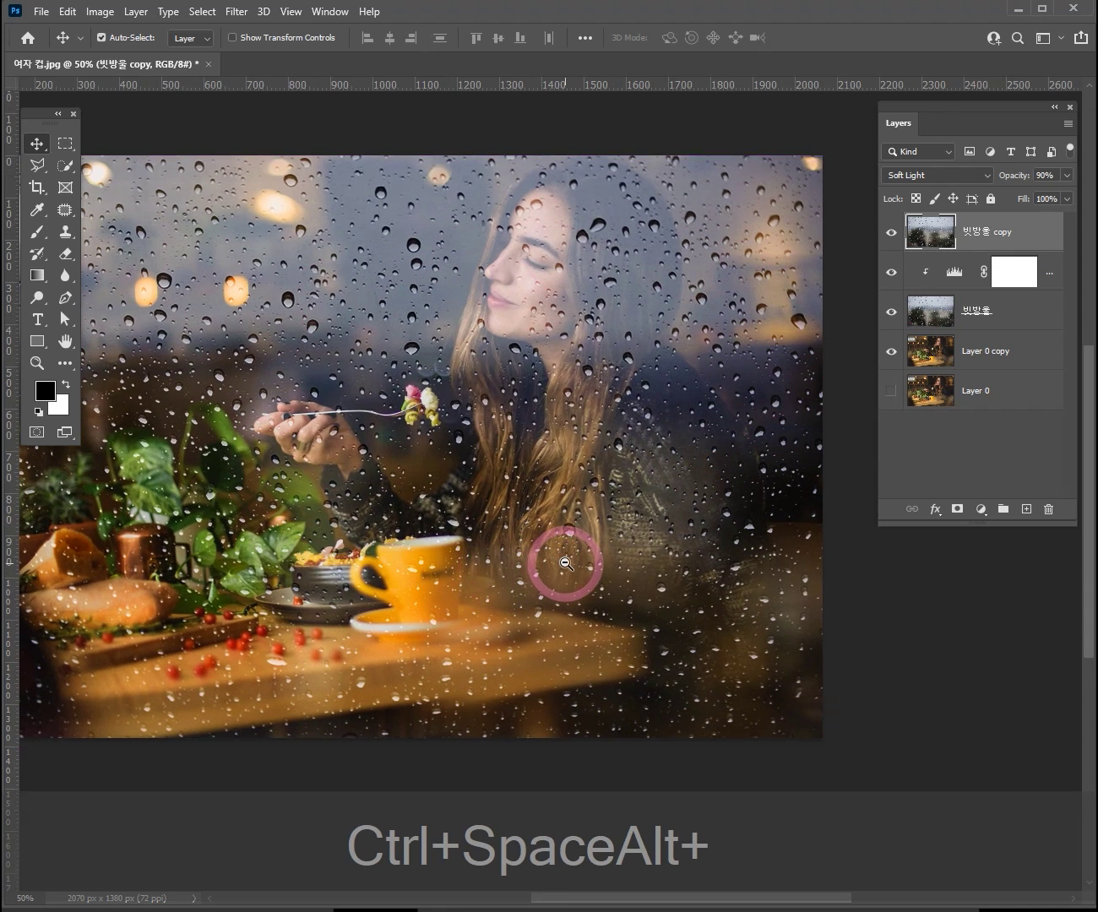
ctrl+alt+click(566, 571)
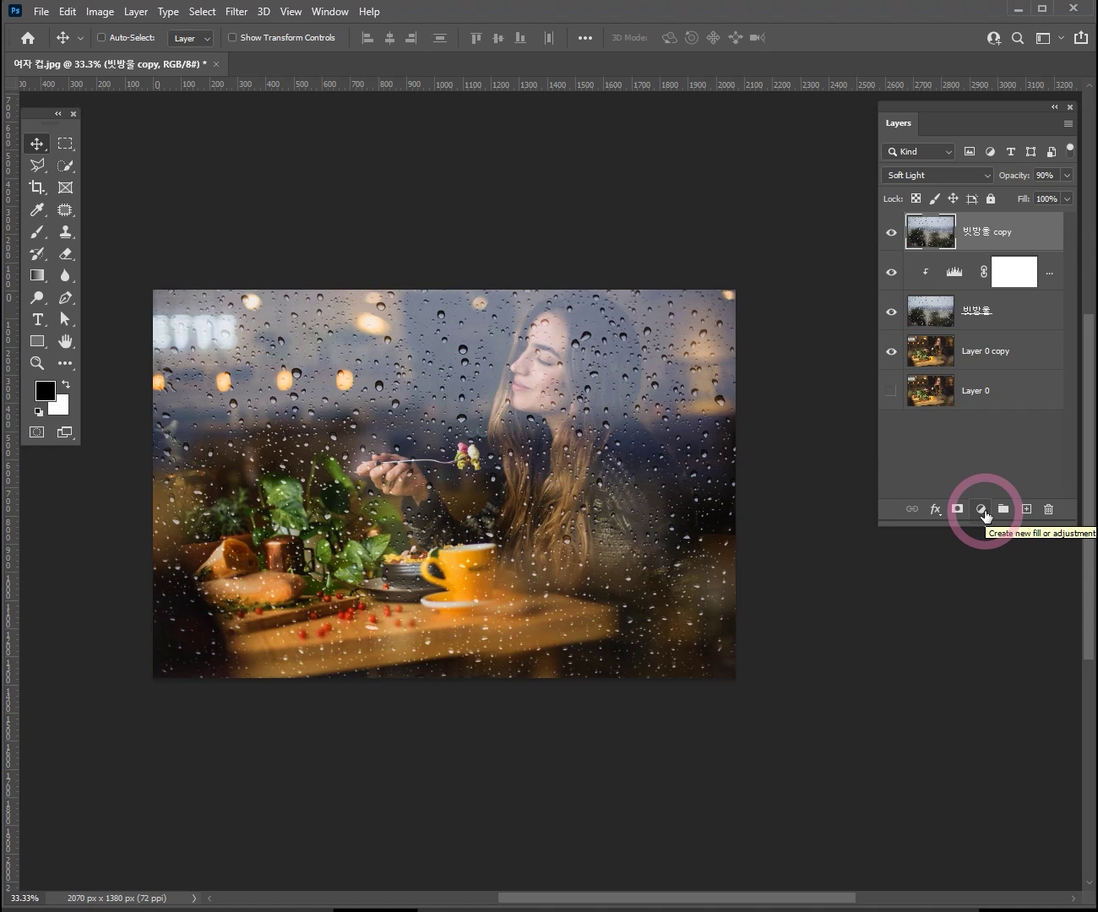
click(982, 510)
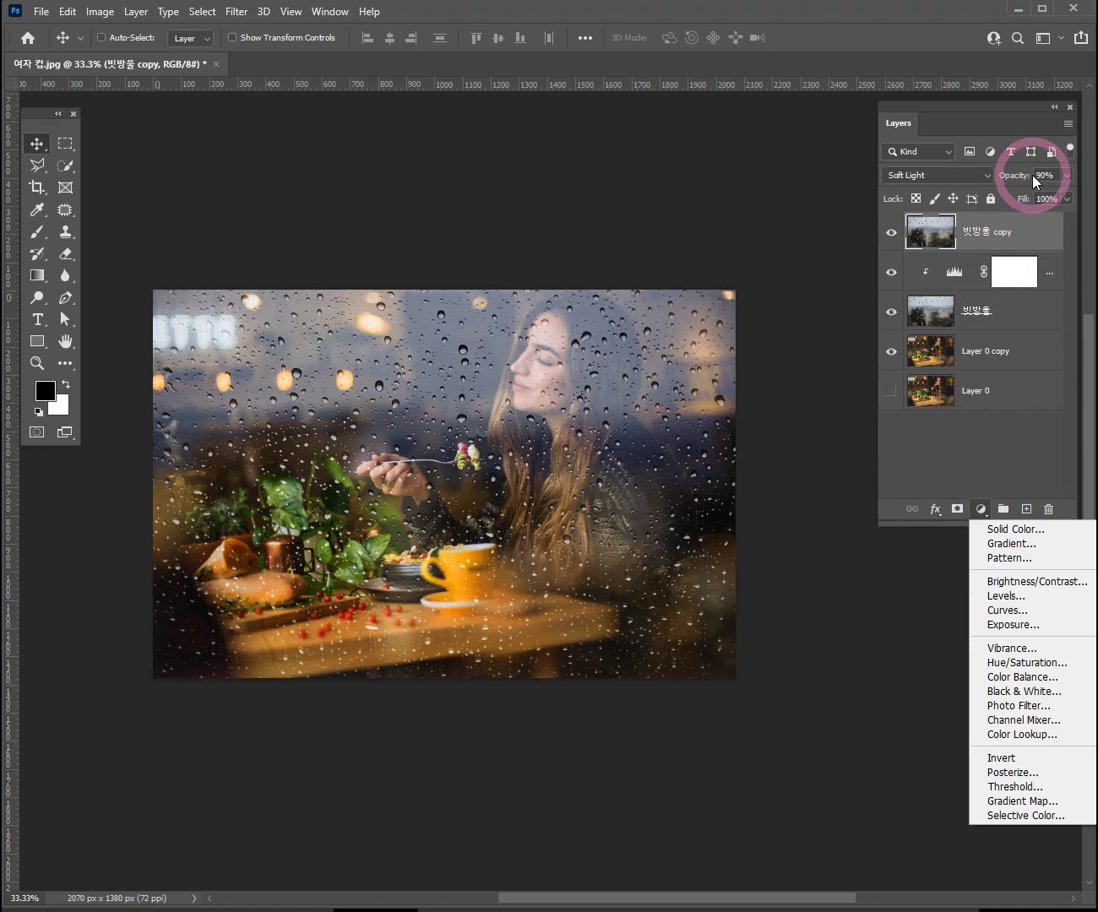
click(1040, 740)
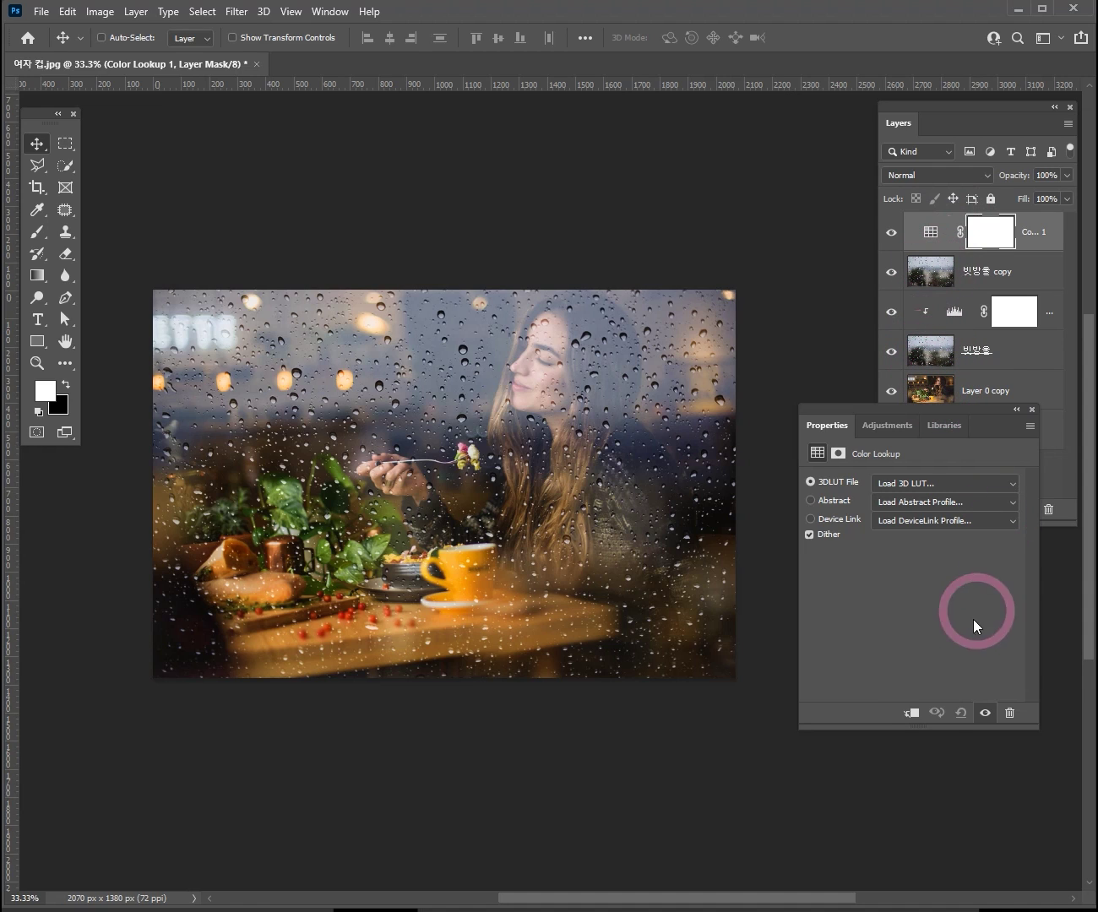
click(913, 715)
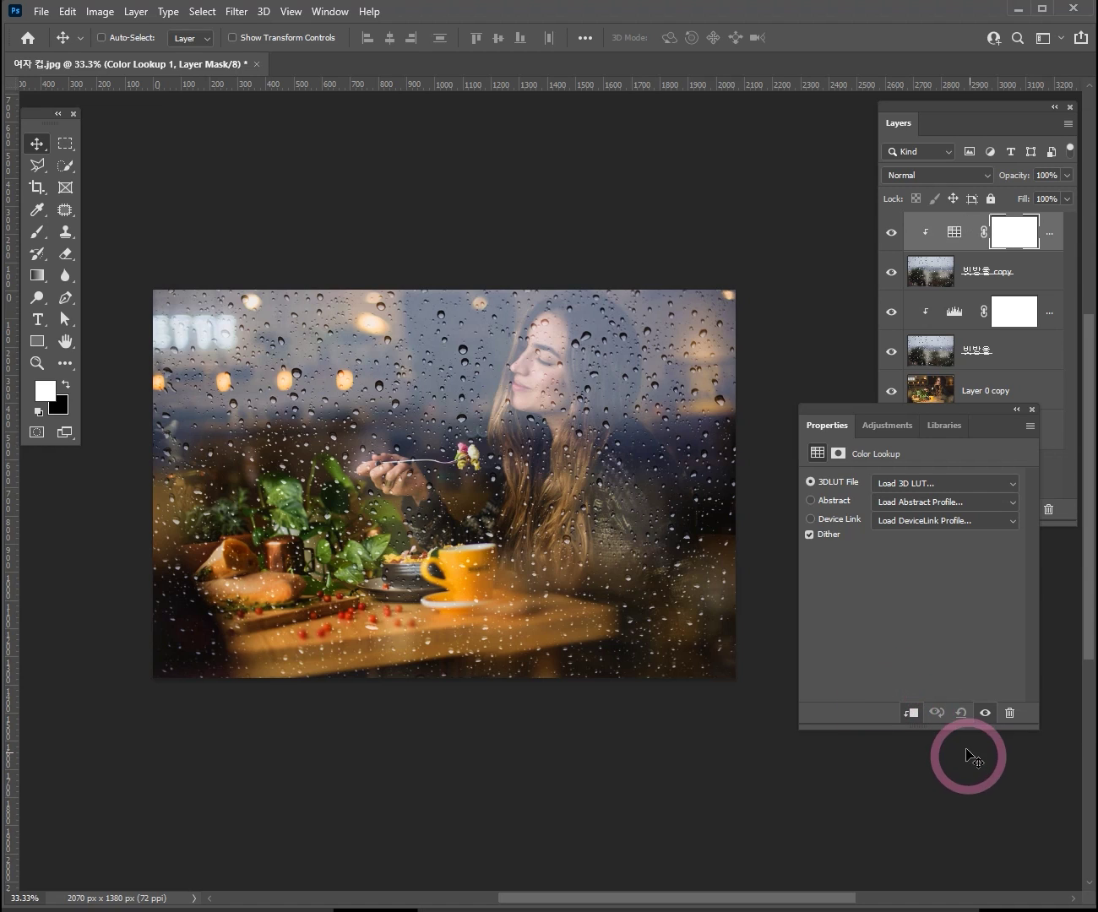
click(912, 714)
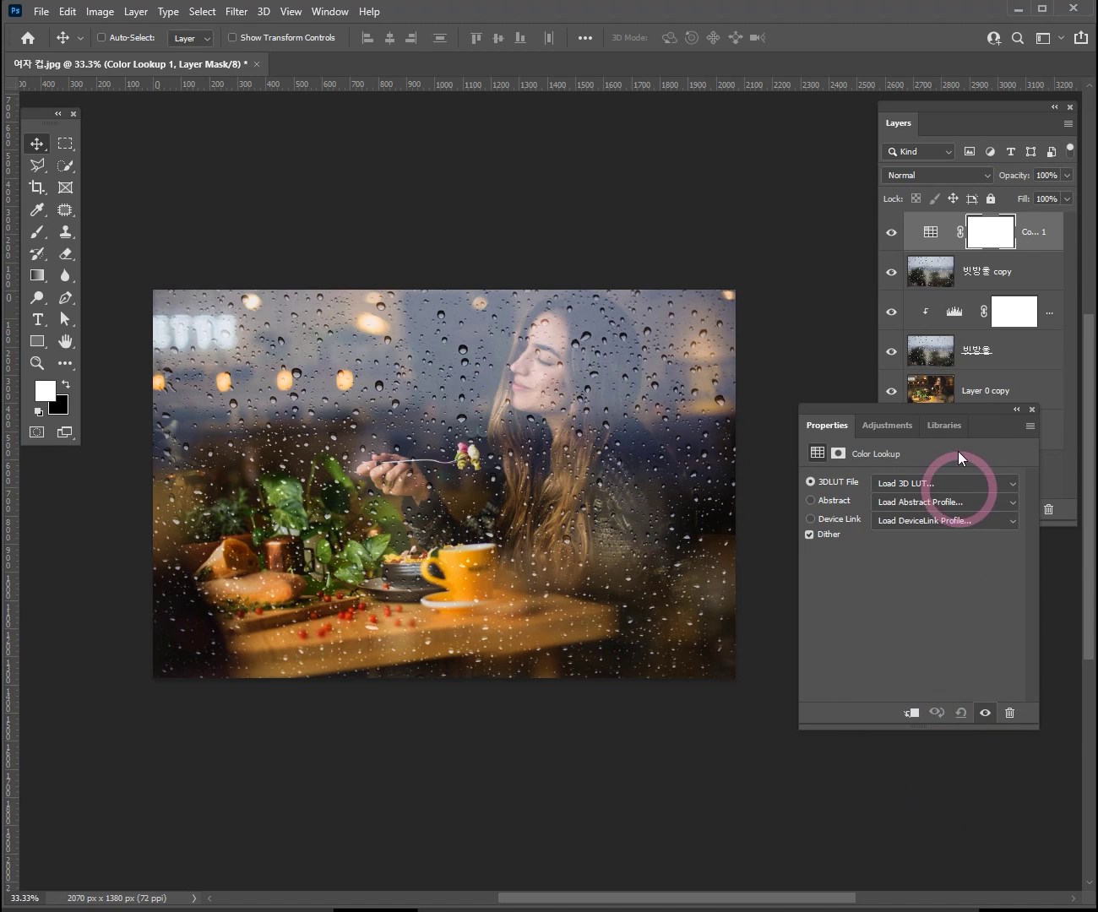
drag(937, 413, 921, 510)
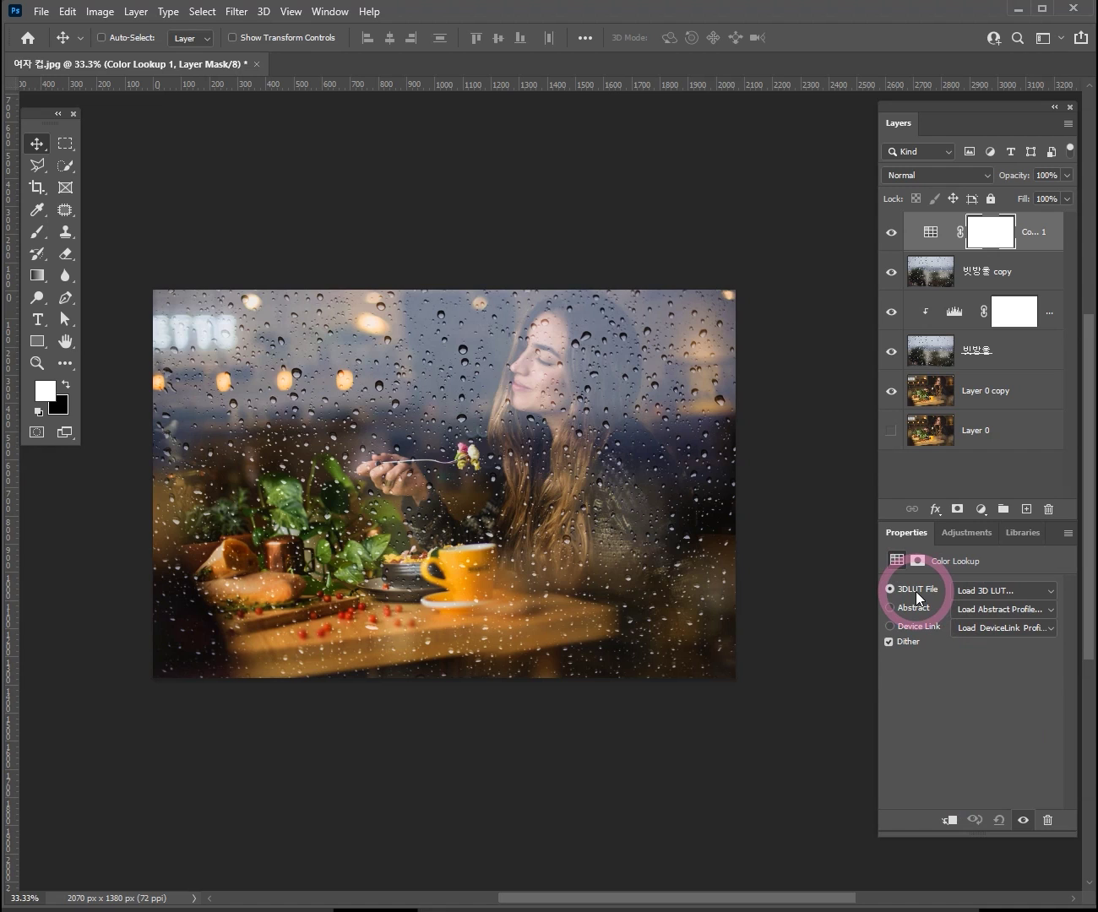
Try the DropBlues.3DL and Moonlight.3DL color lookups and apply the Soft_Warming.look 3D LUT to the adjustment.
click(988, 591)
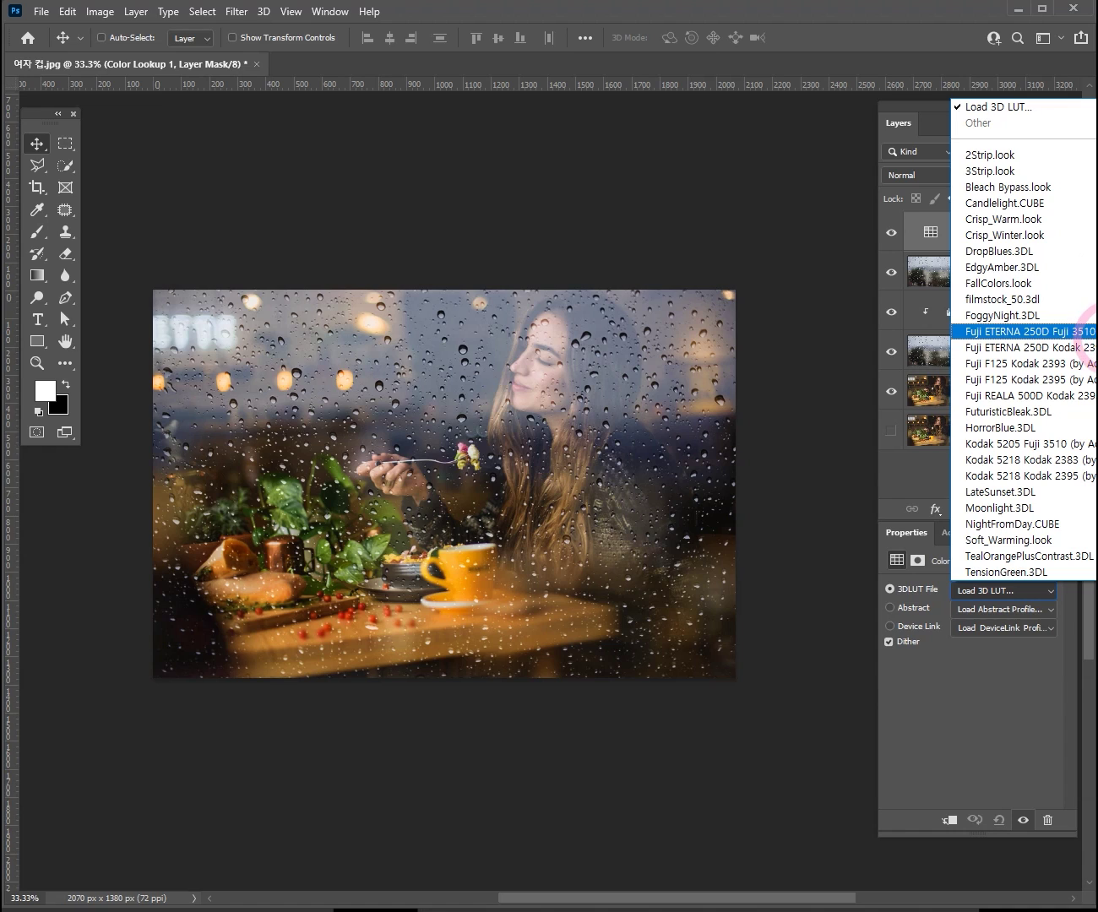
click(990, 251)
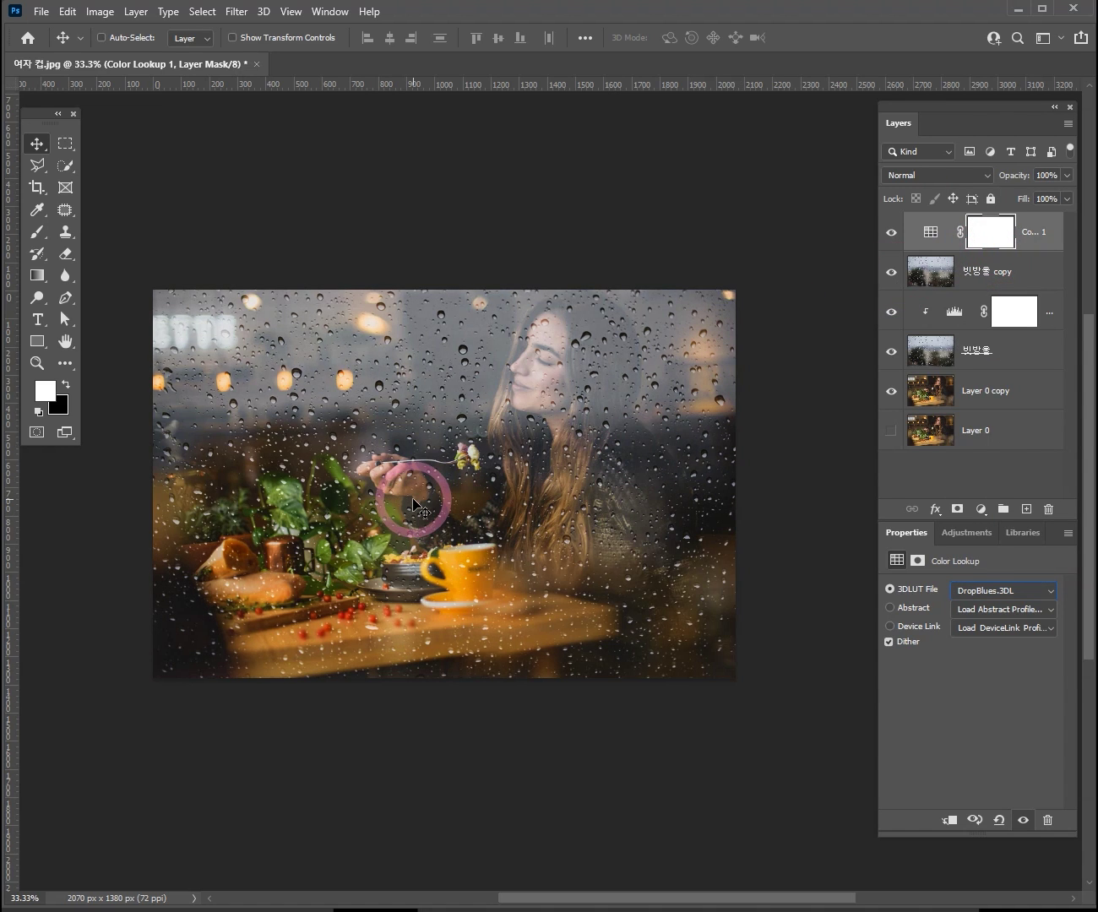
click(1044, 592)
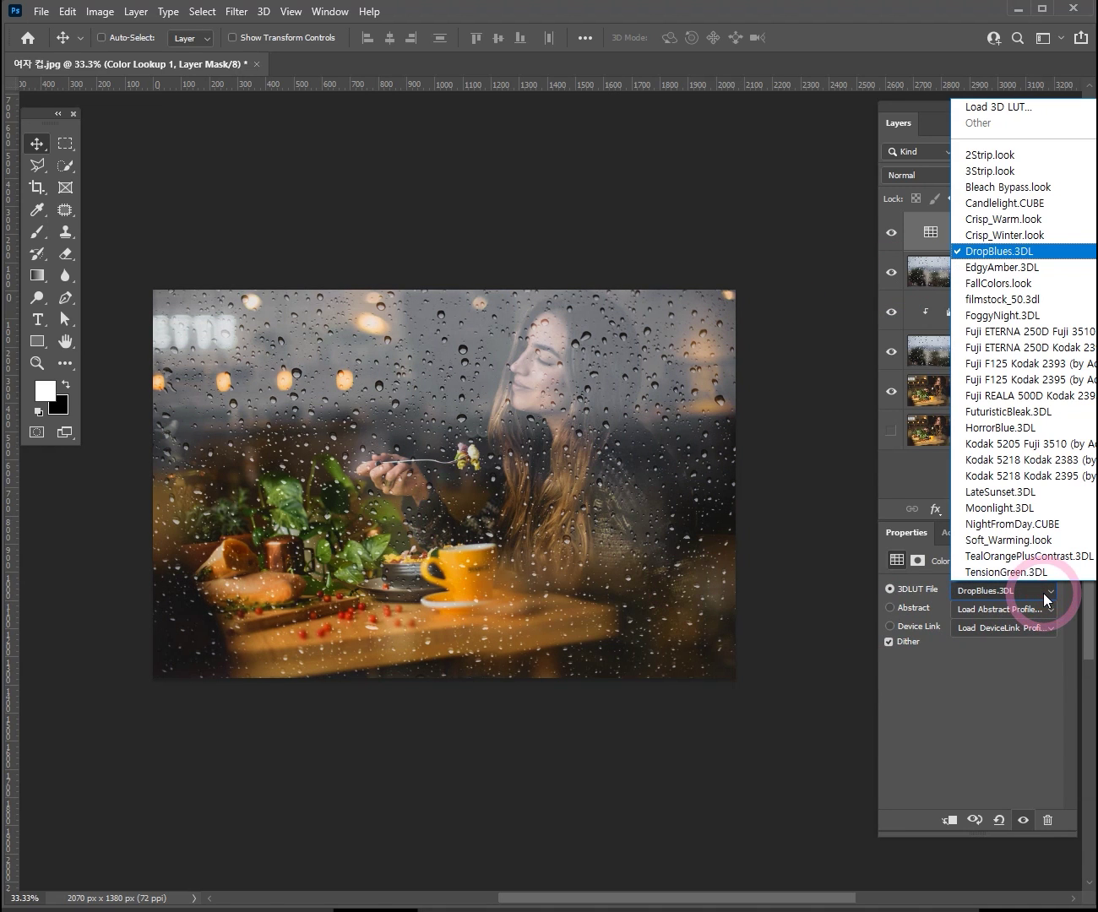
click(1008, 508)
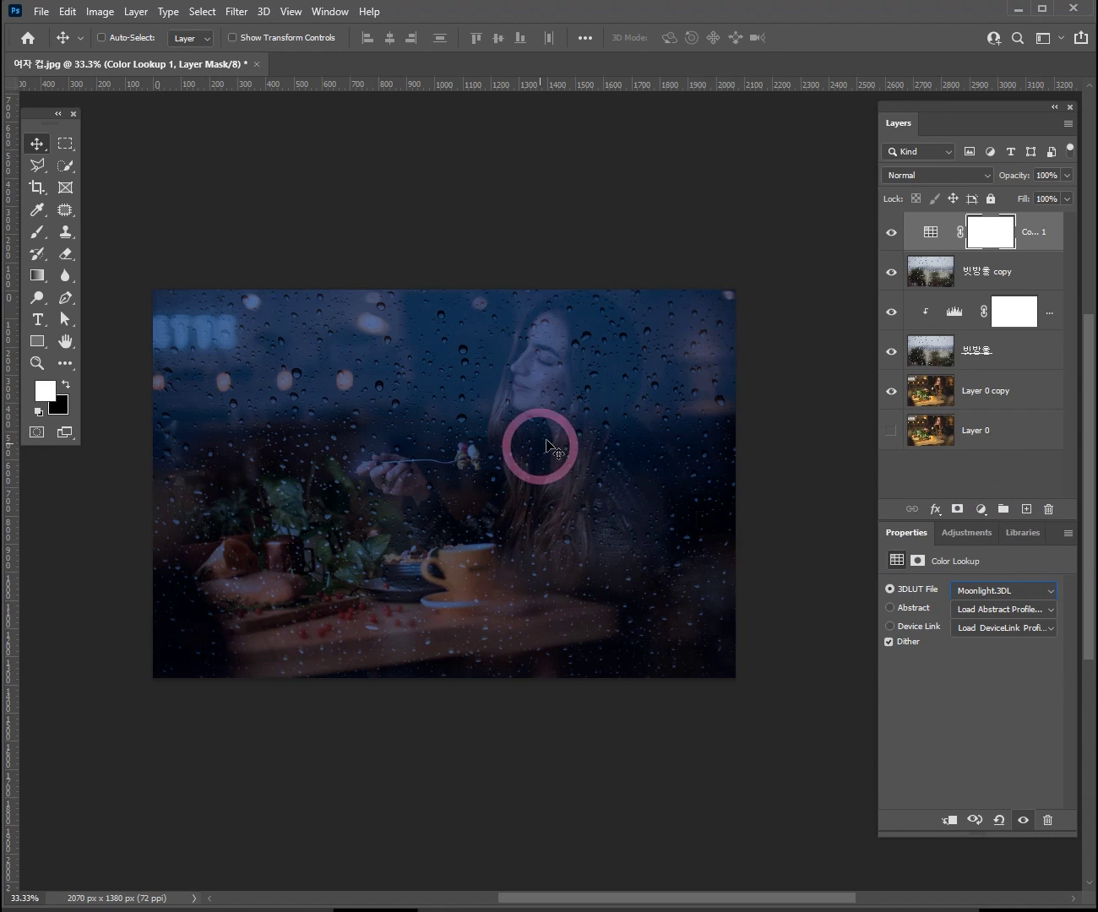
click(1030, 593)
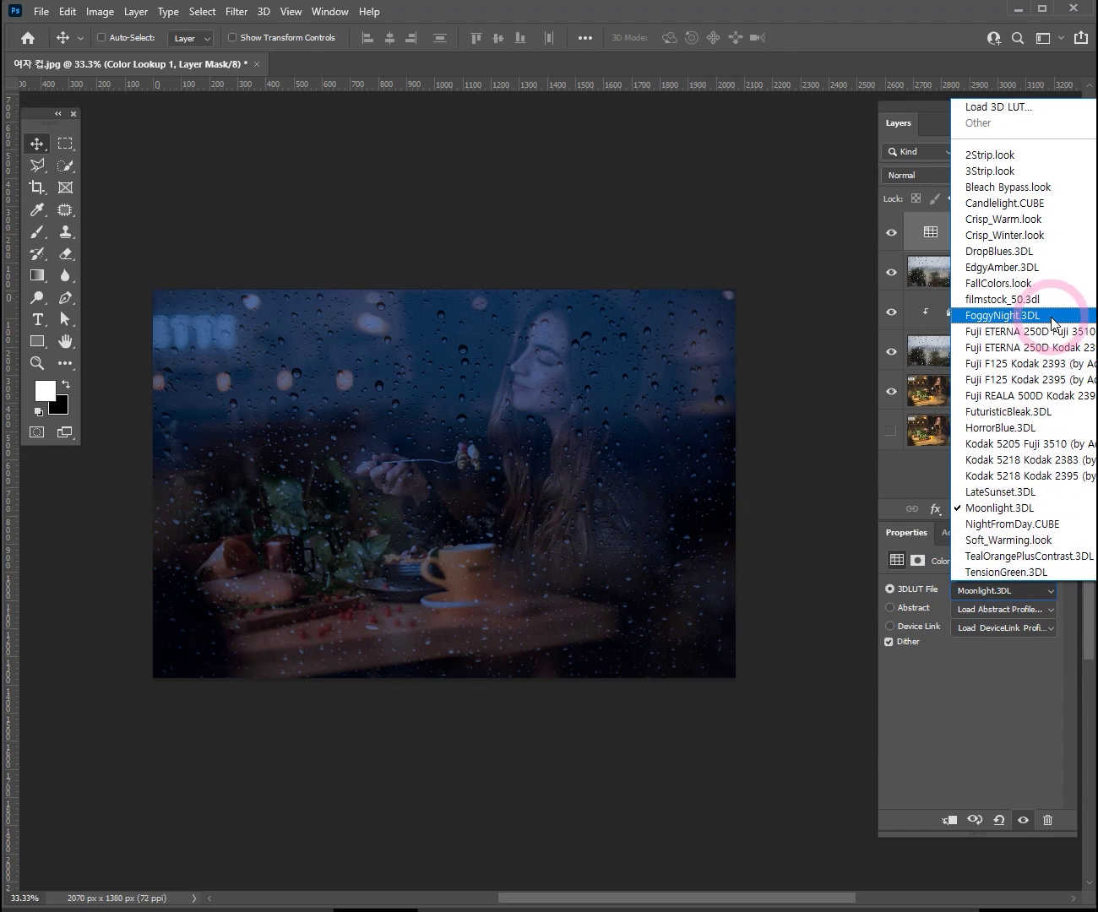
click(1010, 540)
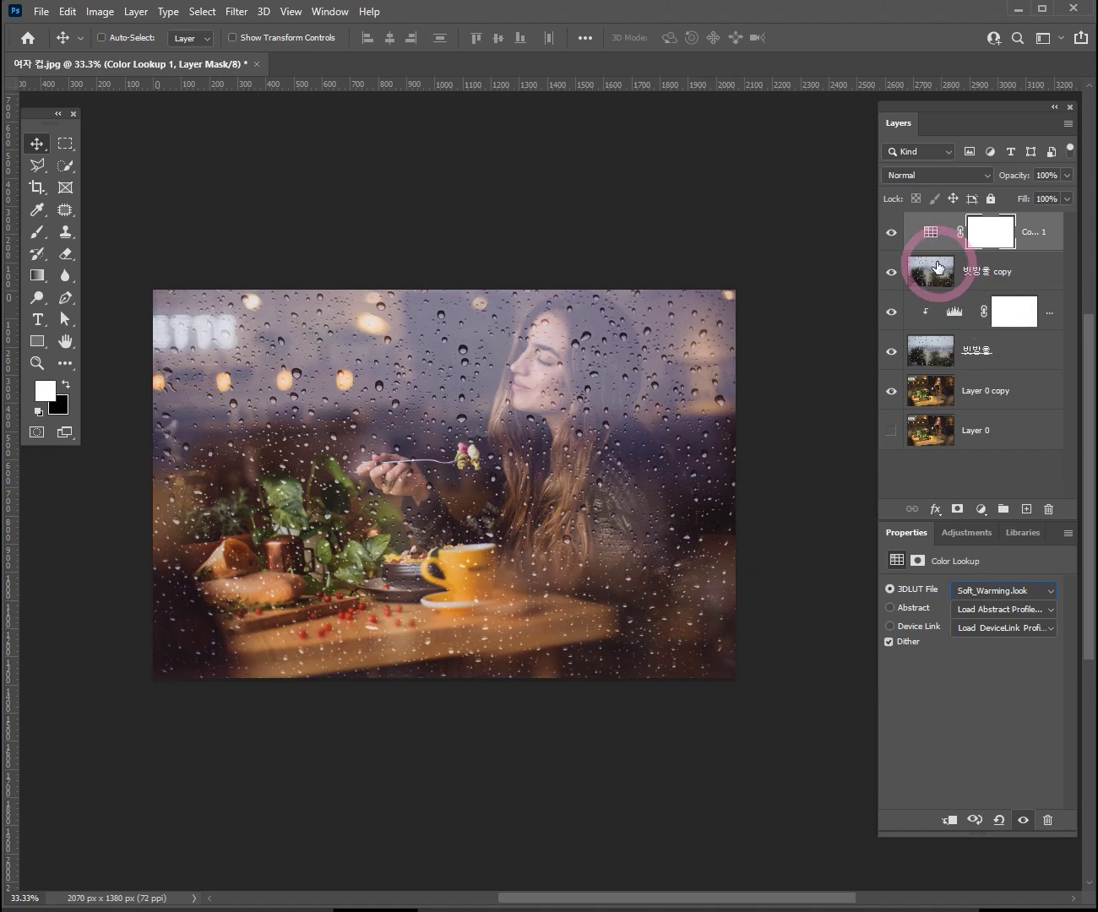
Toggle the Color Lookup adjustment layer's visibility to compare the photo with and without the warm toning, leaving it shown.
click(892, 233)
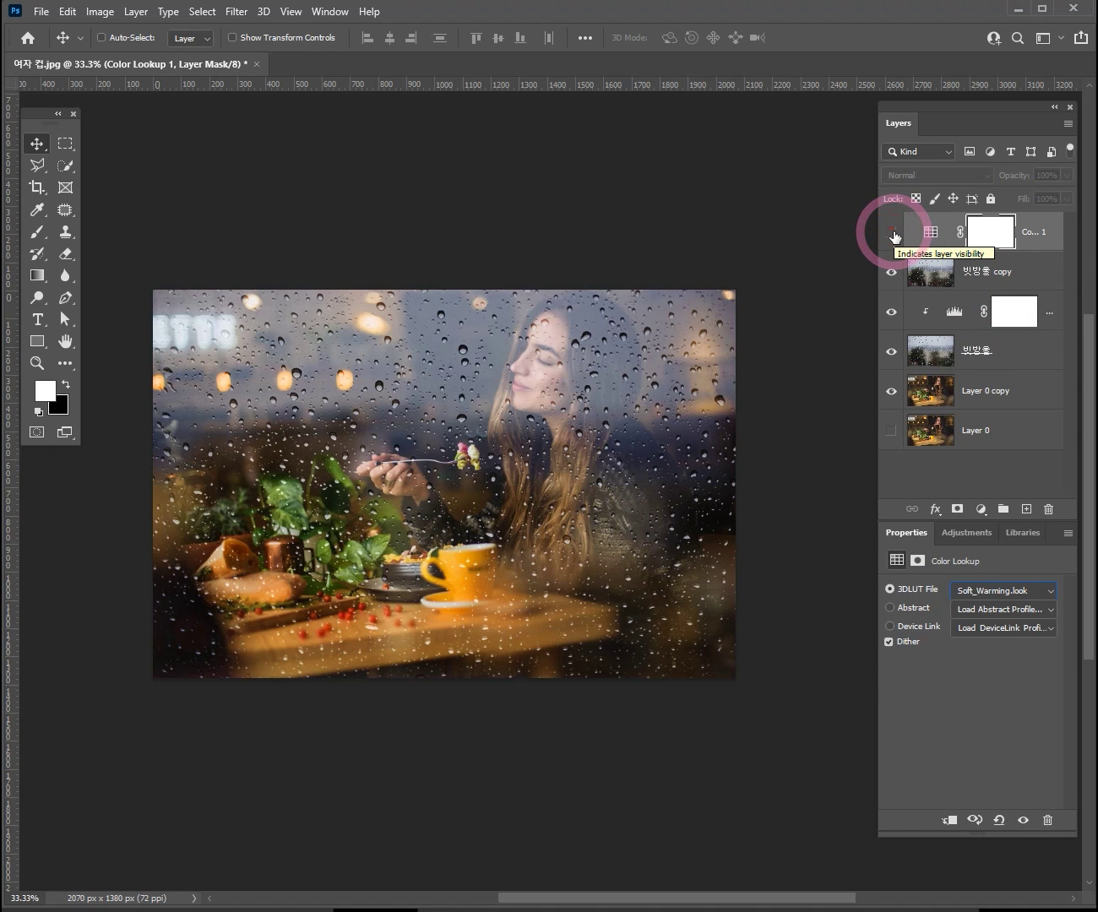
click(892, 234)
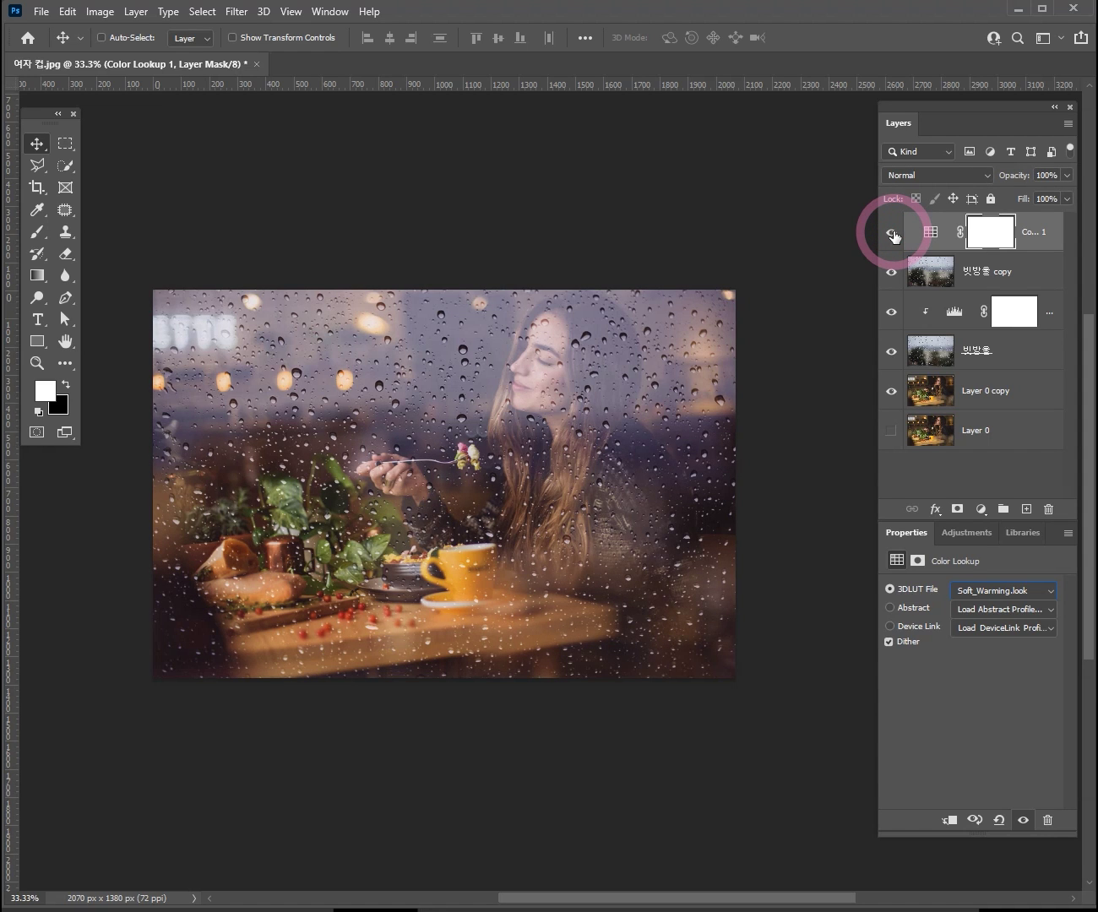
click(893, 234)
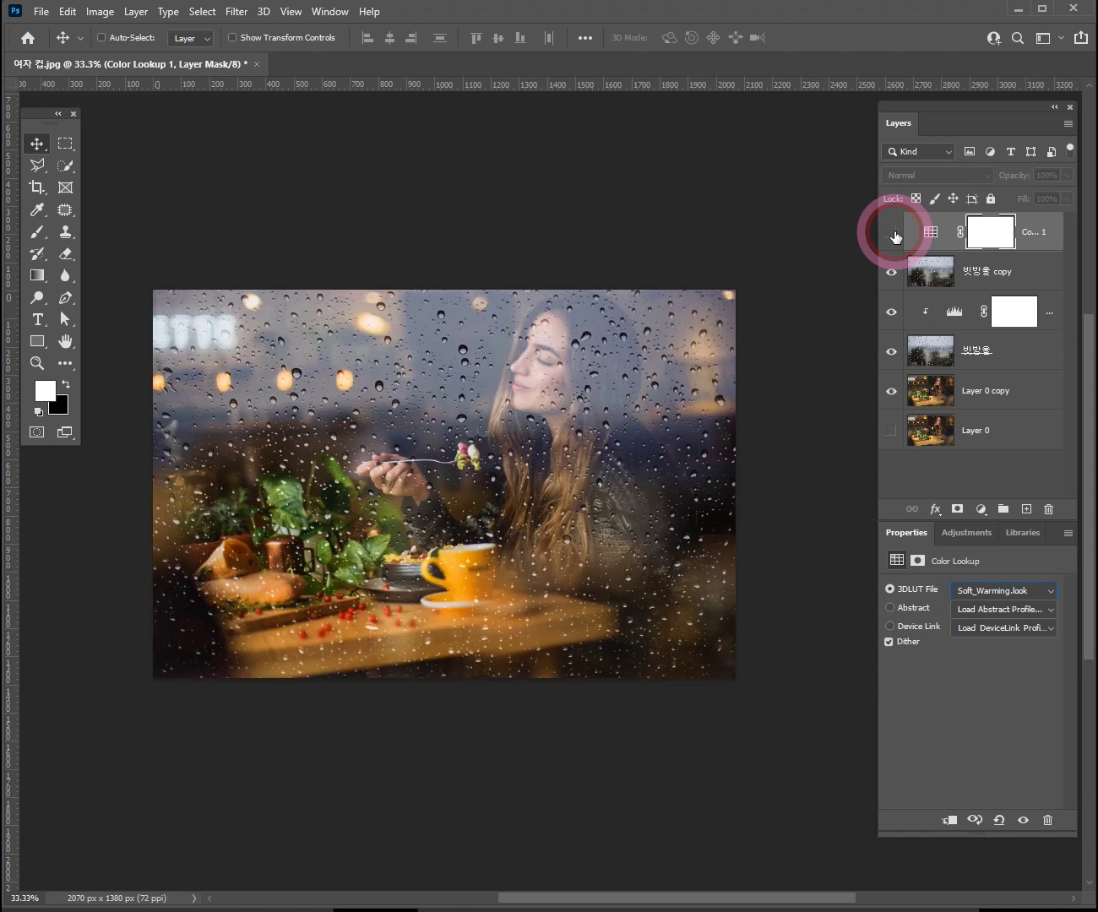
click(892, 233)
click(892, 233)
click(892, 233)
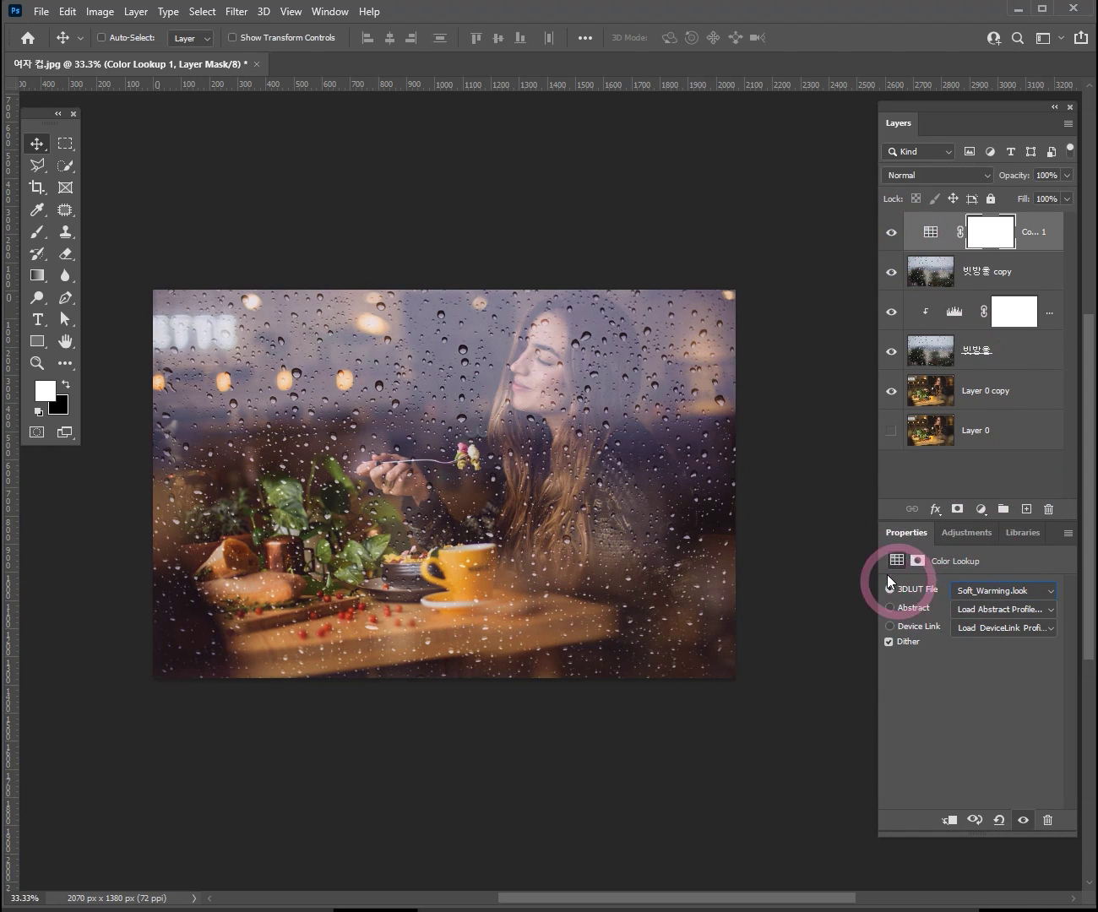
Examine the finished rain drop effect on the woman, cup and table at close and overall magnifications.
key(ctrl+space)
ctrl+click(548, 492)
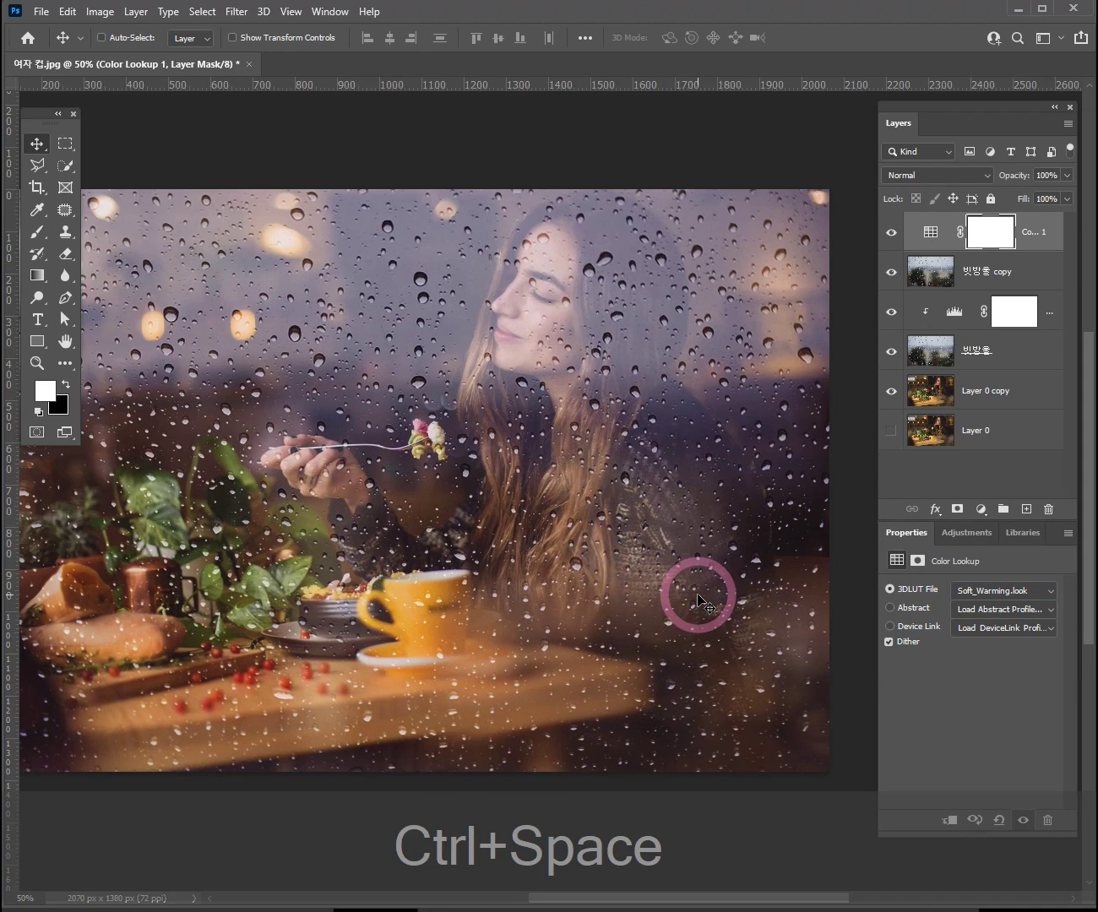
key(alt)
ctrl+alt+click(532, 529)
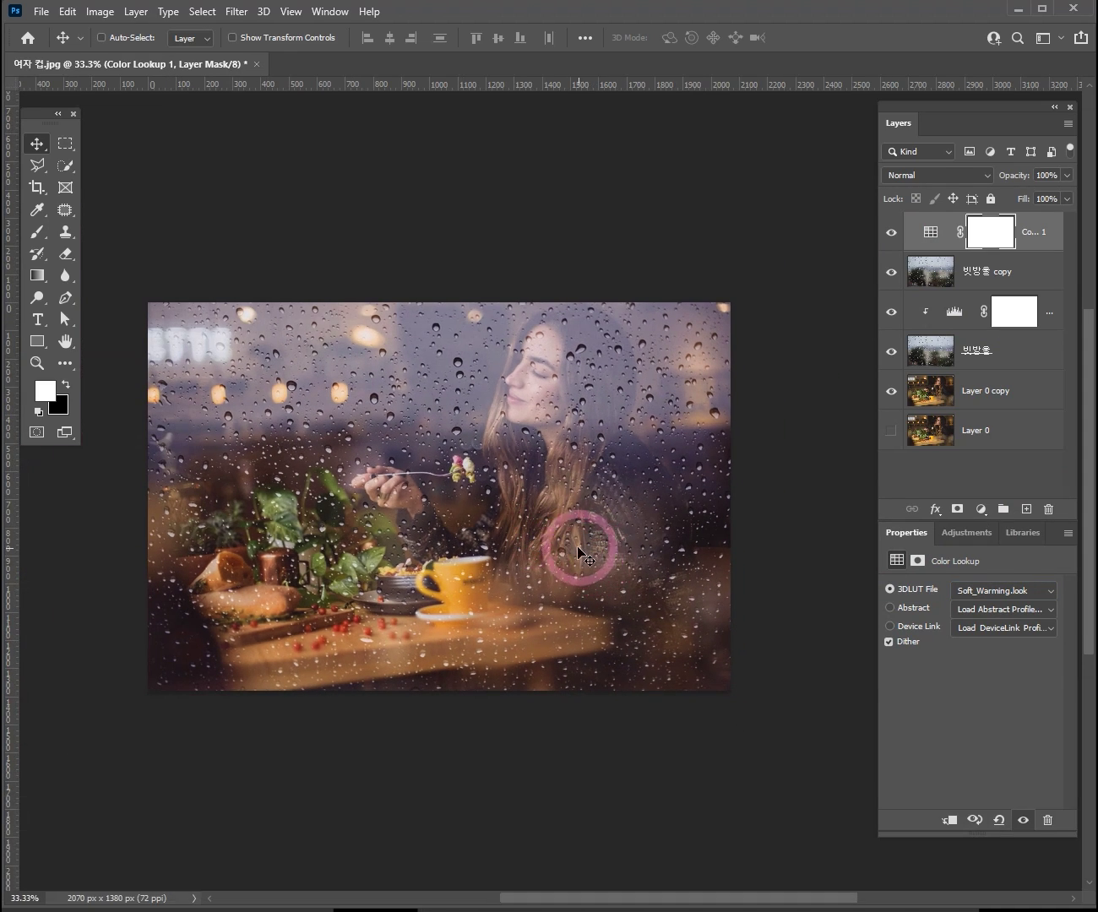
ctrl+click(504, 527)
ctrl+click(507, 527)
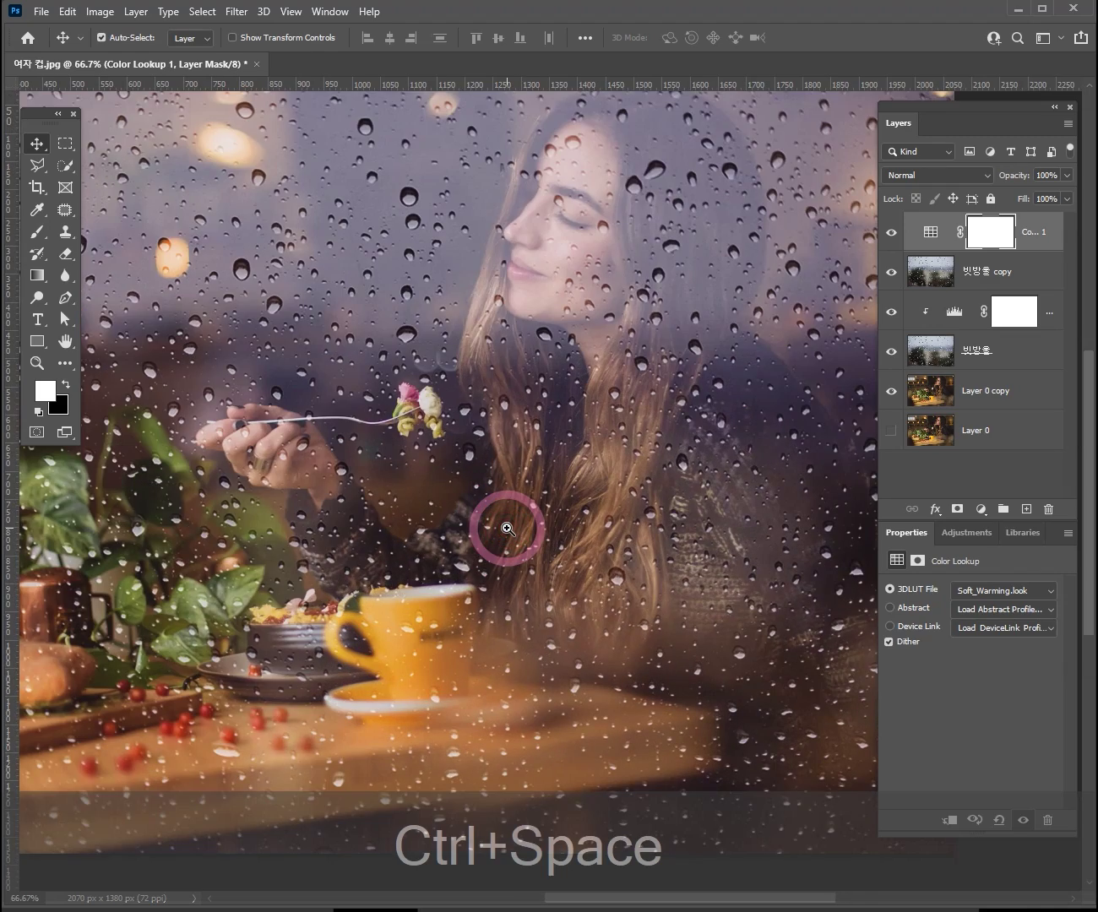
ctrl+alt+click(484, 478)
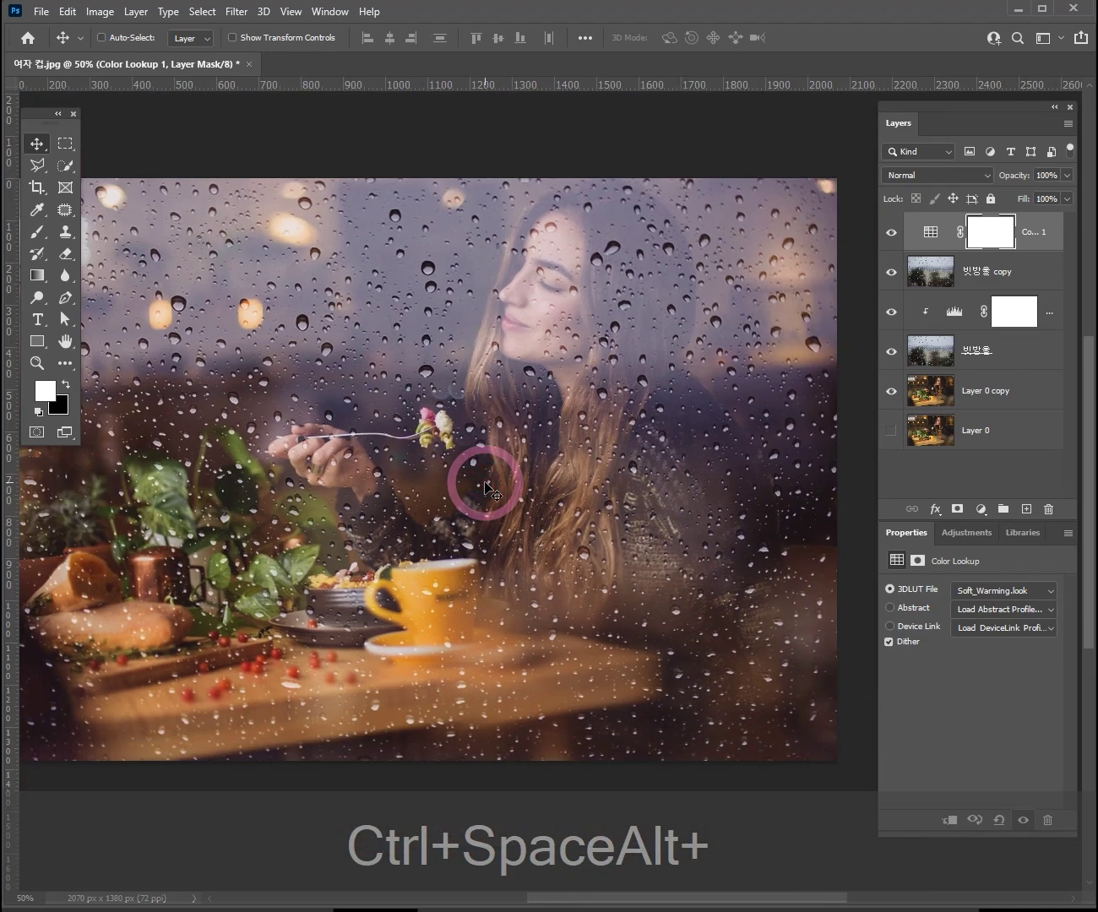
ctrl+click(484, 462)
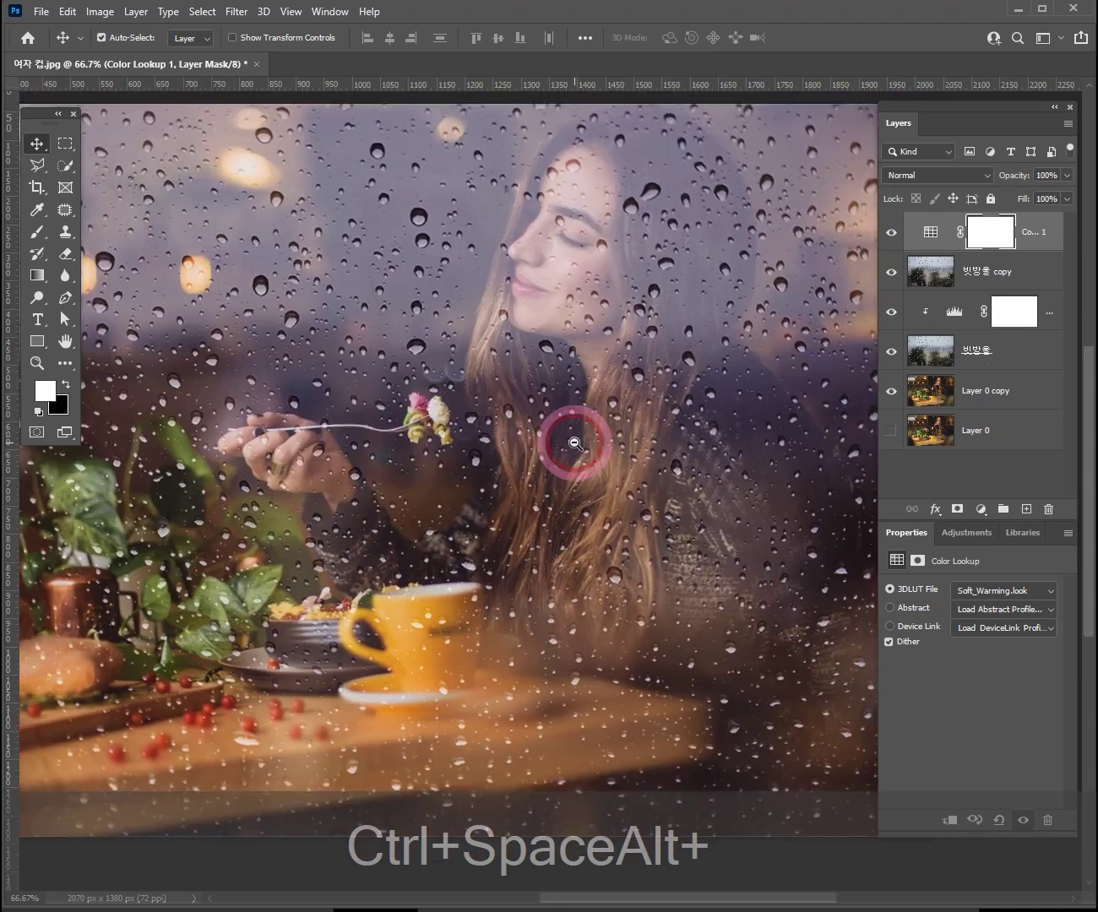
ctrl+alt+click(575, 443)
ctrl+click(577, 414)
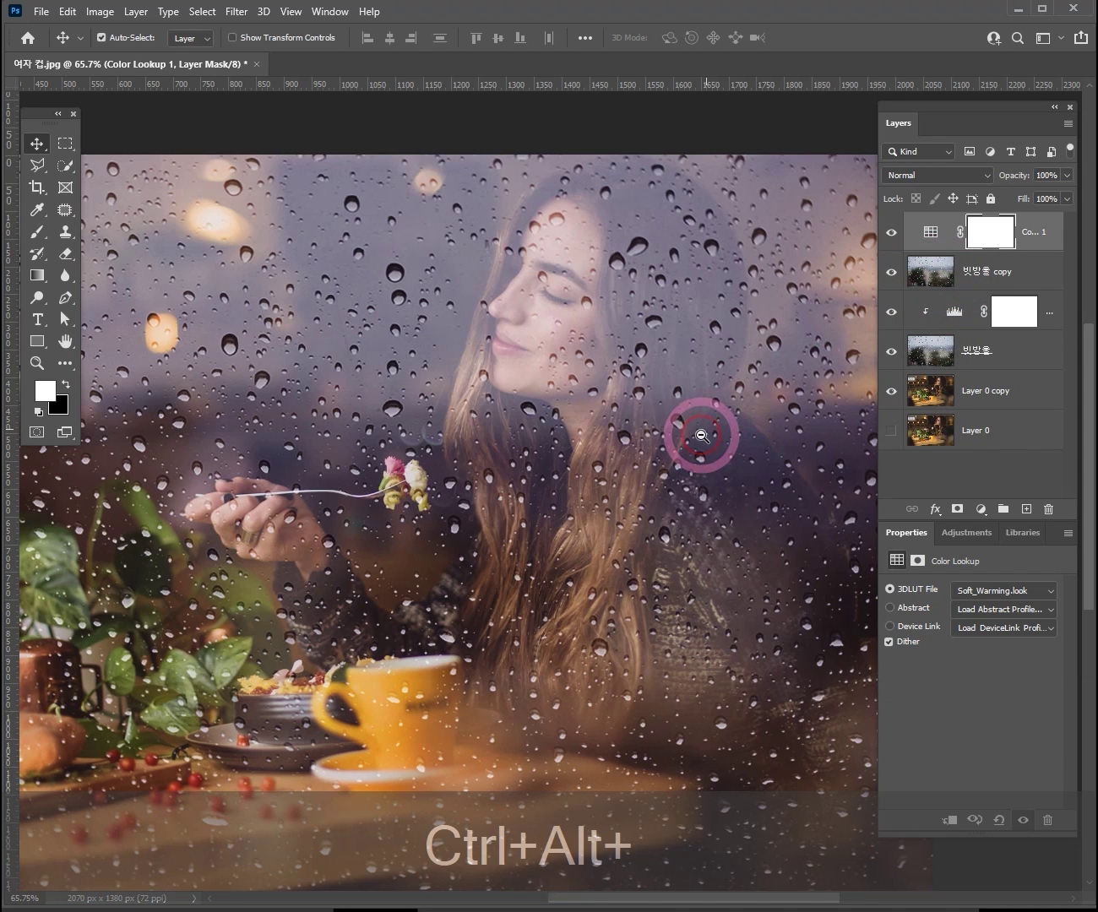
ctrl+alt+click(696, 441)
drag(764, 519, 720, 443)
ctrl+click(526, 411)
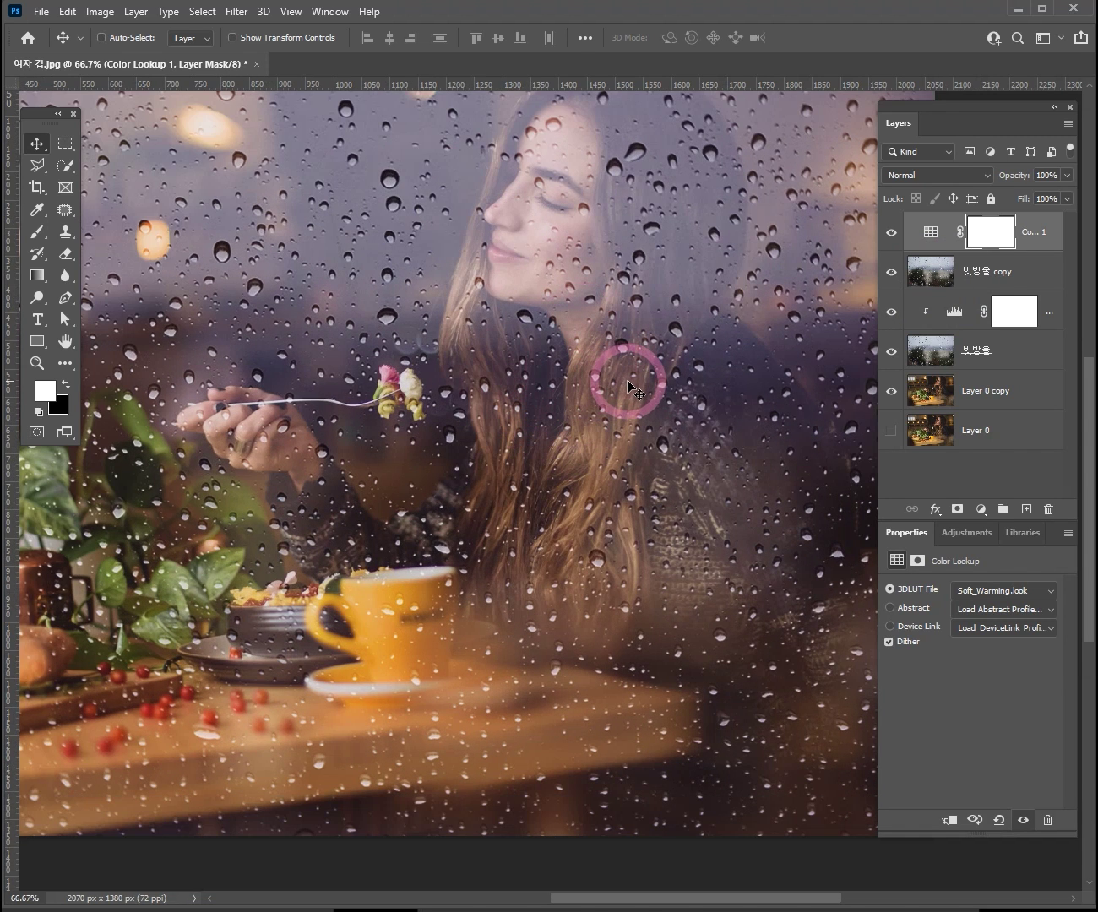
drag(629, 389, 612, 411)
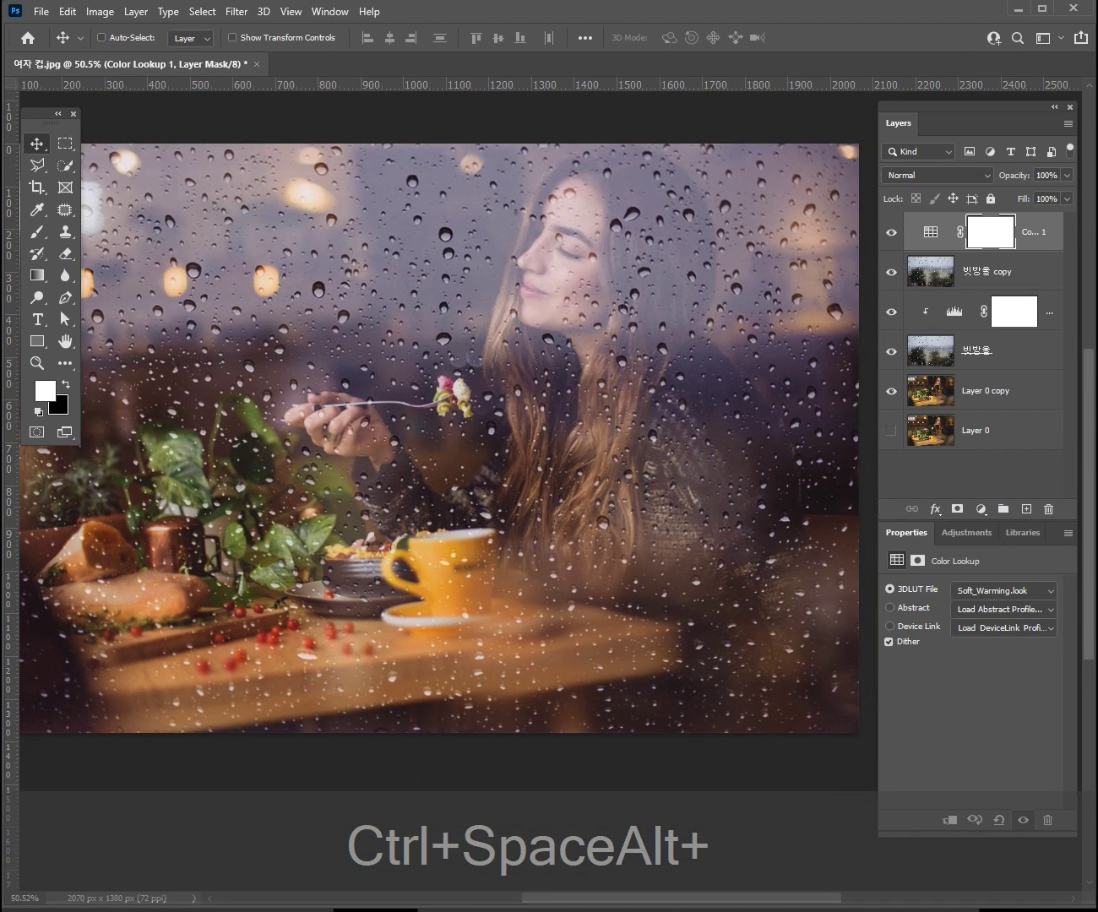